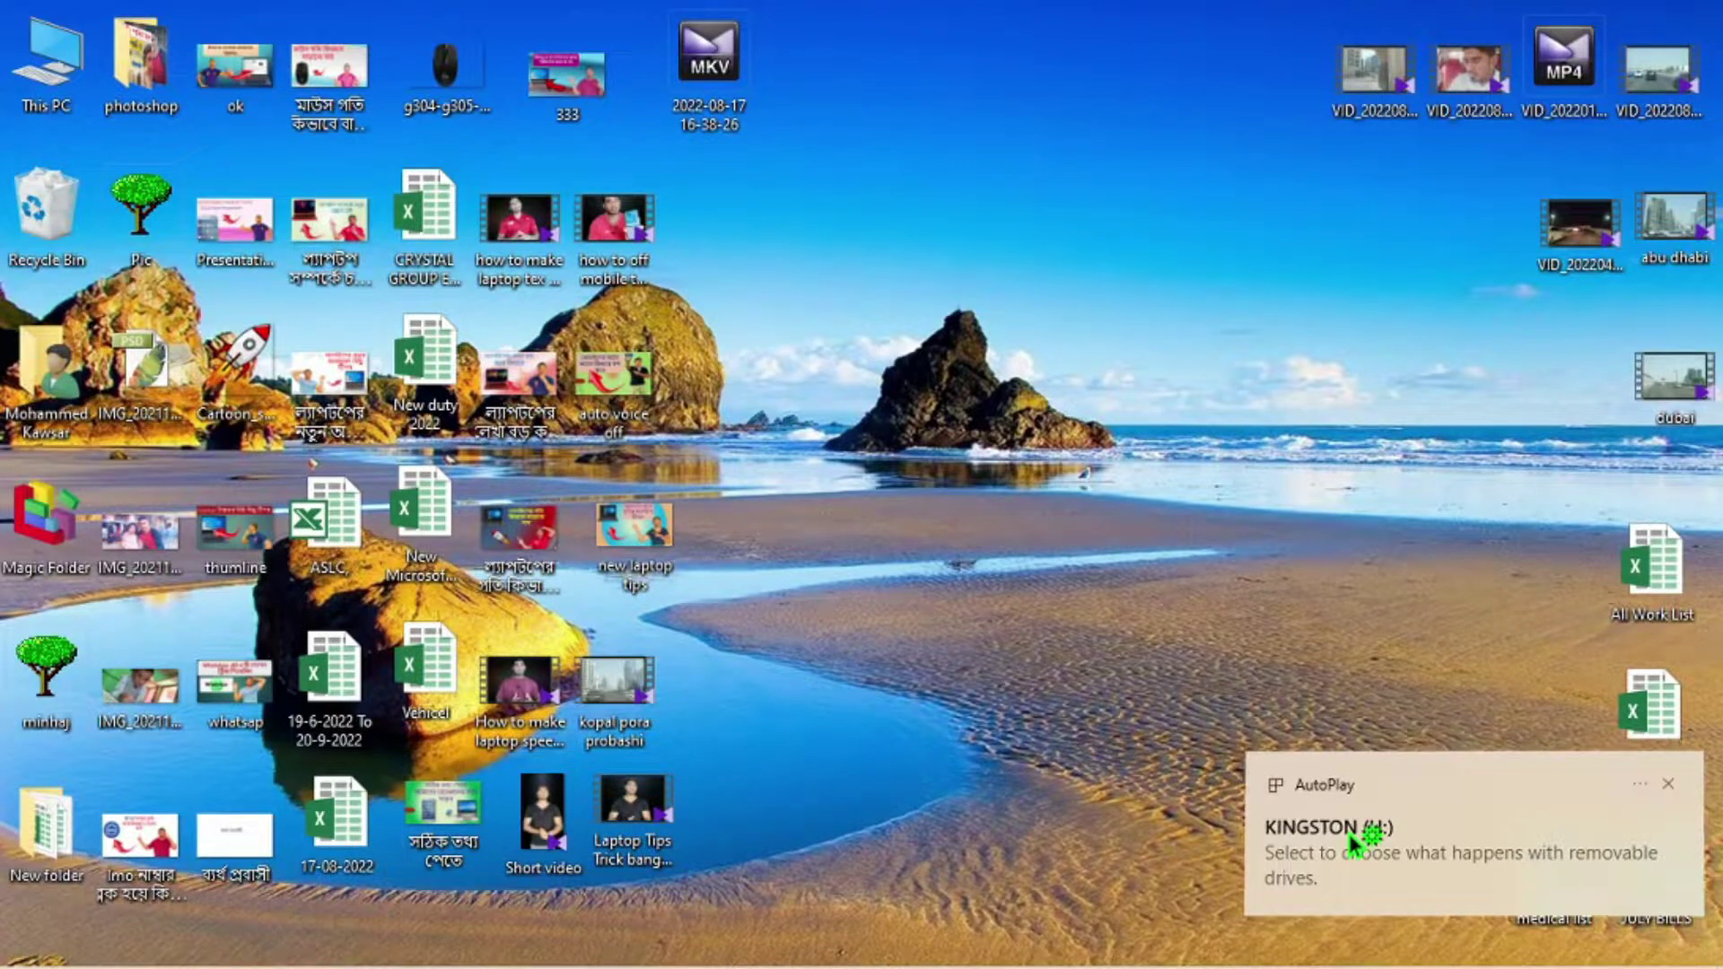
Step: View the files on the KINGSTON (H:) drive from its AutoPlay prompt and close the folder window
{"action": "left_click", "coordinate": [1352, 840]}
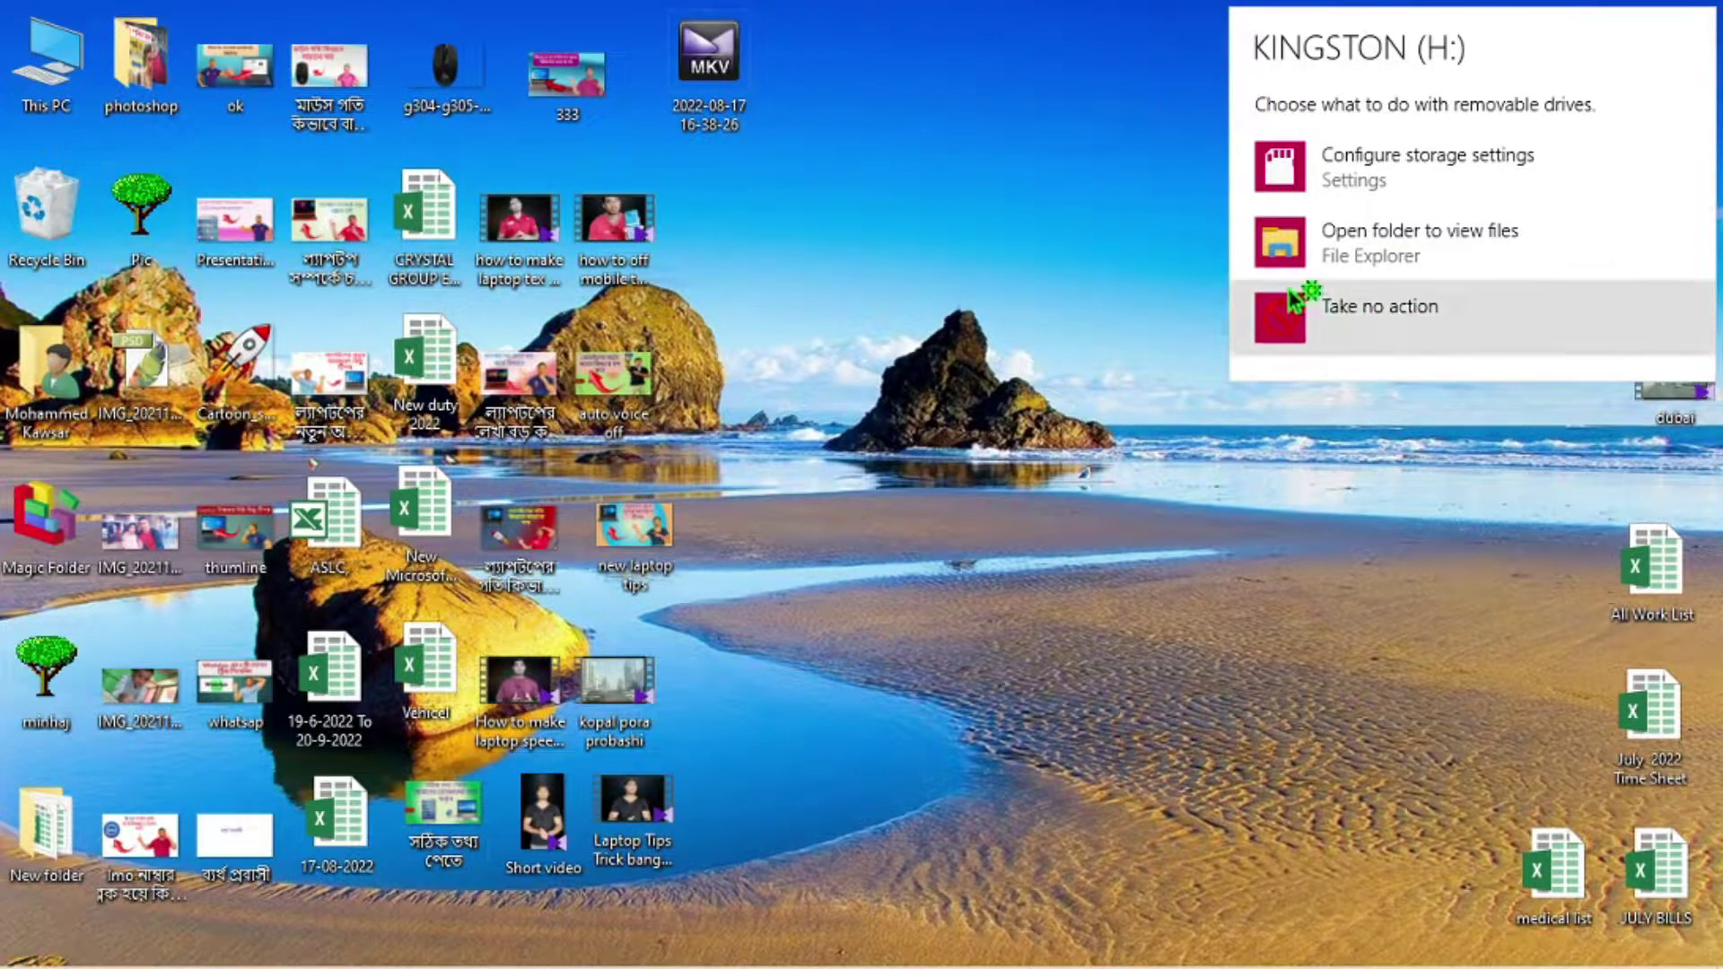
{"action": "left_click", "coordinate": [1449, 257]}
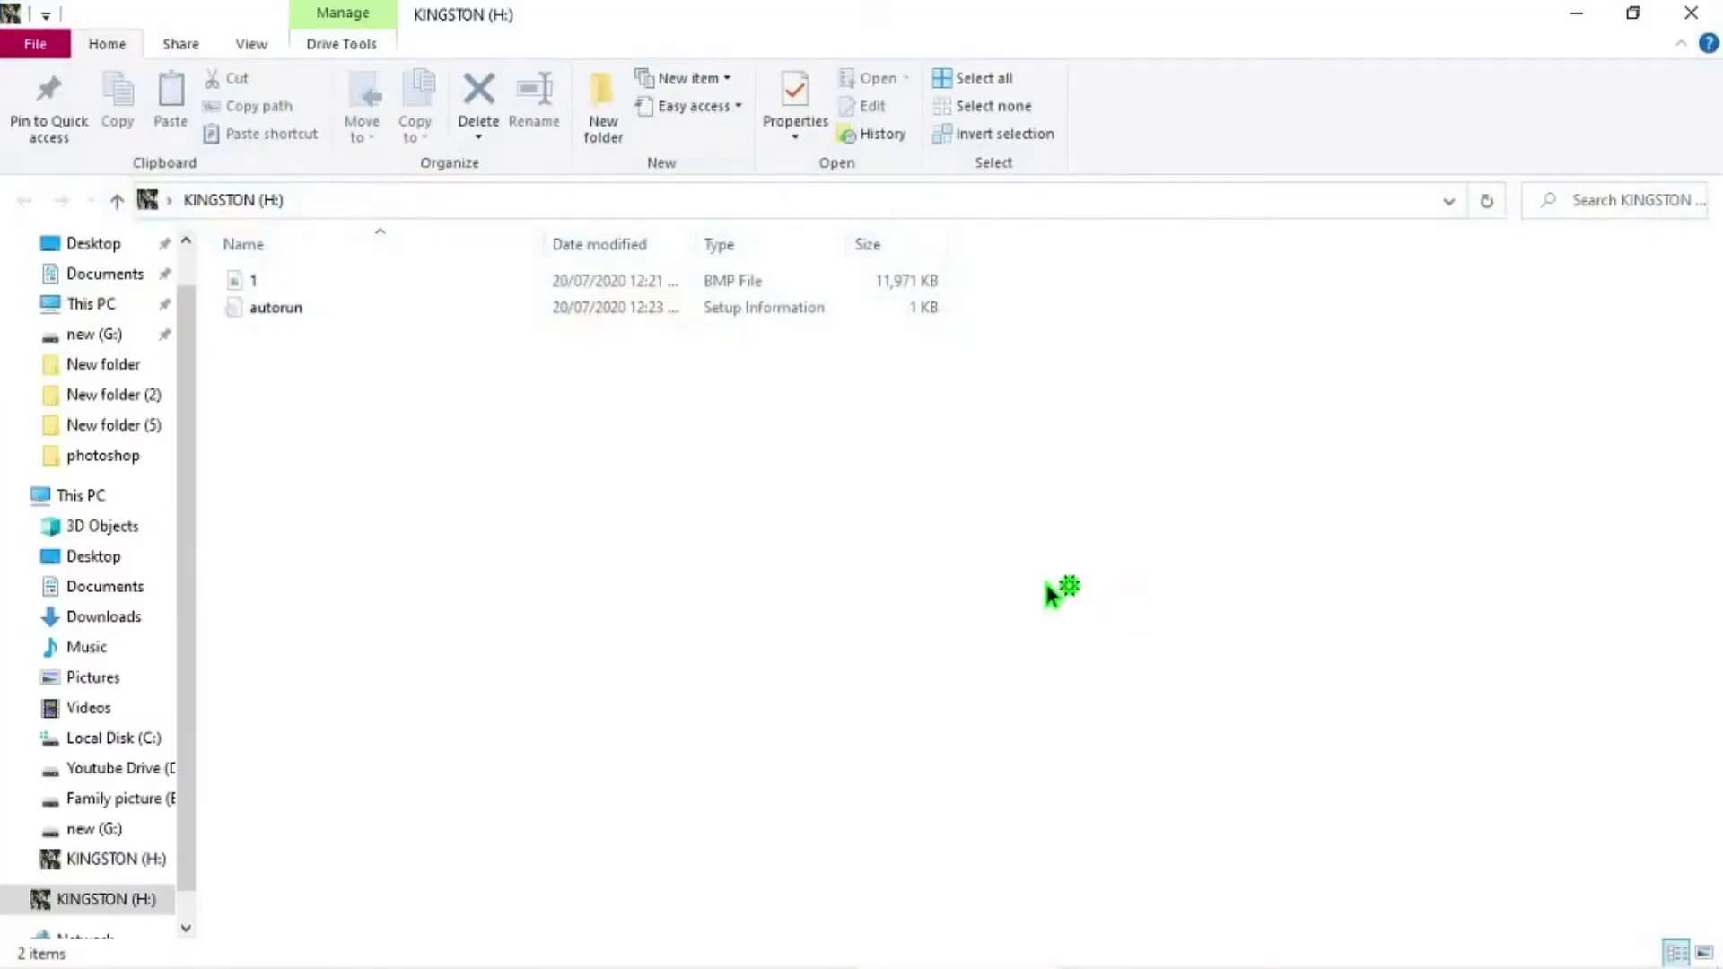
{"action": "left_click", "coordinate": [1715, 16]}
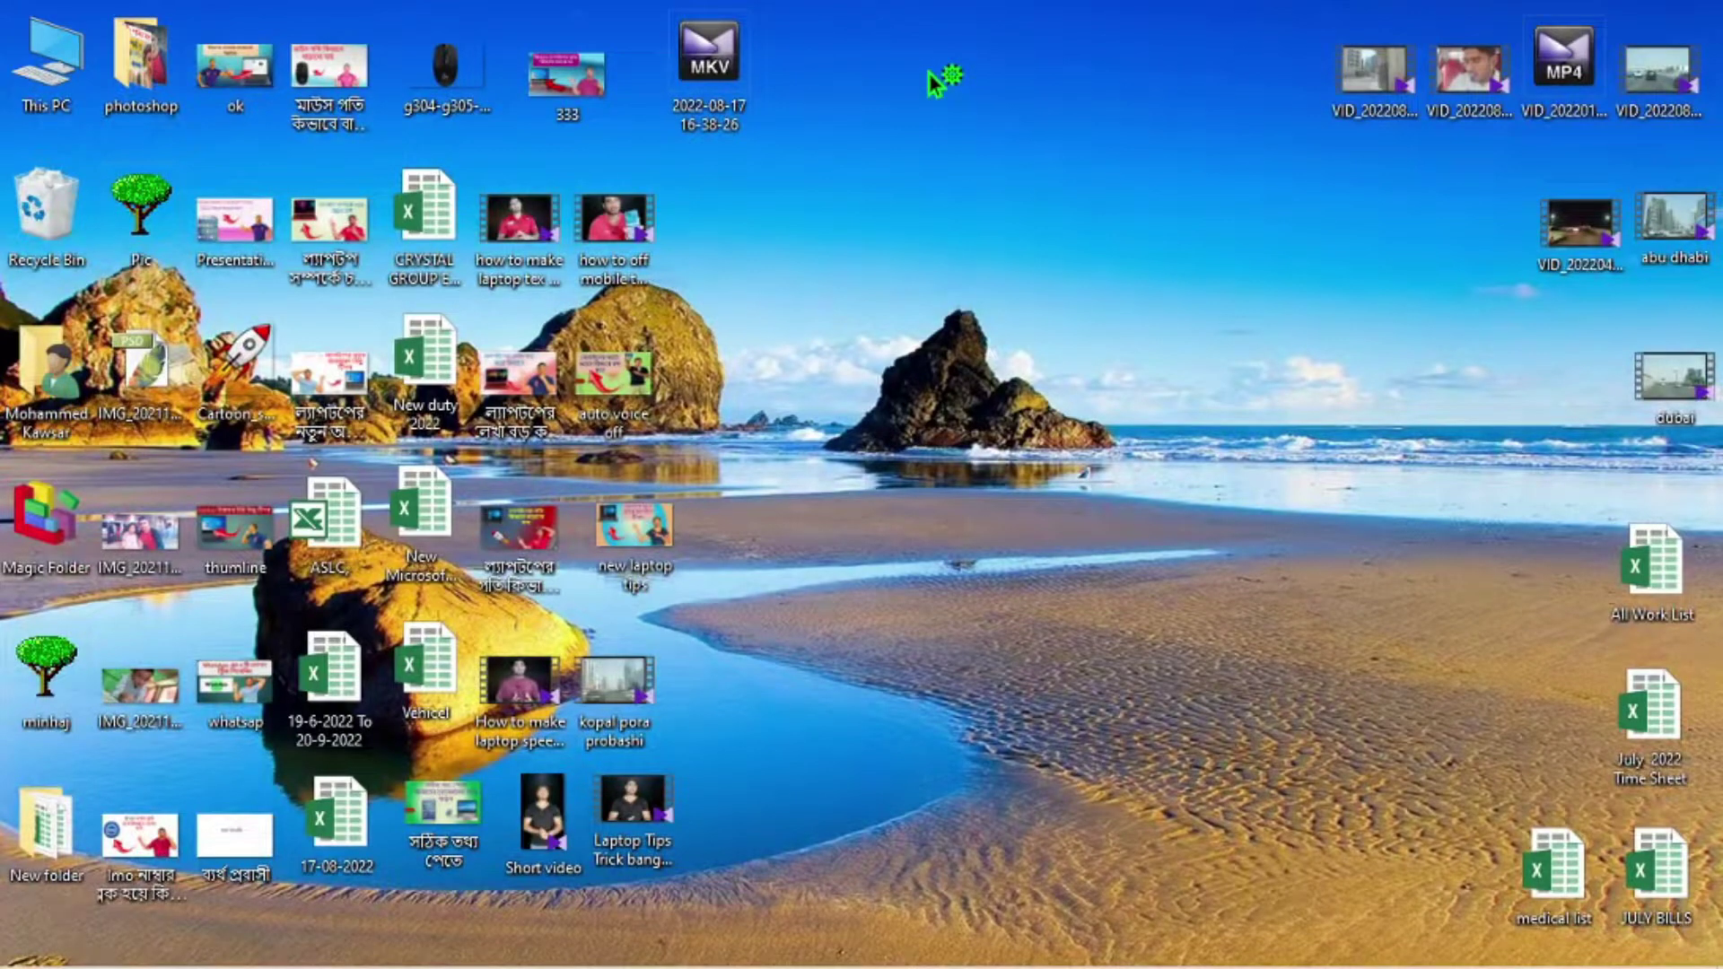
Step: Refresh the desktop and open the KINGSTON (H:) drive from This PC
{"action": "right_click", "coordinate": [927, 70]}
{"action": "left_click", "coordinate": [992, 153]}
{"action": "left_click", "coordinate": [48, 87]}
{"action": "double_click", "coordinate": [48, 87]}
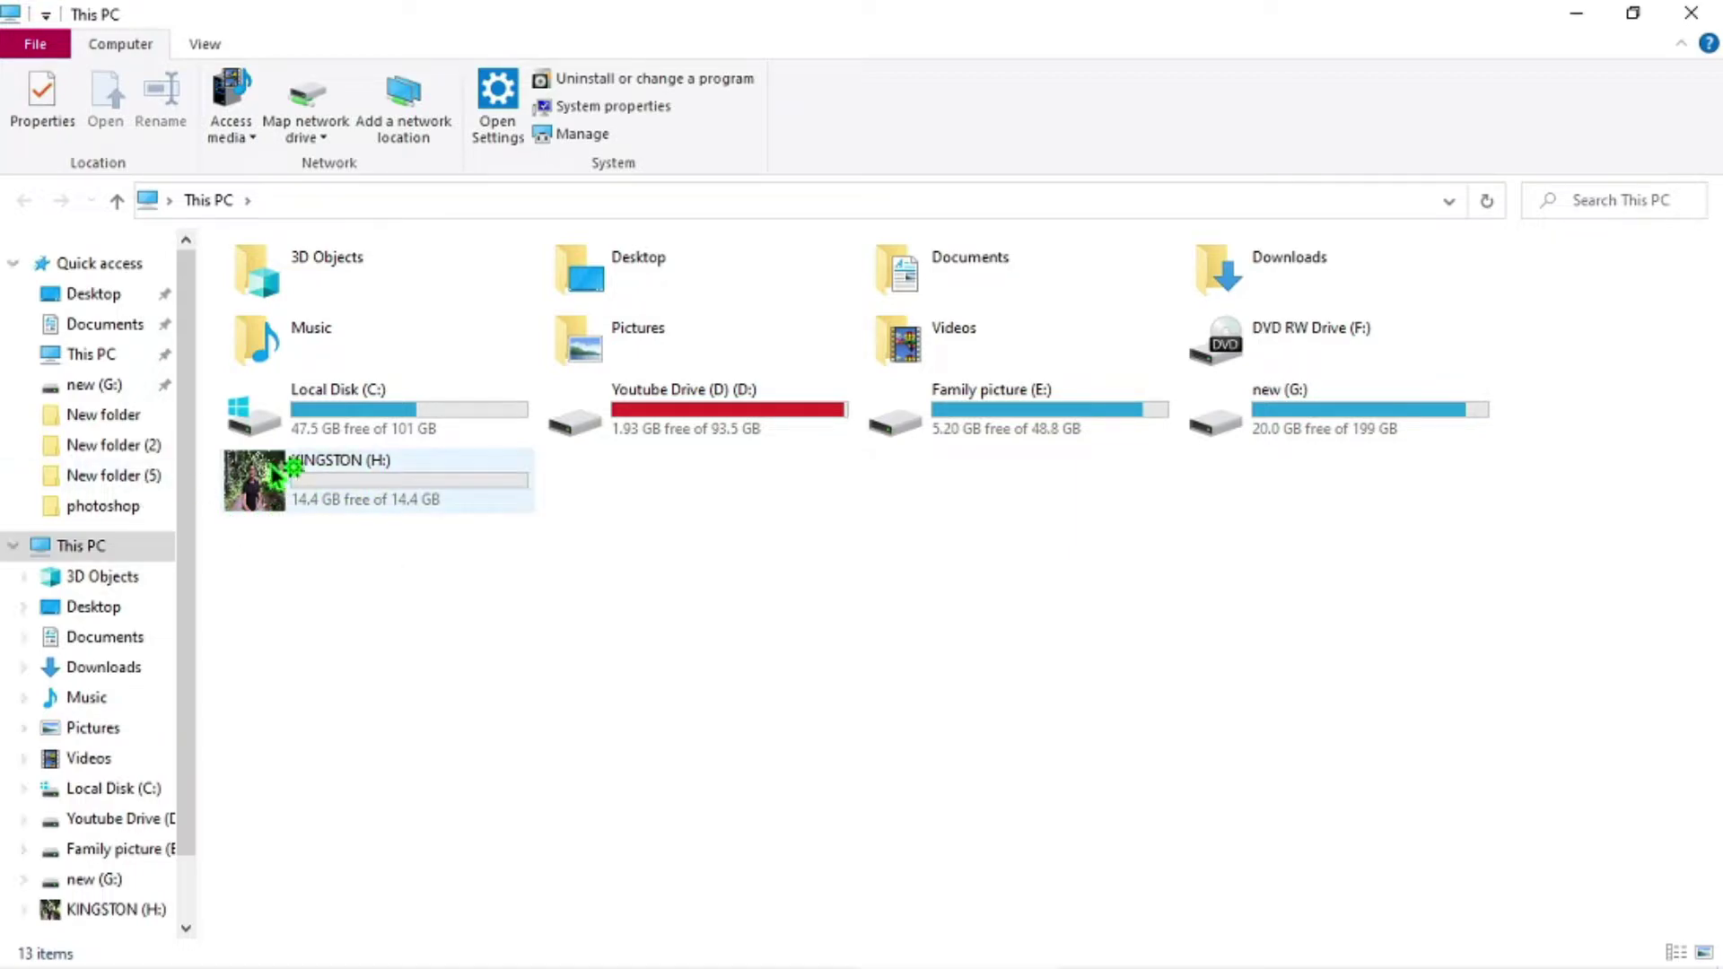
{"action": "double_click", "coordinate": [315, 475]}
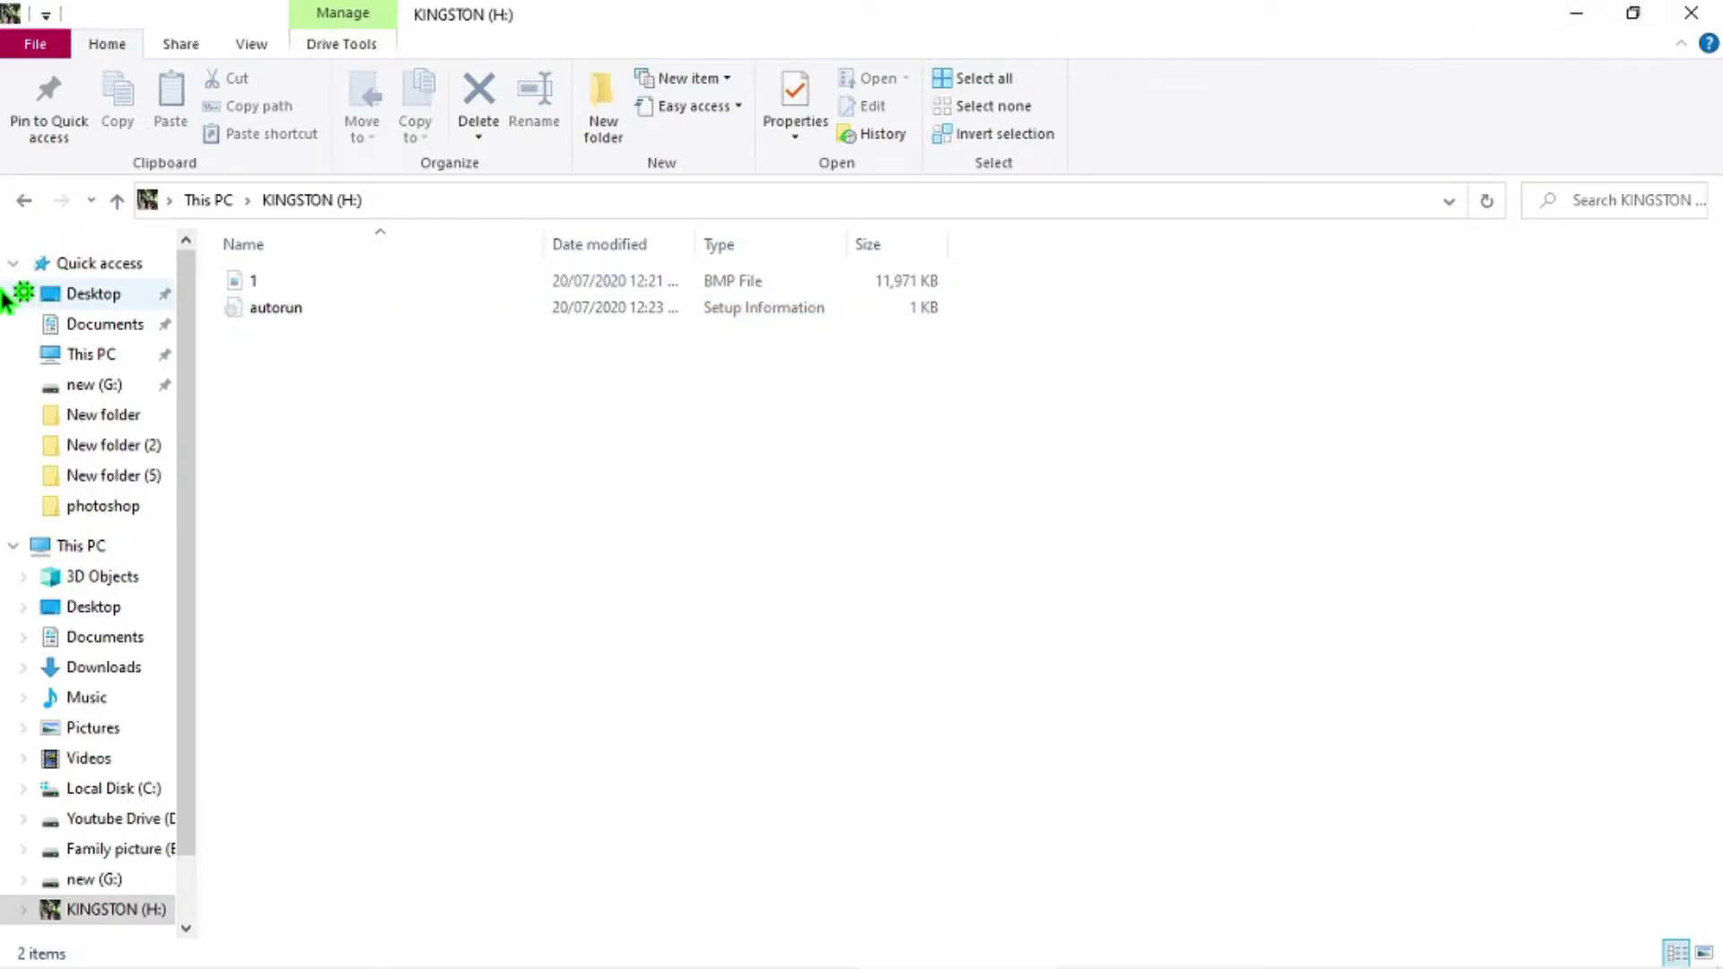
{"action": "left_click", "coordinate": [25, 199]}
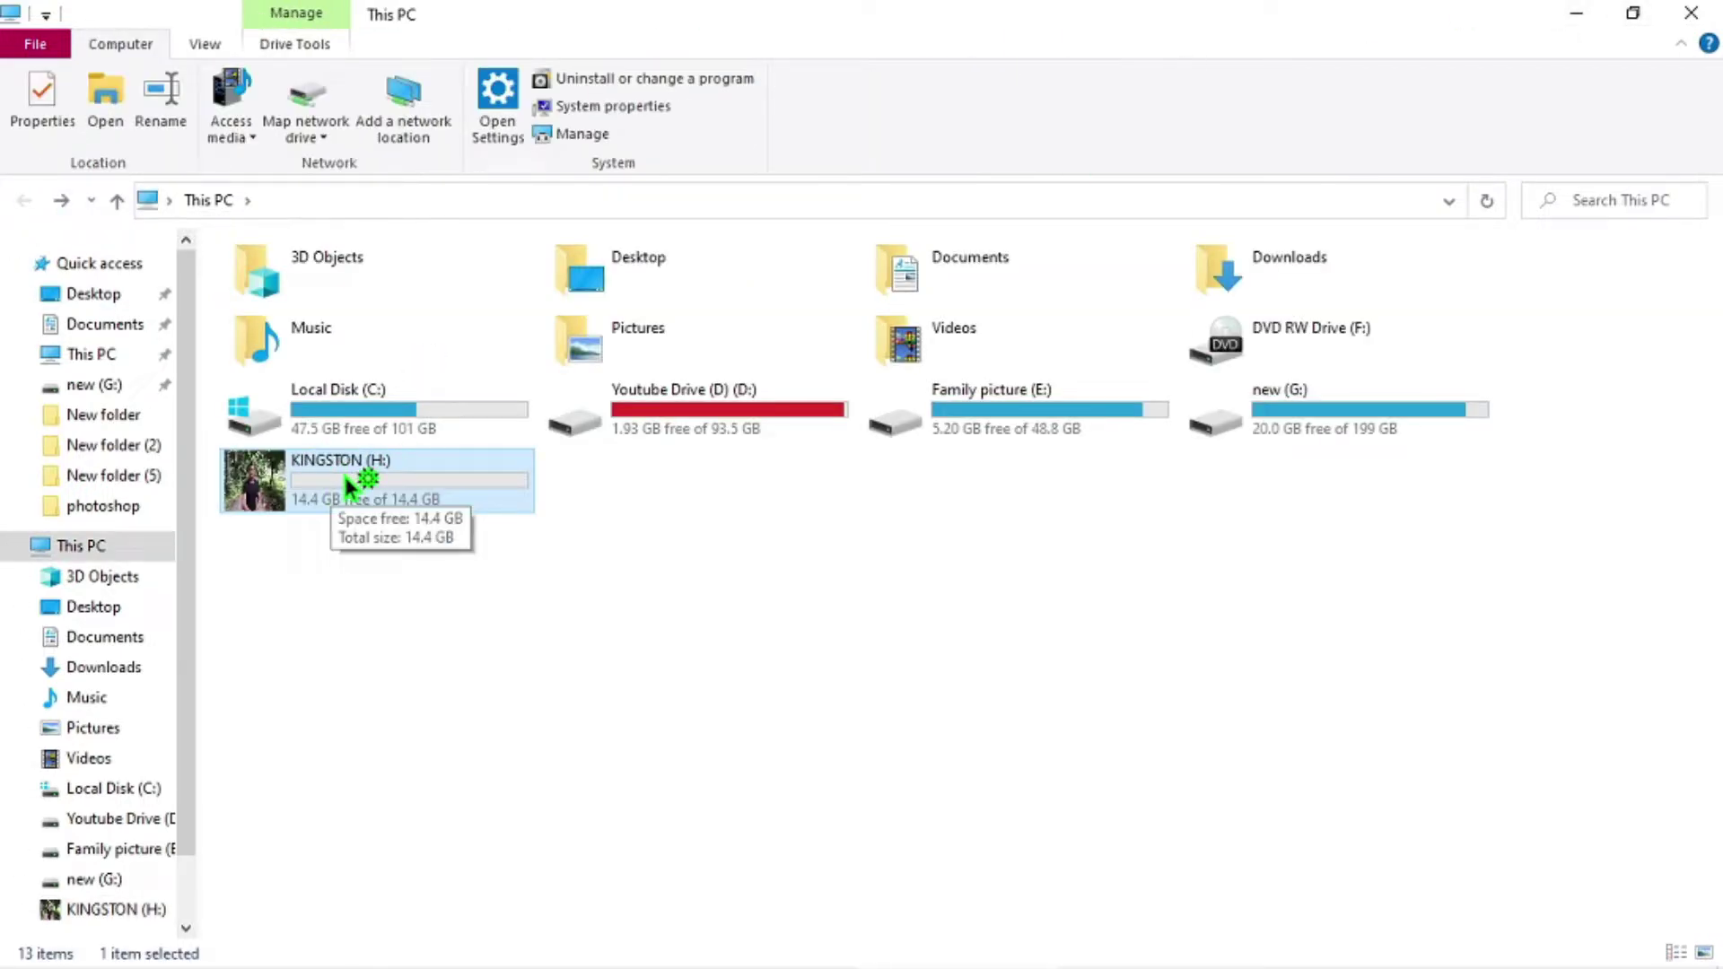
{"action": "double_click", "coordinate": [343, 489]}
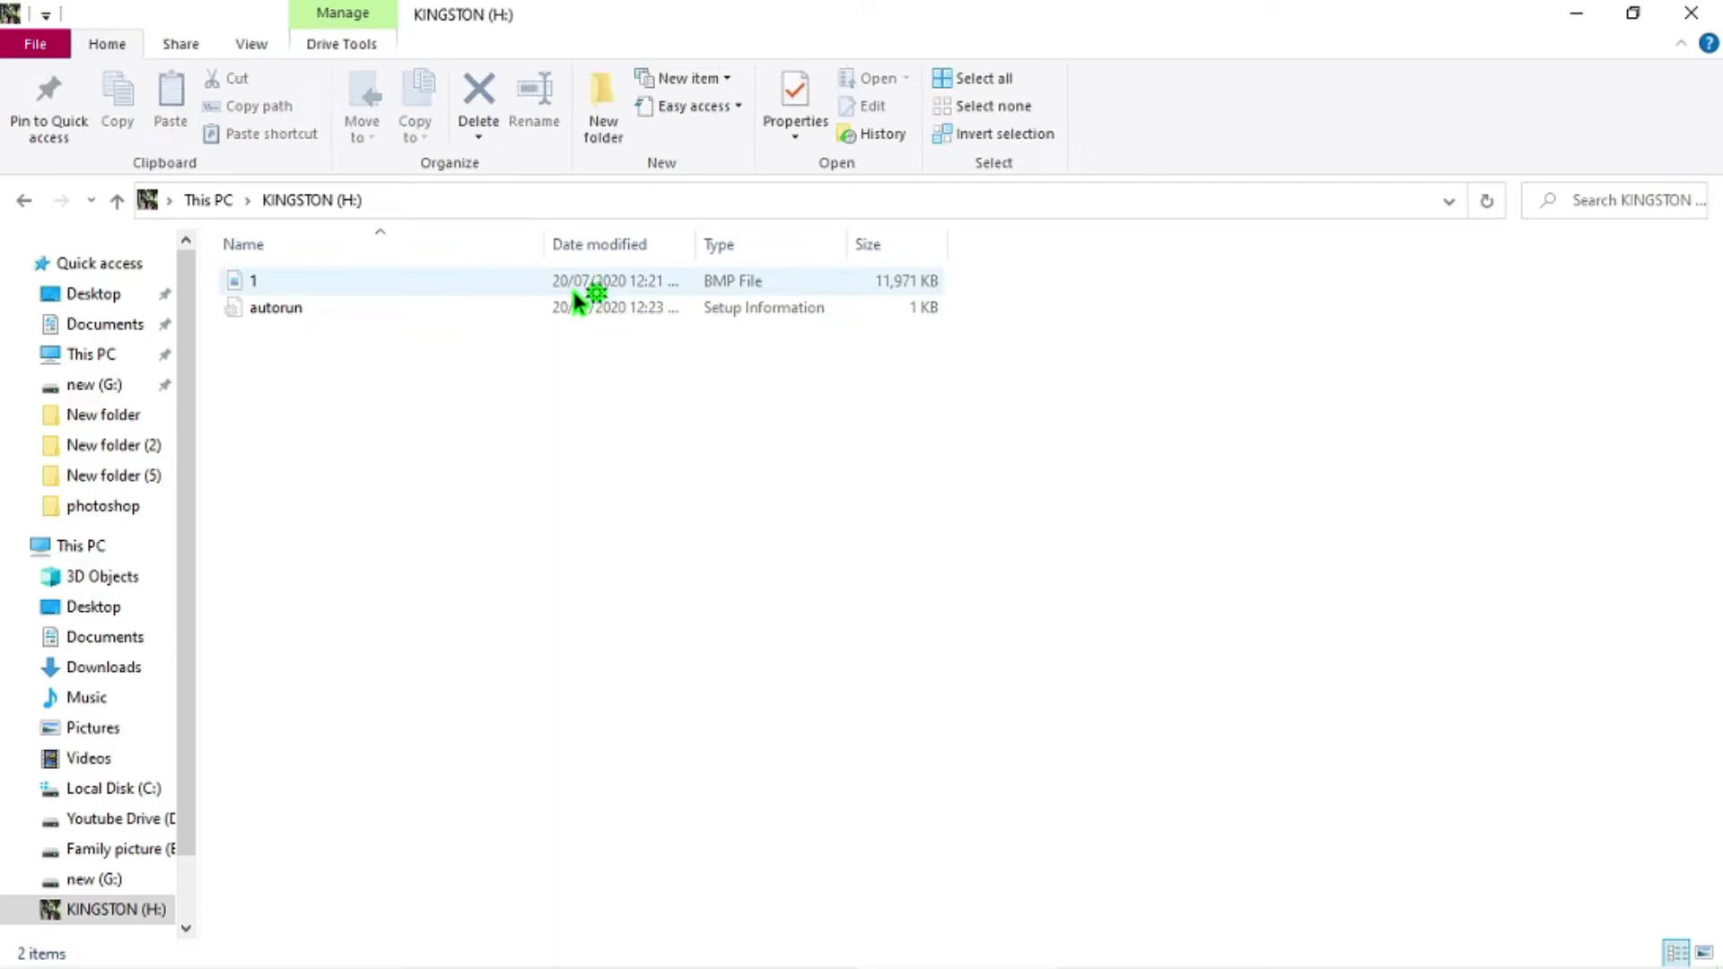
Step: Restore the drive's folder window to a smaller size and place it beside the desktop icons
{"action": "left_click", "coordinate": [1635, 15]}
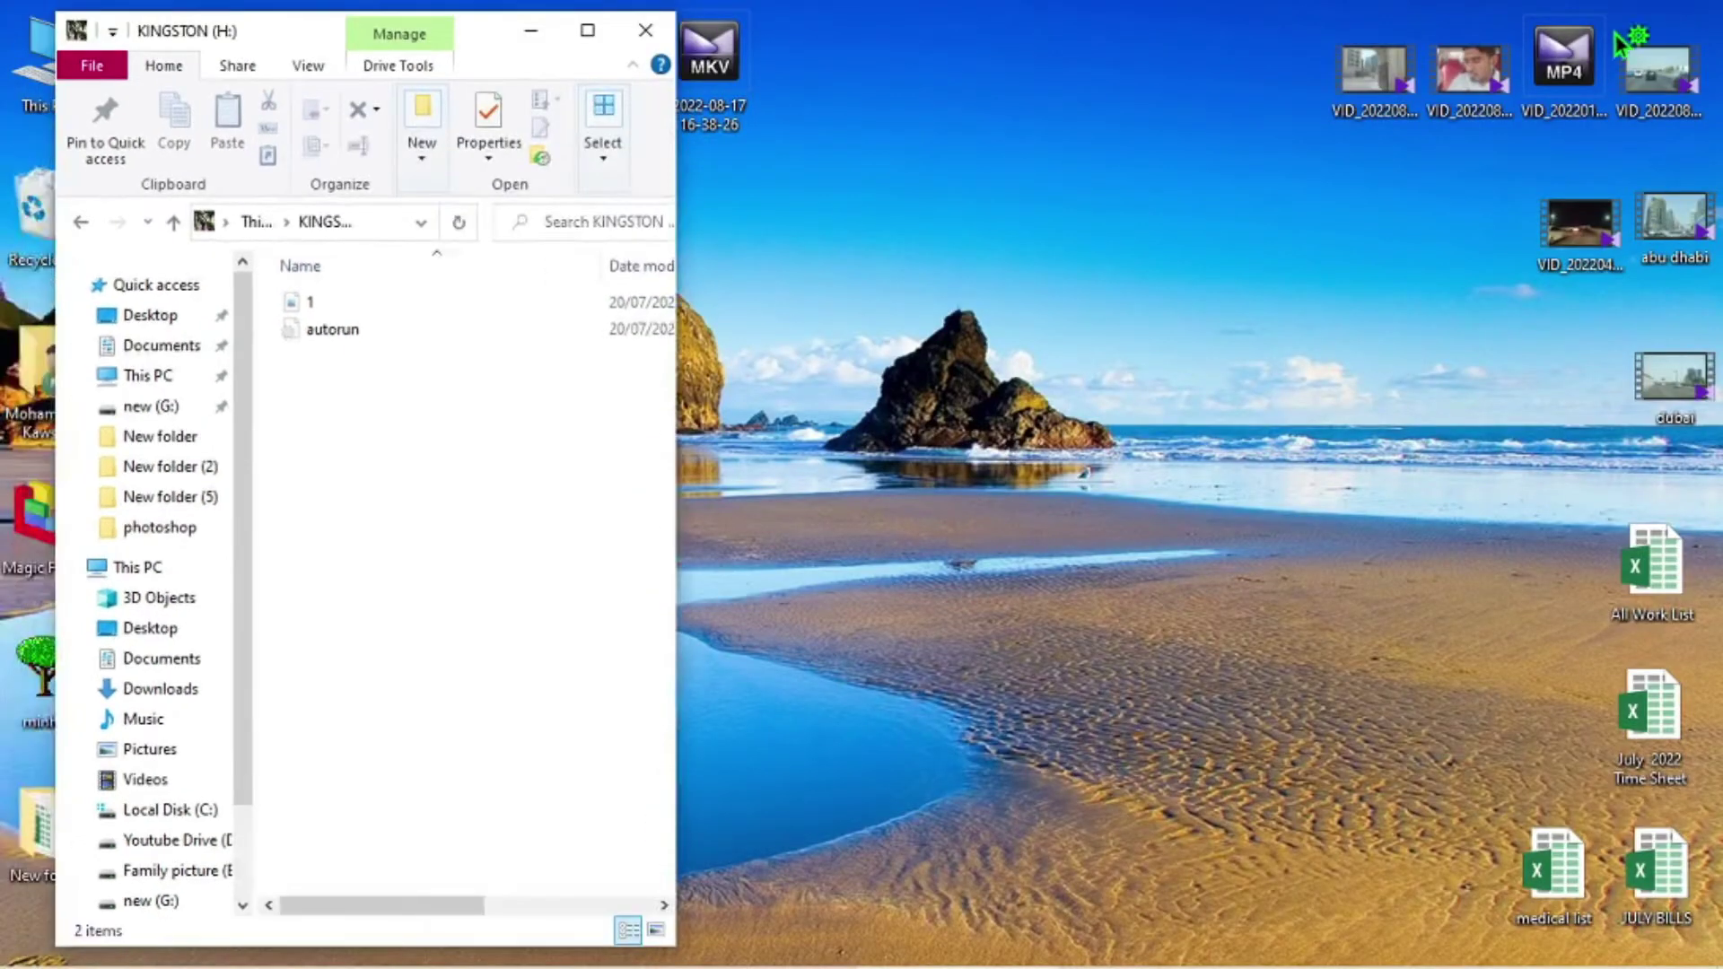
{"action": "left_click_drag", "start_coordinate": [488, 38], "coordinate": [1480, 55]}
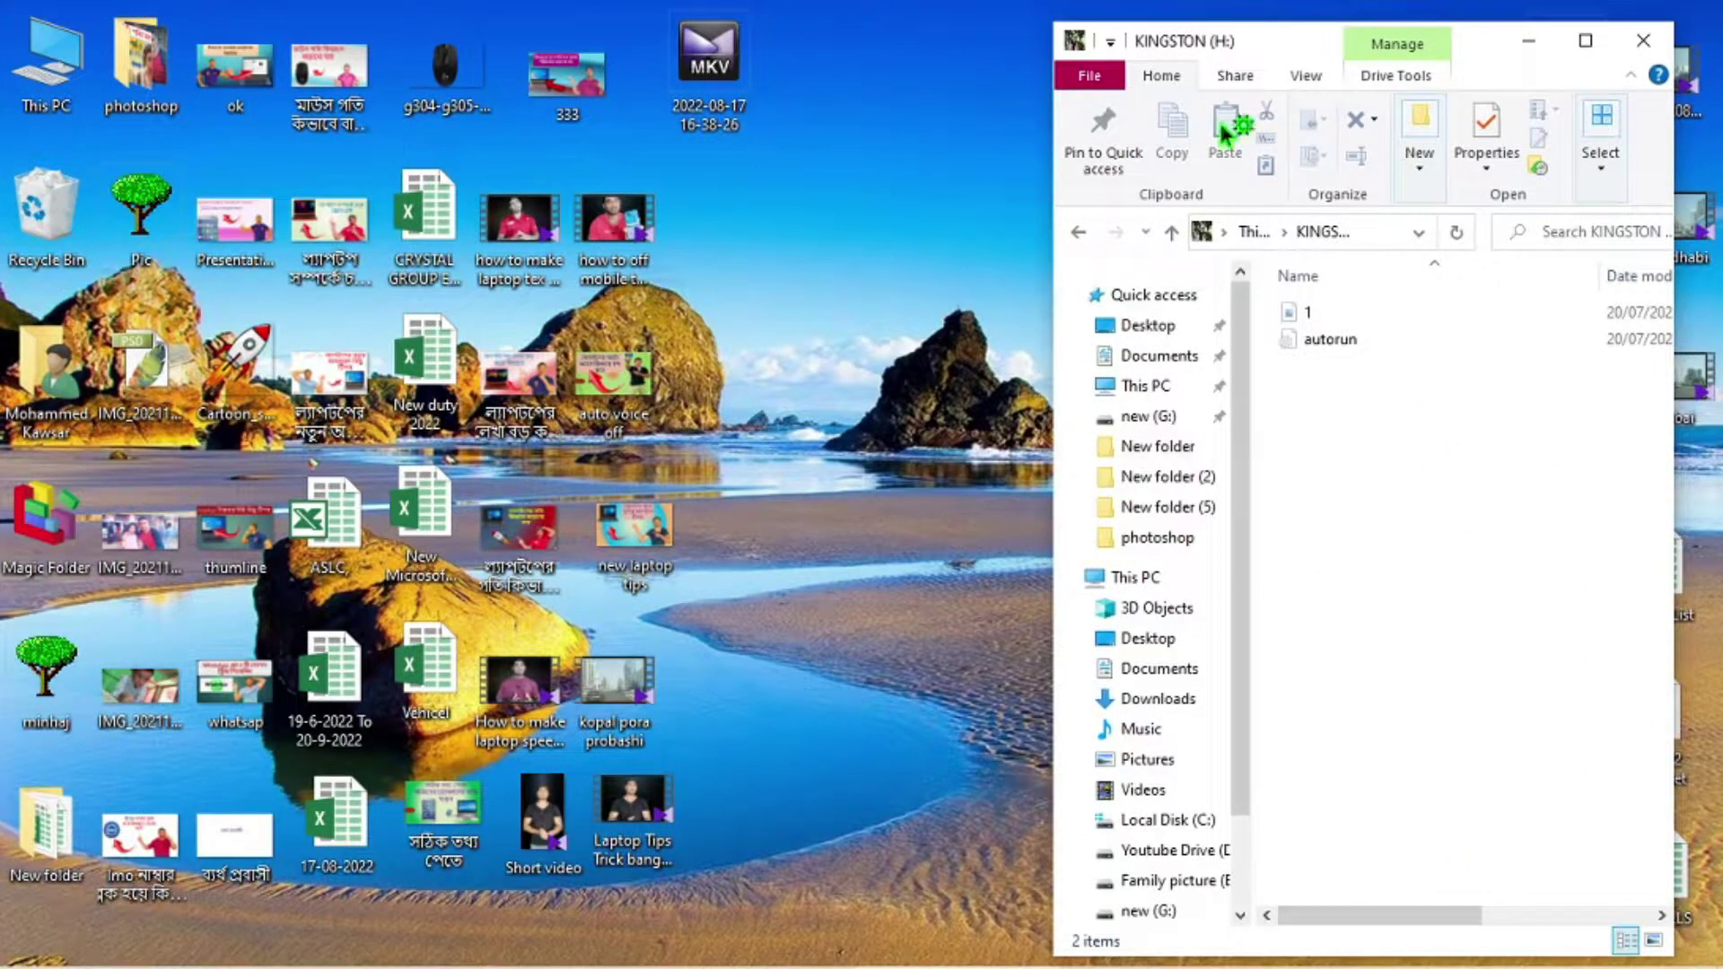
{"action": "mouse_move", "coordinate": [1279, 47]}
{"action": "left_mouse_down"}
{"action": "mouse_move", "coordinate": [1242, 40]}
{"action": "mouse_move", "coordinate": [1198, 130]}
{"action": "mouse_move", "coordinate": [1265, 126]}
{"action": "mouse_move", "coordinate": [1263, 61]}
{"action": "left_mouse_up"}
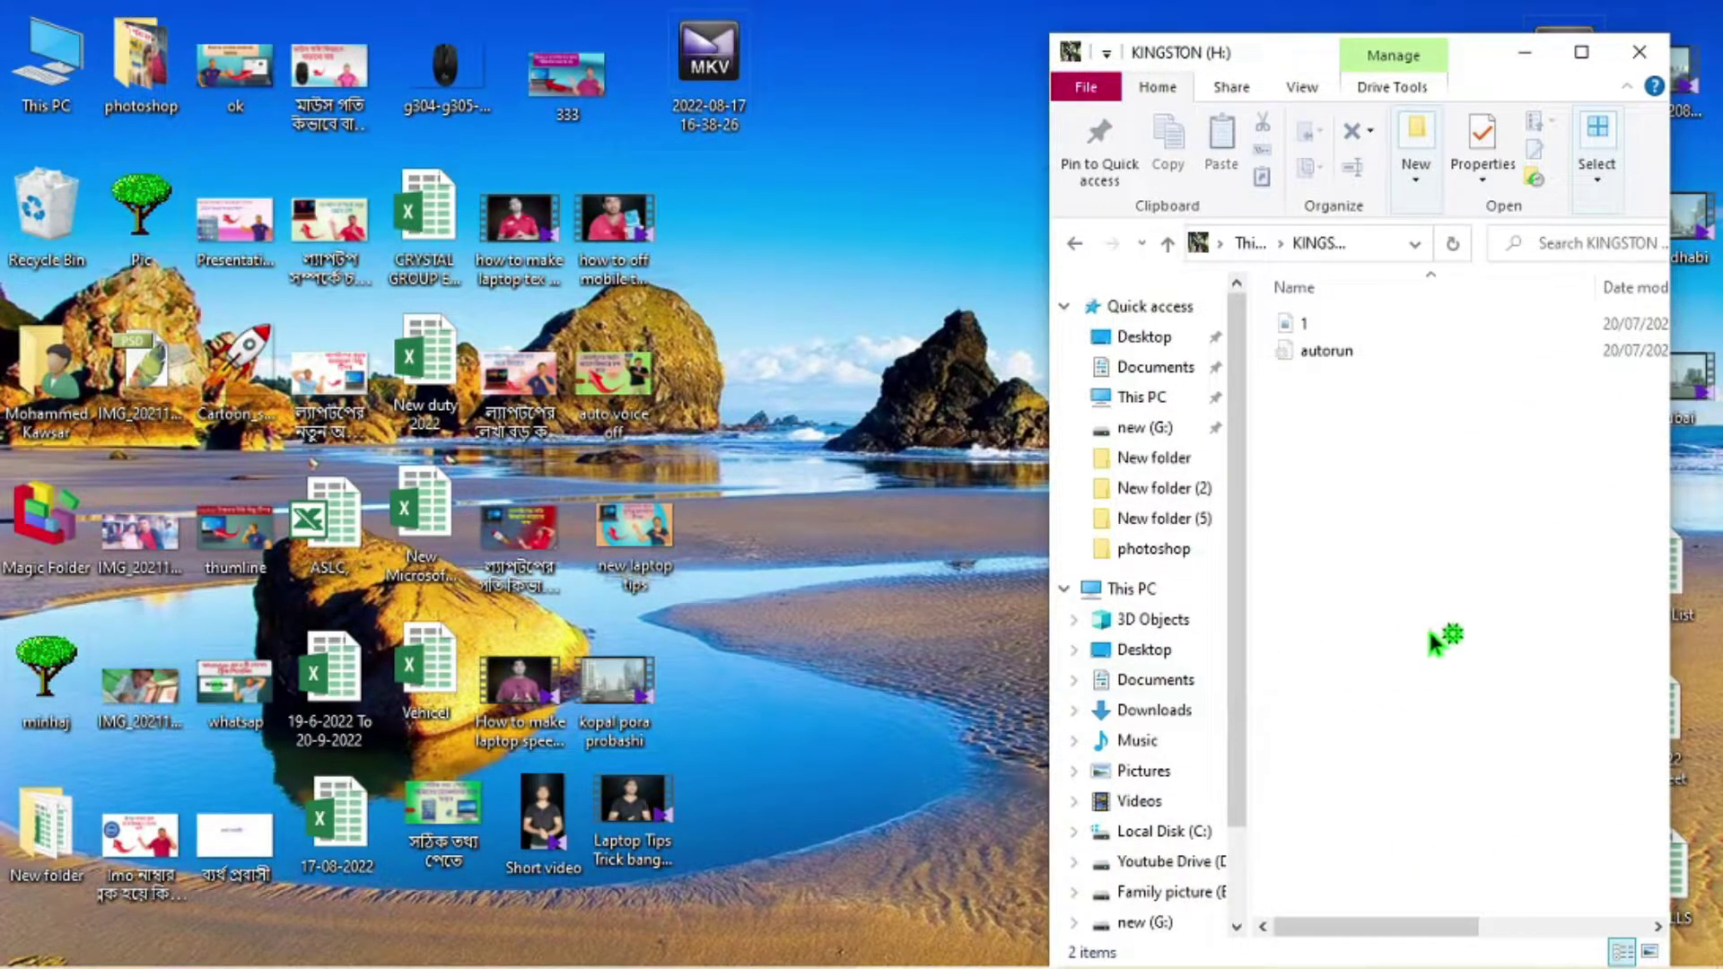
{"action": "left_click_drag", "start_coordinate": [1489, 34], "coordinate": [1483, 113]}
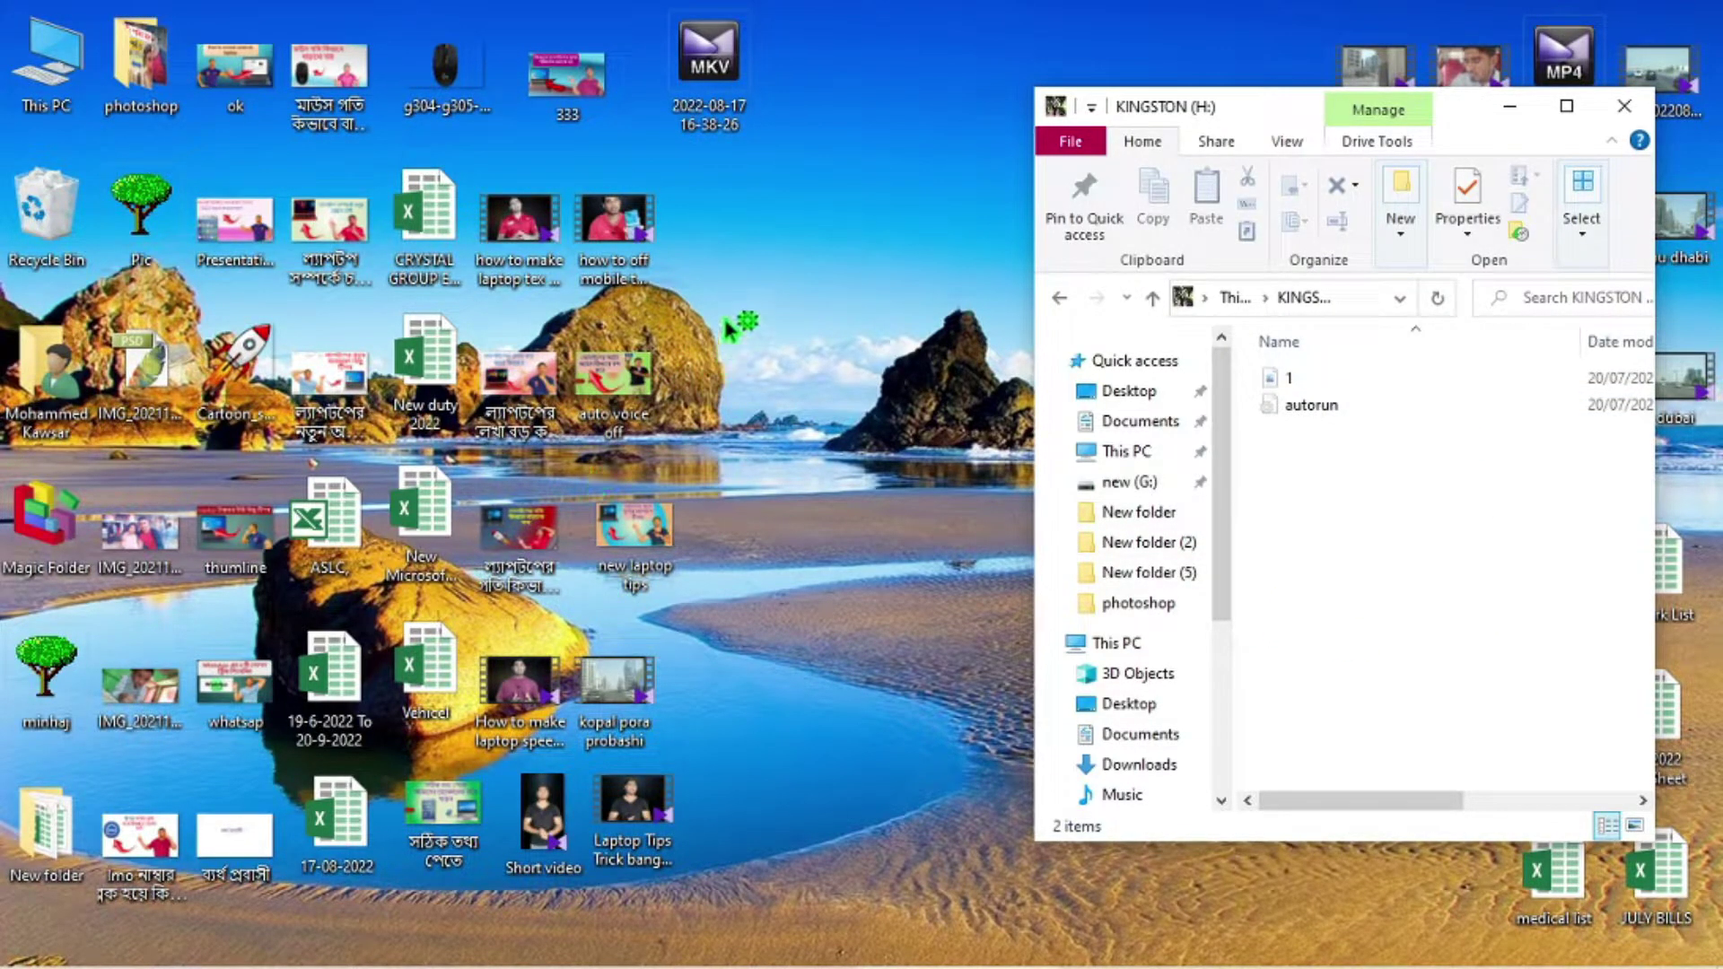
Step: Copy auto voice off, new laptop tips and the two Bengali-titled images below the videos from the desktop to KINGSTON (H:), and reopen the drive
{"action": "left_click", "coordinate": [677, 384]}
{"action": "left_click_drag", "start_coordinate": [675, 377], "coordinate": [533, 529]}
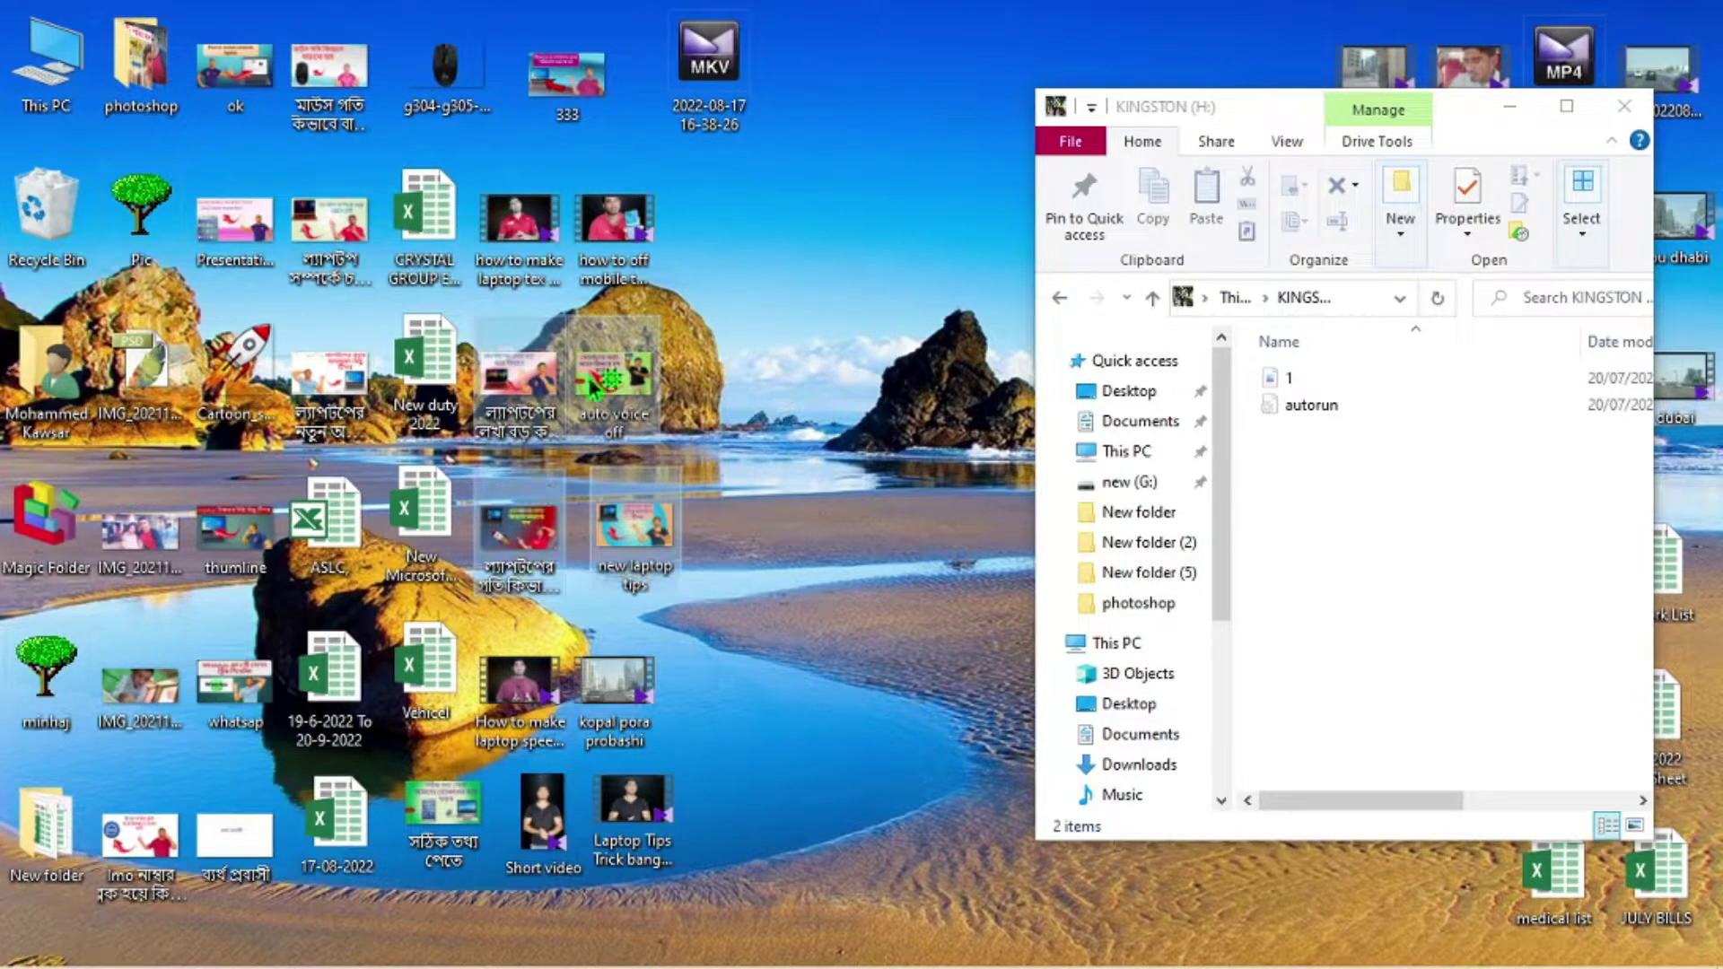
{"action": "left_click_drag", "start_coordinate": [610, 375], "coordinate": [1450, 460]}
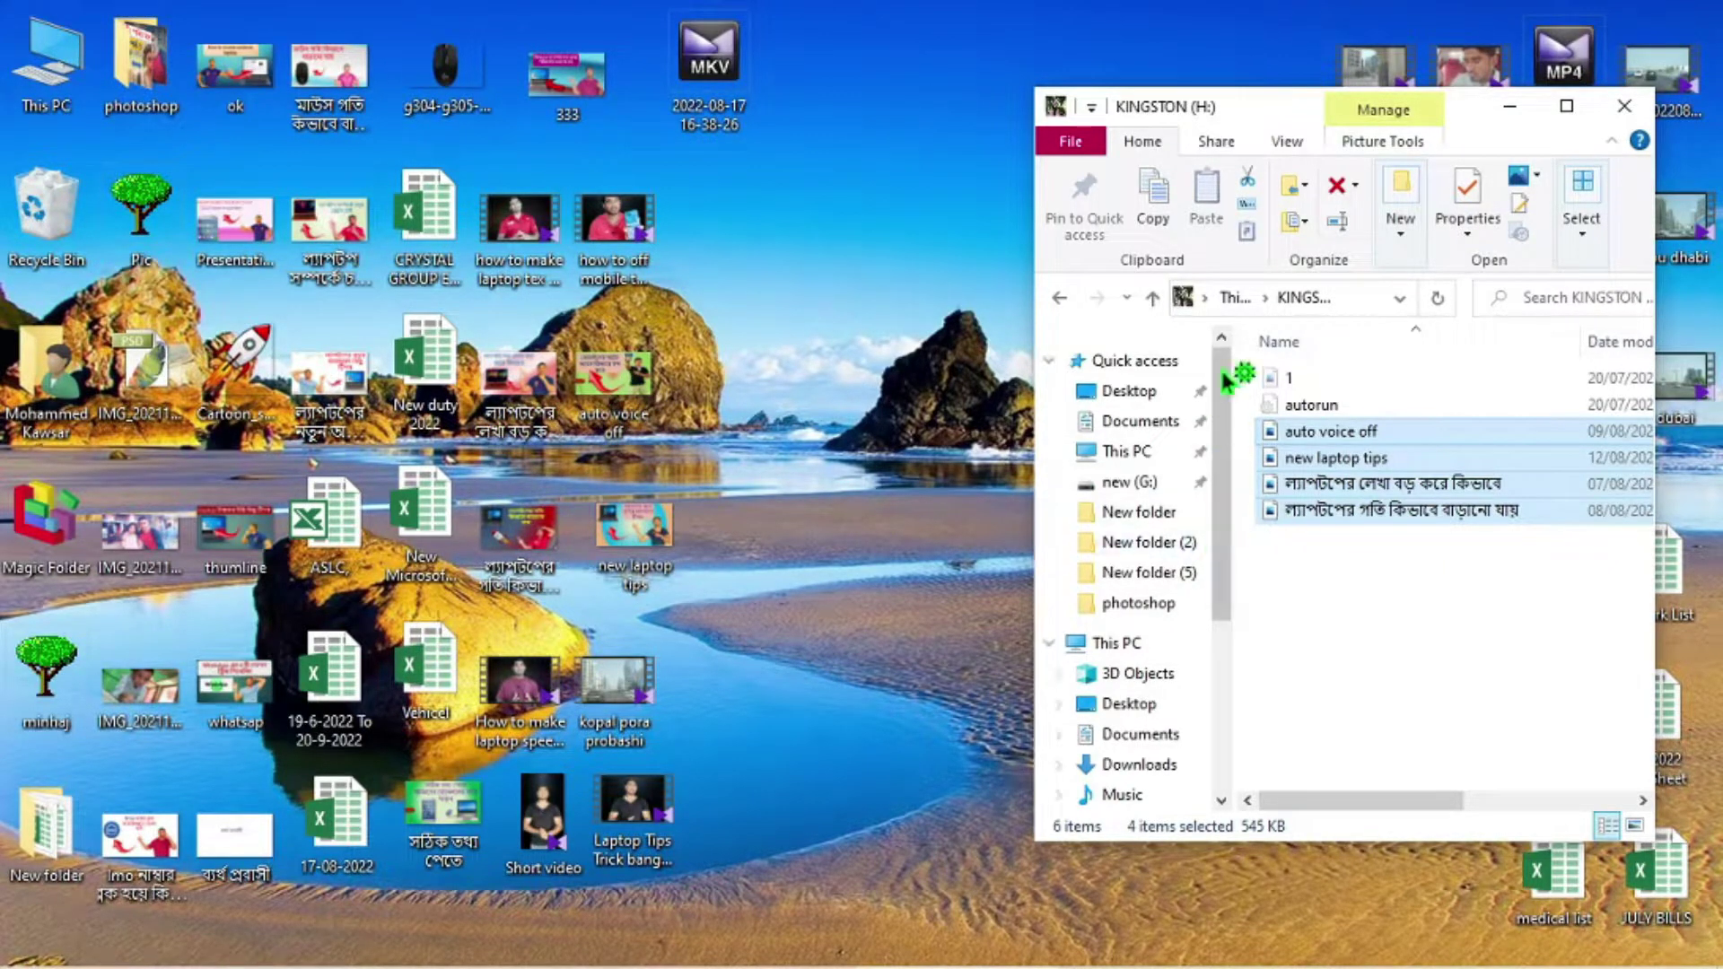
{"action": "left_click", "coordinate": [1059, 300]}
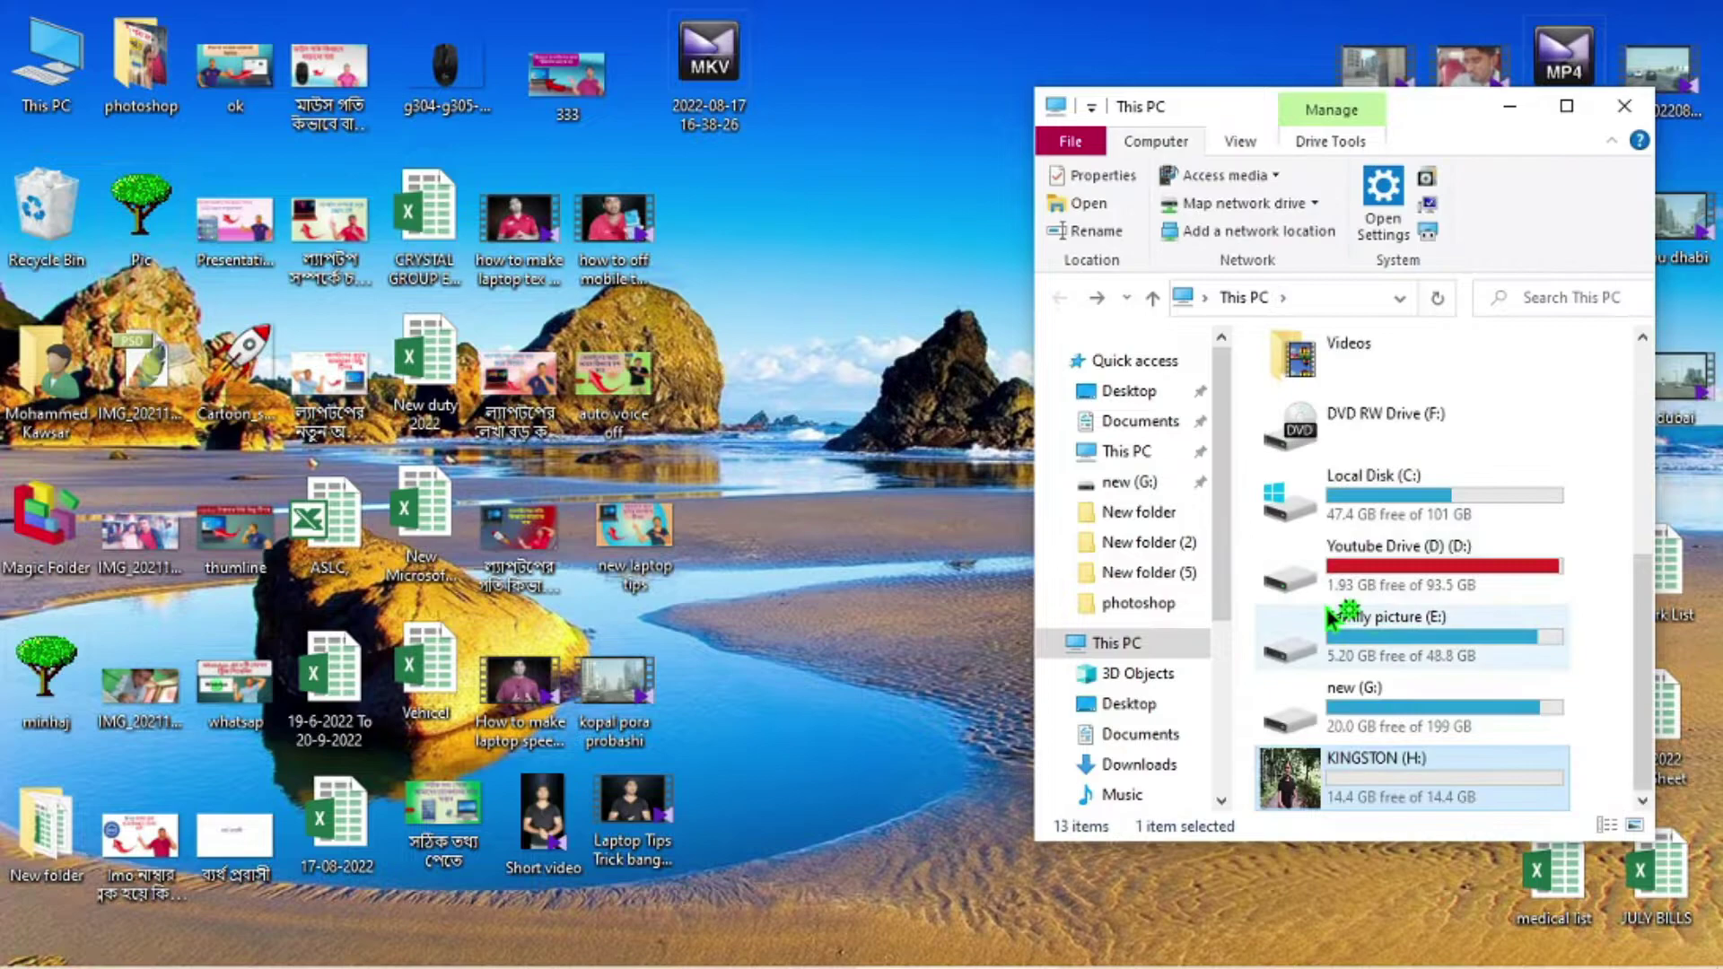
{"action": "left_click", "coordinate": [1096, 299]}
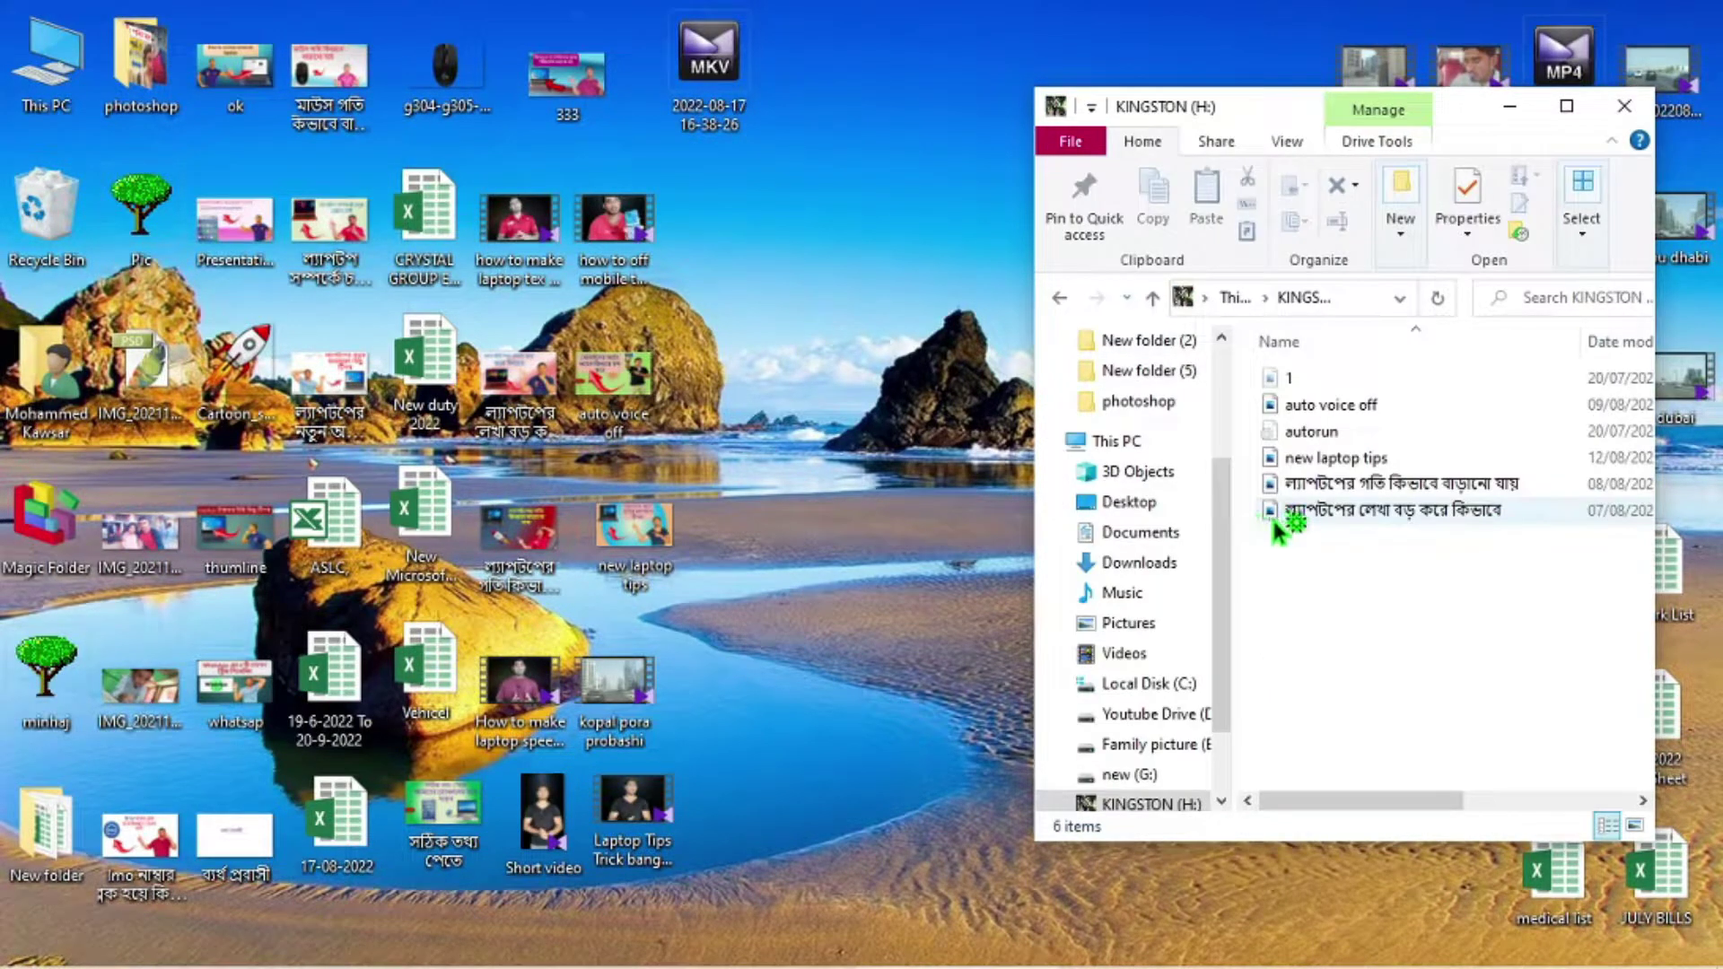
Step: Permanently delete new laptop tips and the two Bengali-titled images from the KINGSTON (H:) drive
{"action": "left_click_drag", "start_coordinate": [1306, 561], "coordinate": [1328, 467]}
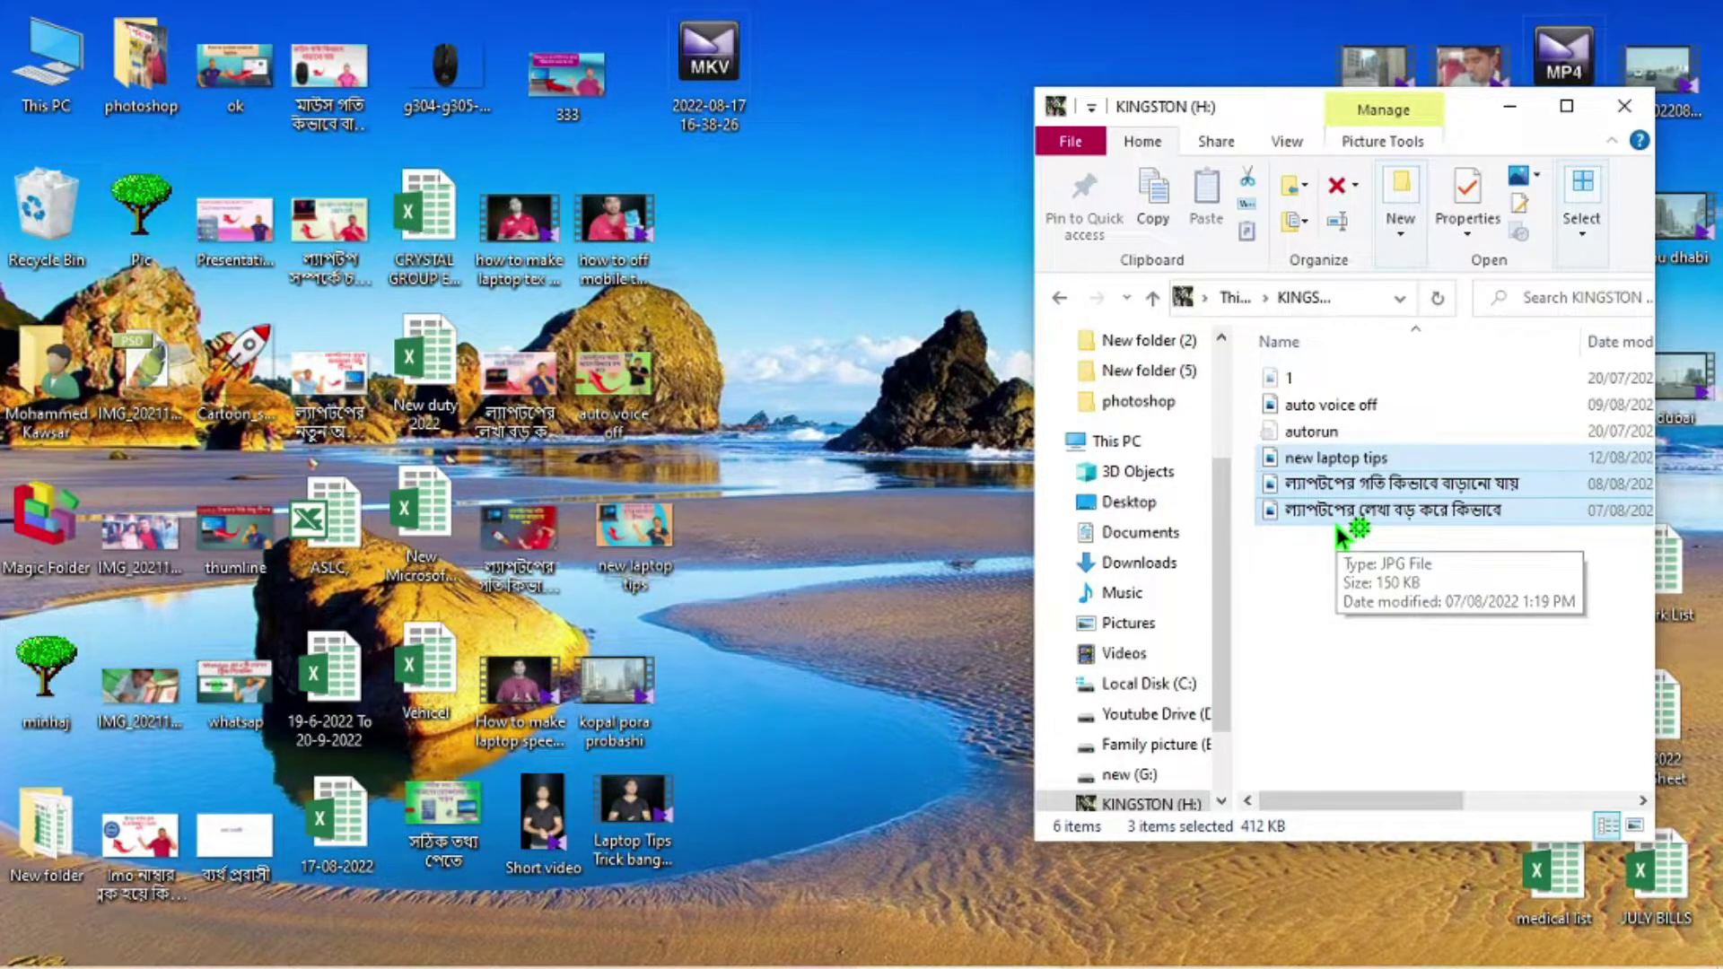
{"action": "key", "text": "shift+Delete"}
{"action": "left_click", "coordinate": [966, 526]}
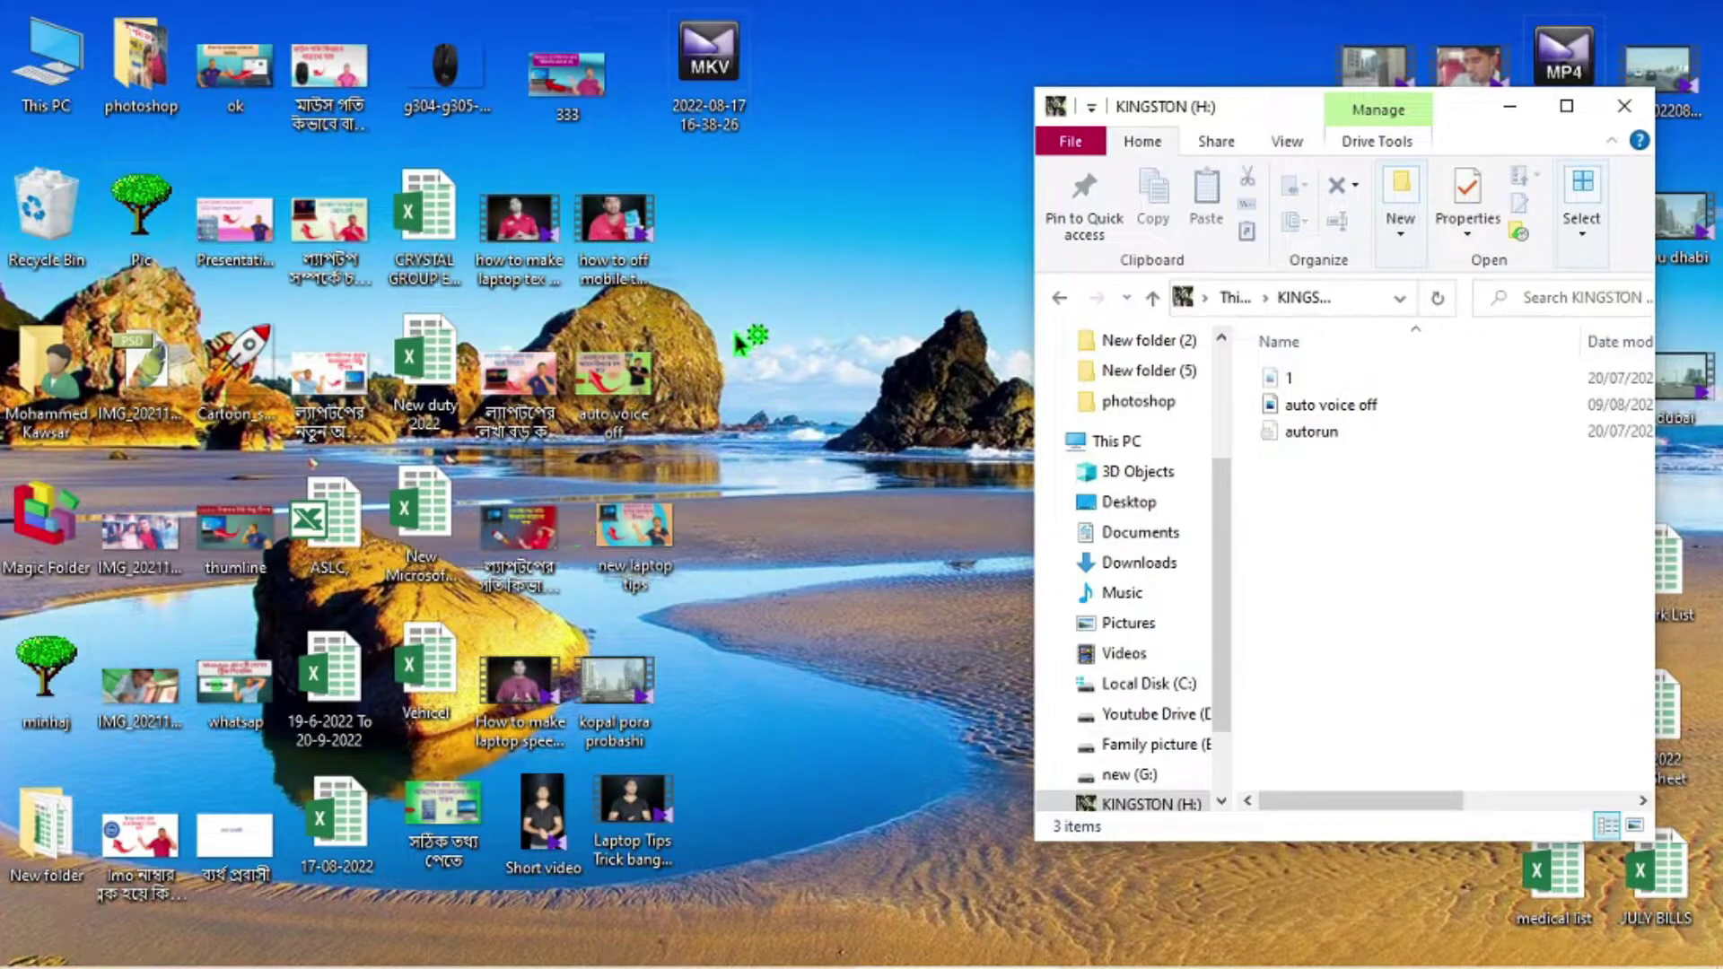
Step: Copy the same four desktop images to the clipboard for pasting into the KINGSTON (H:) drive
{"action": "left_click_drag", "start_coordinate": [735, 341], "coordinate": [476, 573]}
{"action": "left_click_drag", "start_coordinate": [608, 561], "coordinate": [535, 549]}
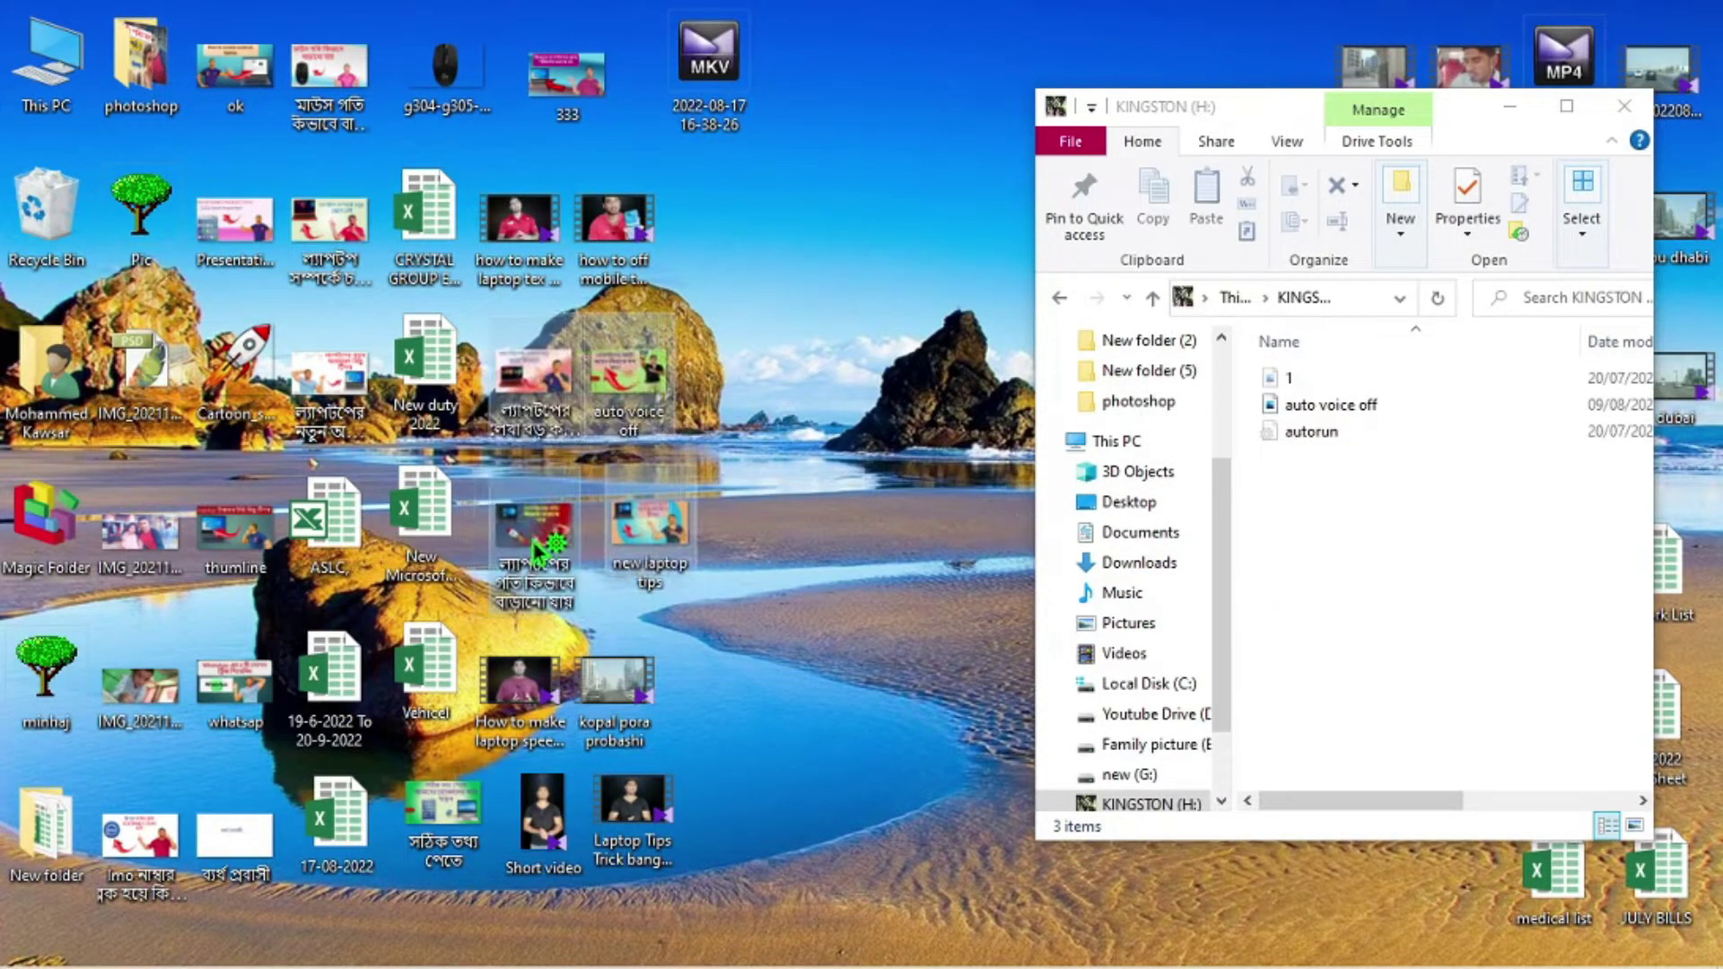
{"action": "right_click", "coordinate": [534, 550]}
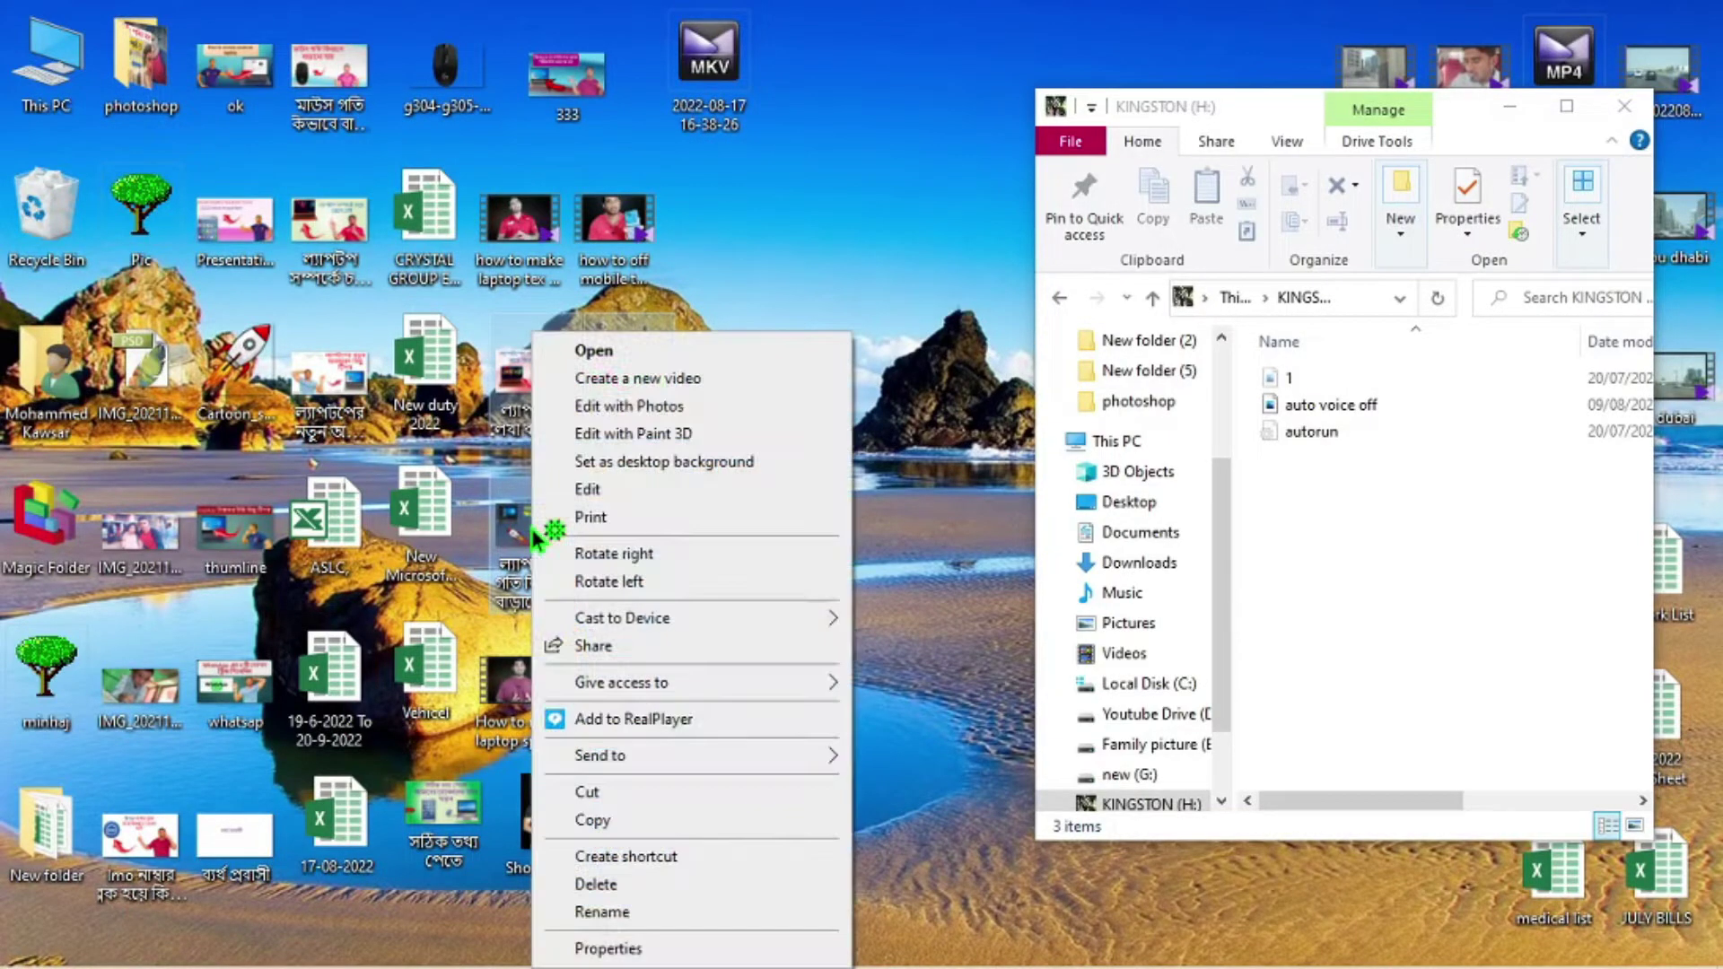
{"action": "left_click", "coordinate": [592, 821]}
{"action": "right_click", "coordinate": [1370, 498]}
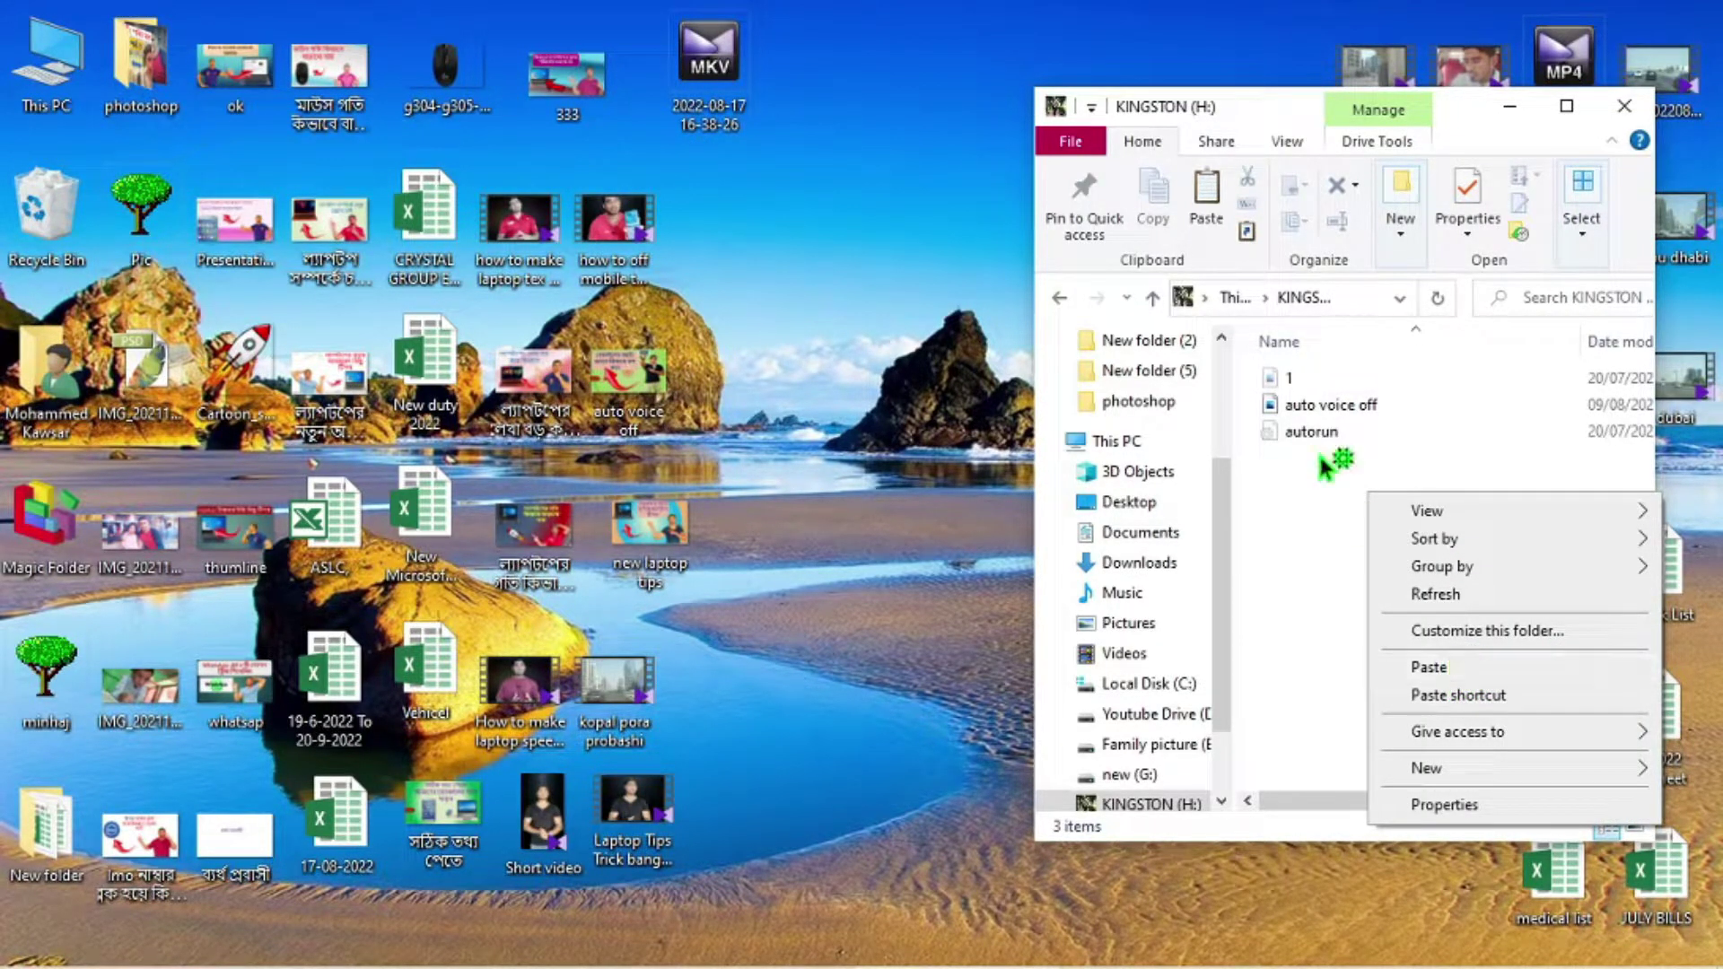
{"action": "left_click", "coordinate": [699, 431]}
Step: Cut the four selected desktop images without pasting them, and refresh the desktop
{"action": "right_click", "coordinate": [633, 359]}
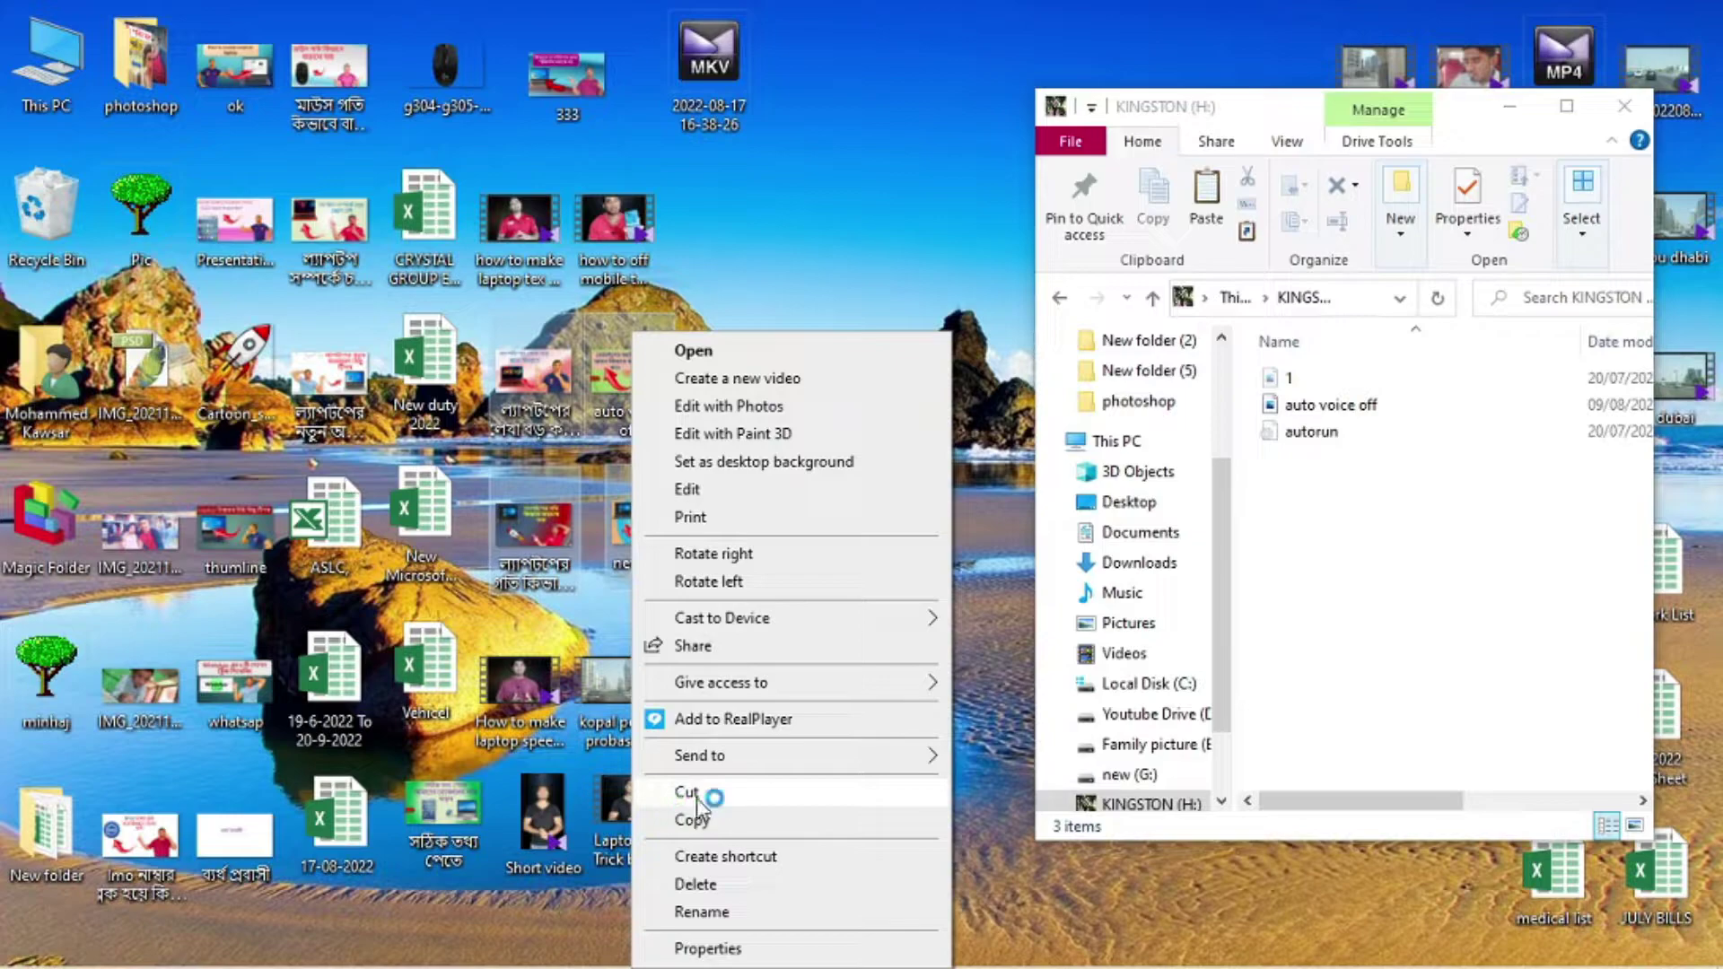
{"action": "left_click", "coordinate": [687, 819]}
{"action": "right_click", "coordinate": [1407, 505]}
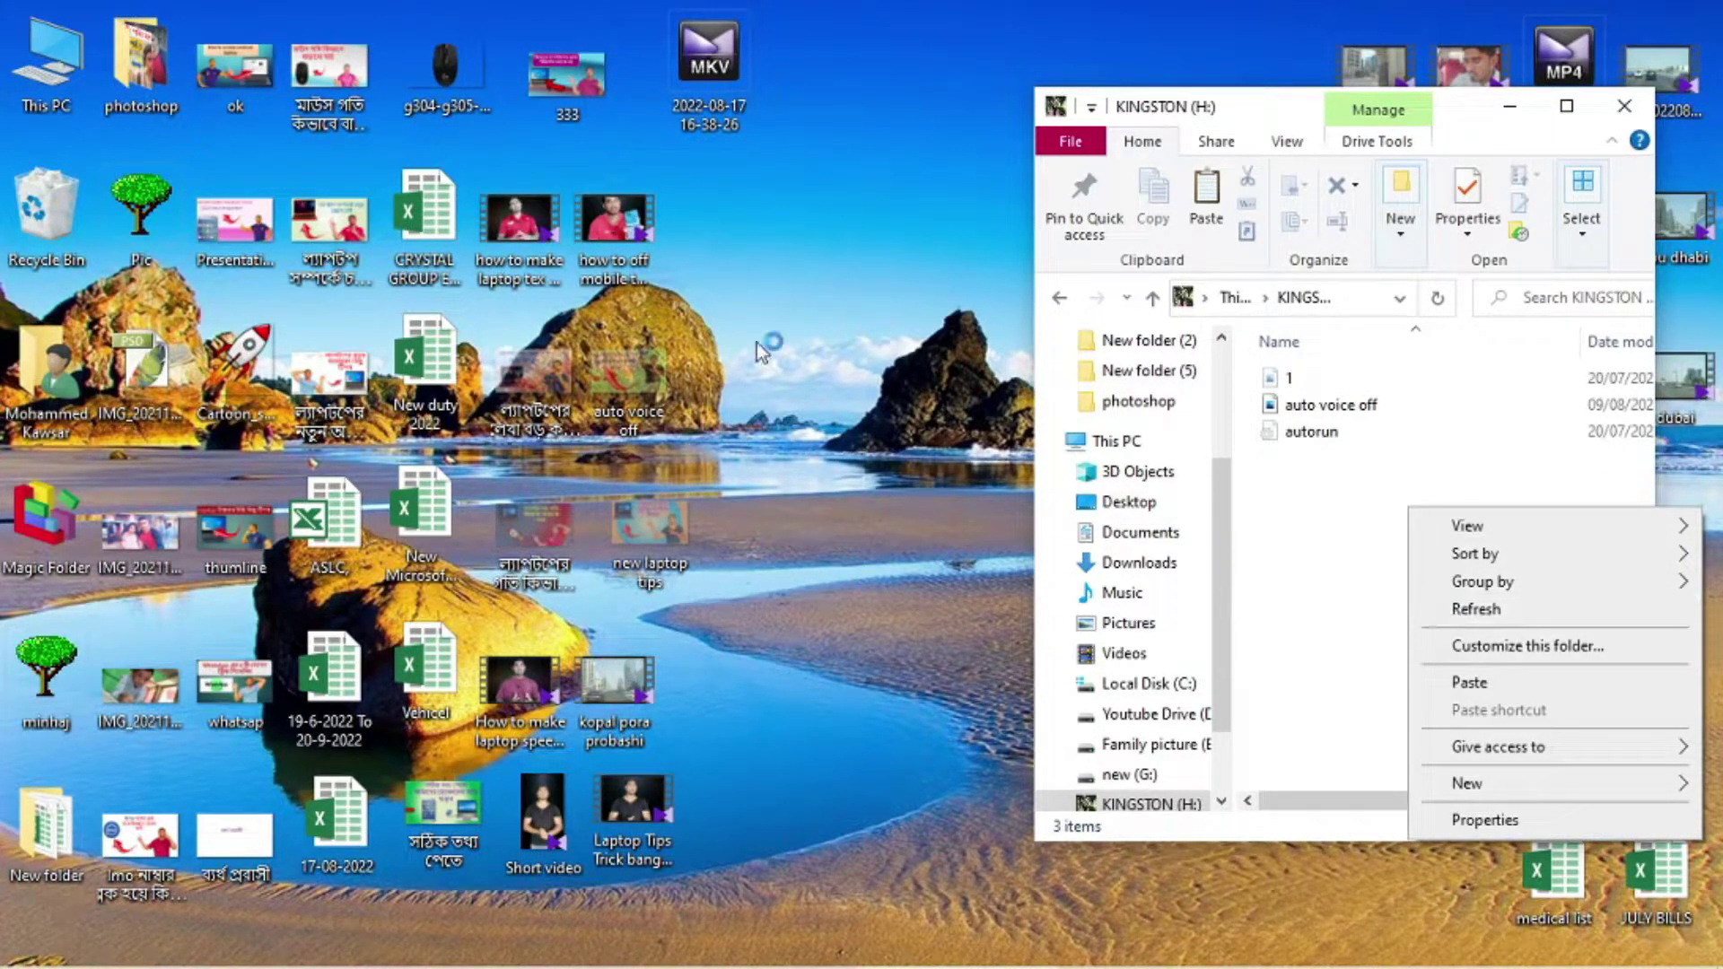
{"action": "left_click", "coordinate": [744, 267]}
{"action": "right_click", "coordinate": [744, 267]}
{"action": "left_click", "coordinate": [809, 336]}
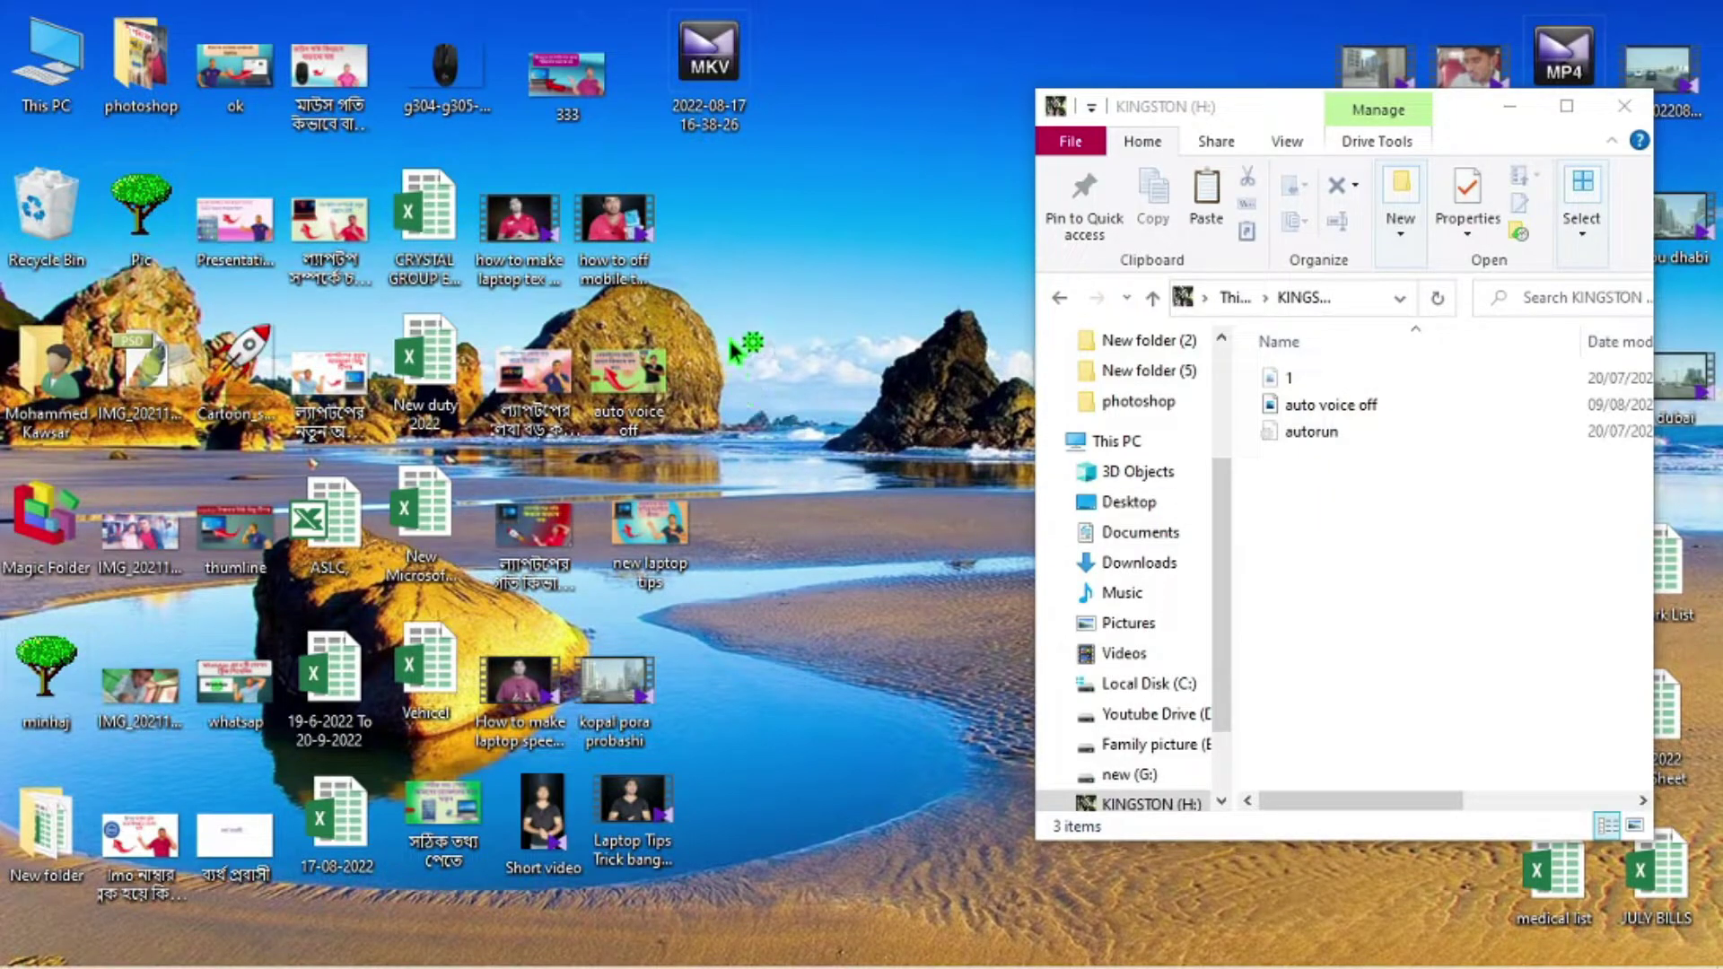
Step: Move the four images from the desktop to KINGSTON (H:) by cut and paste, cancelling the replacement of auto voice off
{"action": "left_click_drag", "start_coordinate": [730, 311], "coordinate": [492, 592]}
{"action": "right_click", "coordinate": [518, 530]}
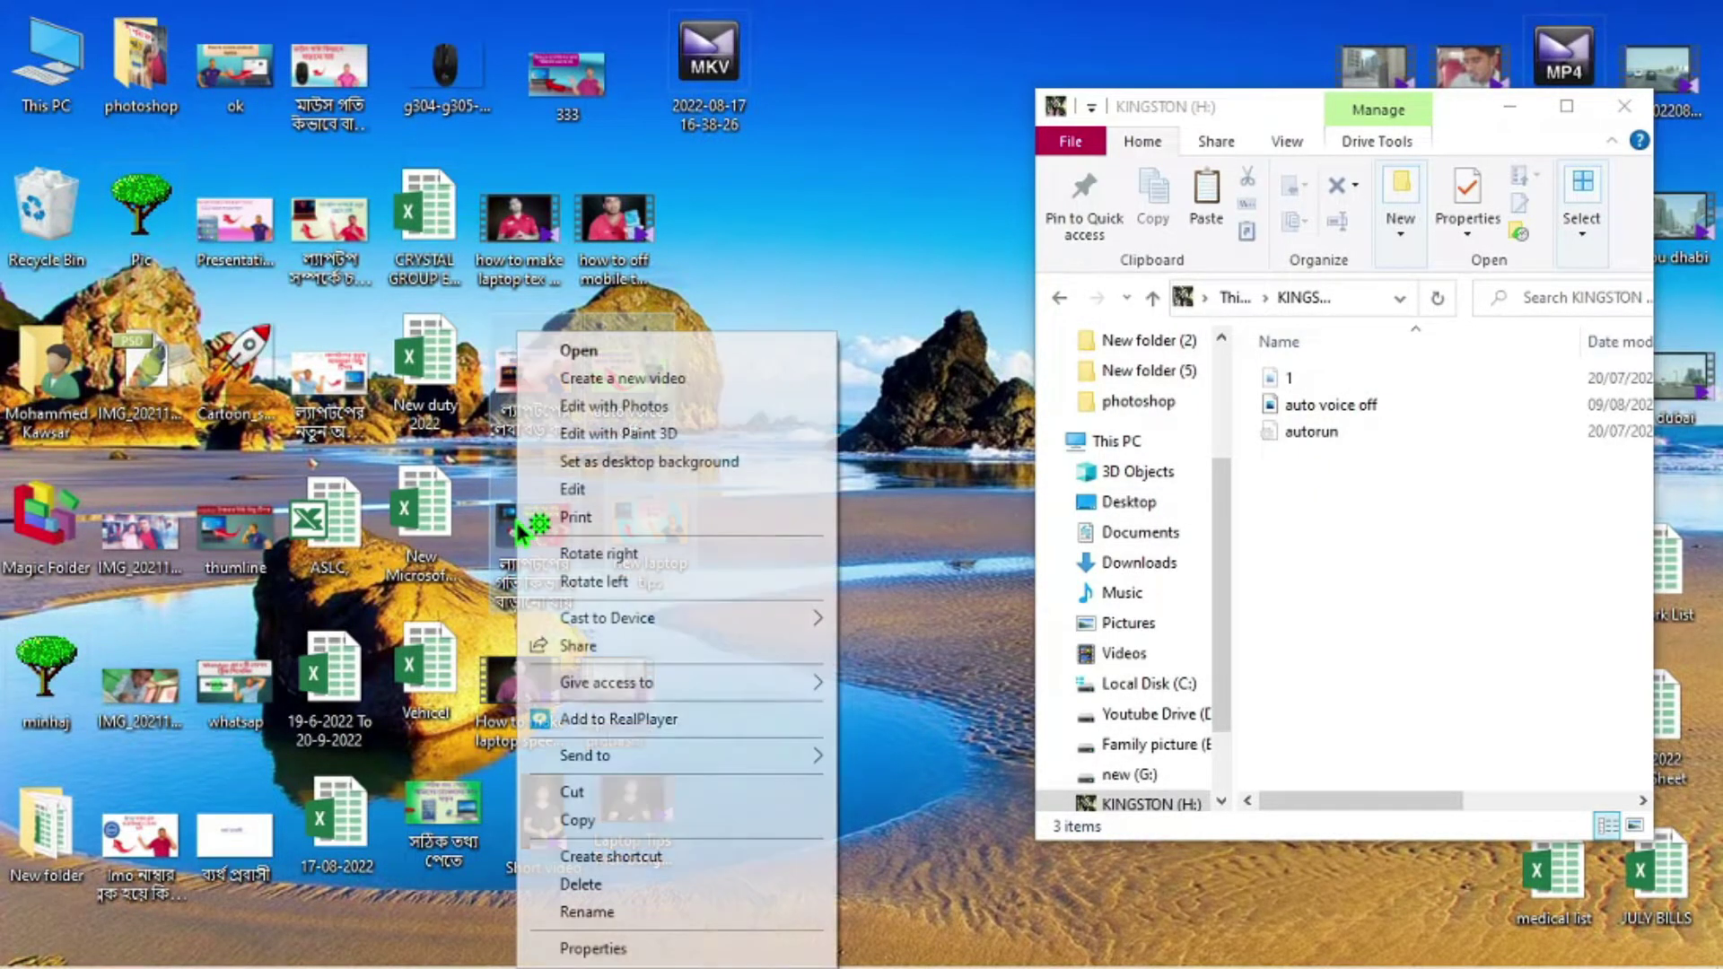
{"action": "left_click", "coordinate": [597, 818]}
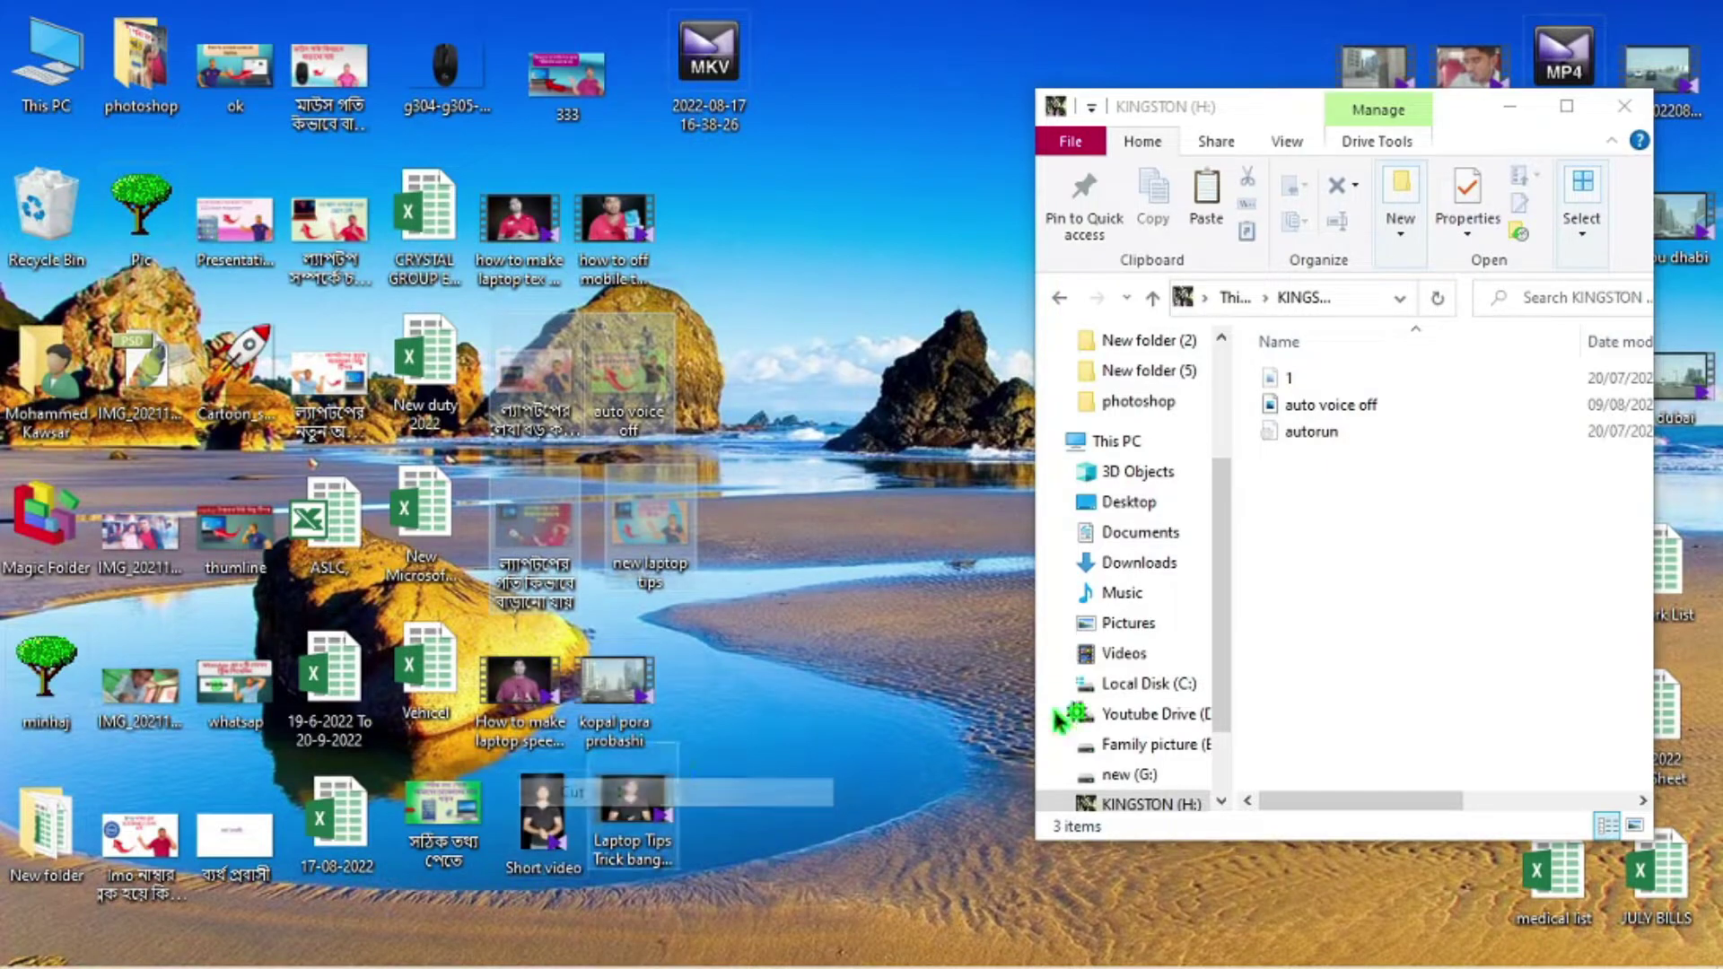
{"action": "right_click", "coordinate": [1378, 521]}
{"action": "left_click", "coordinate": [1433, 691]}
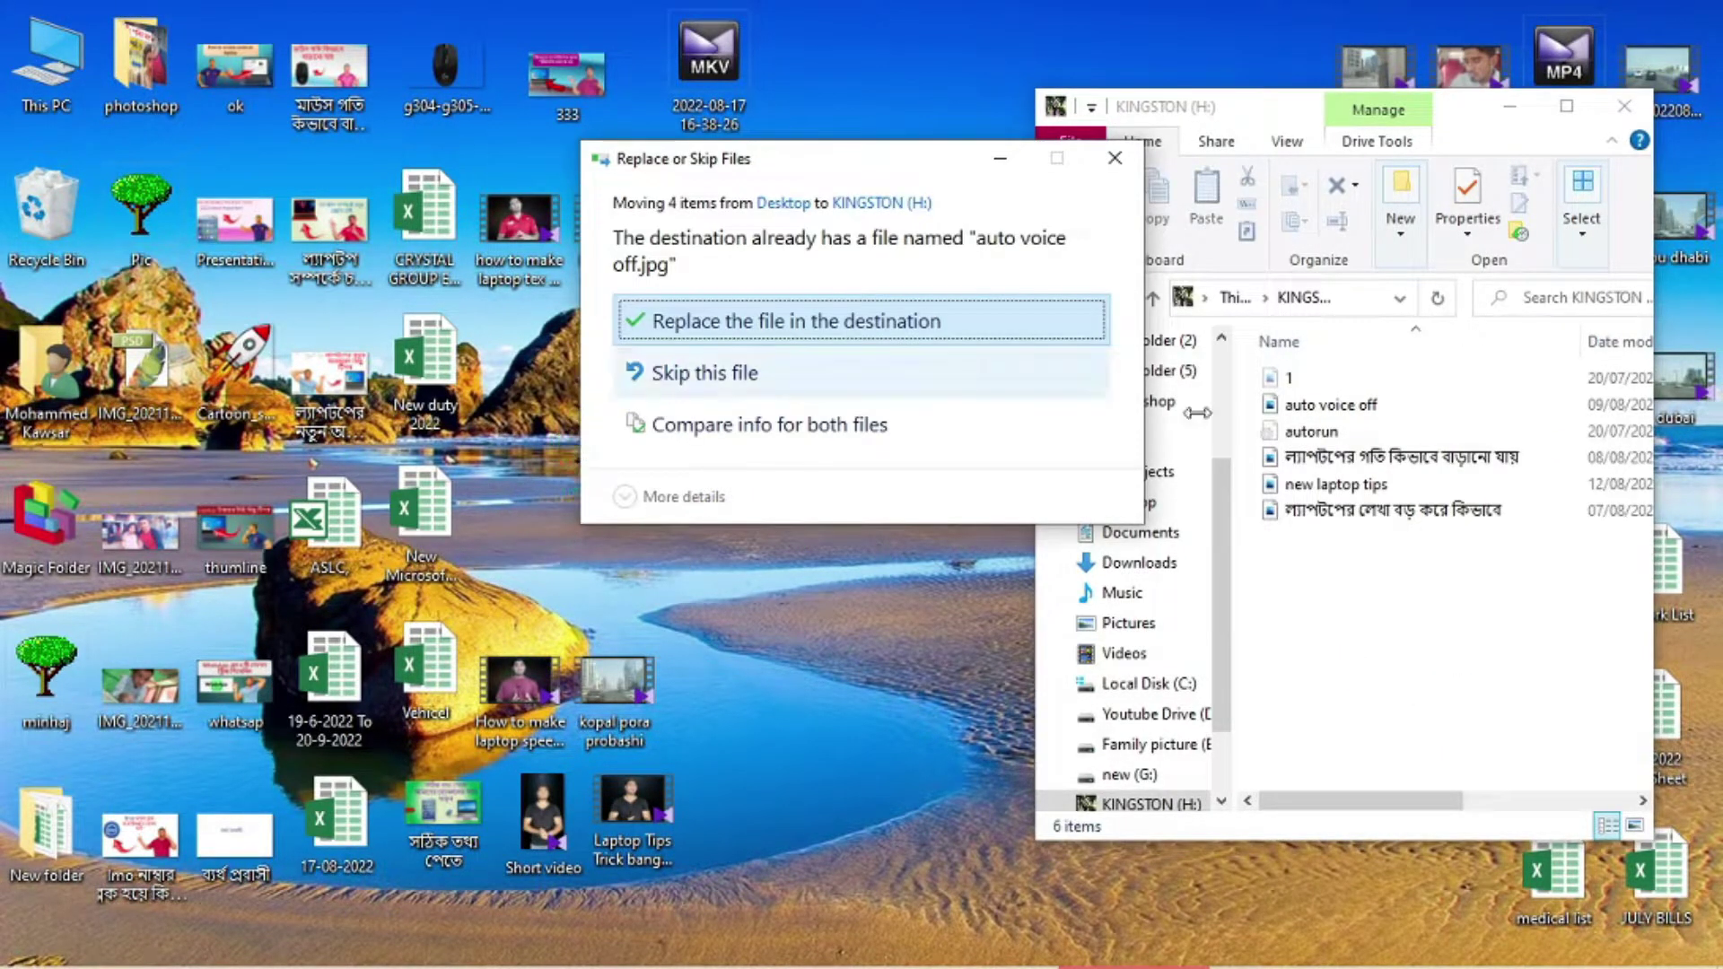
{"action": "left_click", "coordinate": [1115, 162]}
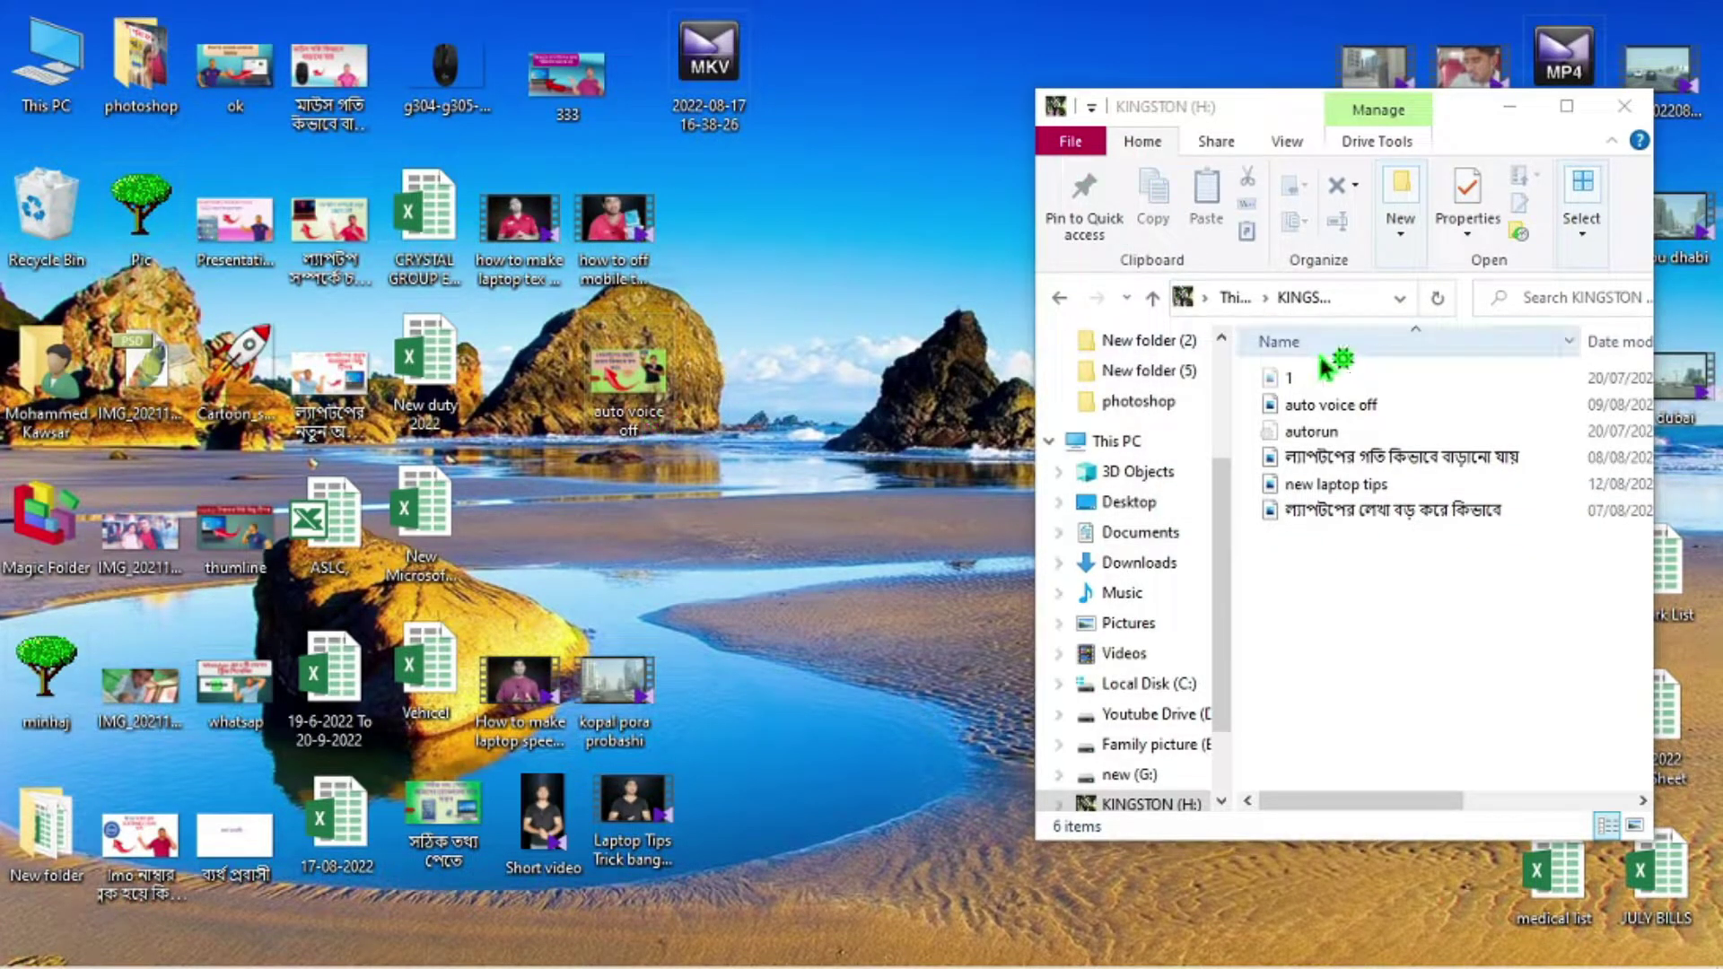
Step: Permanently delete the existing auto voice off image from the KINGSTON (H:) drive
{"action": "left_click", "coordinate": [1307, 409]}
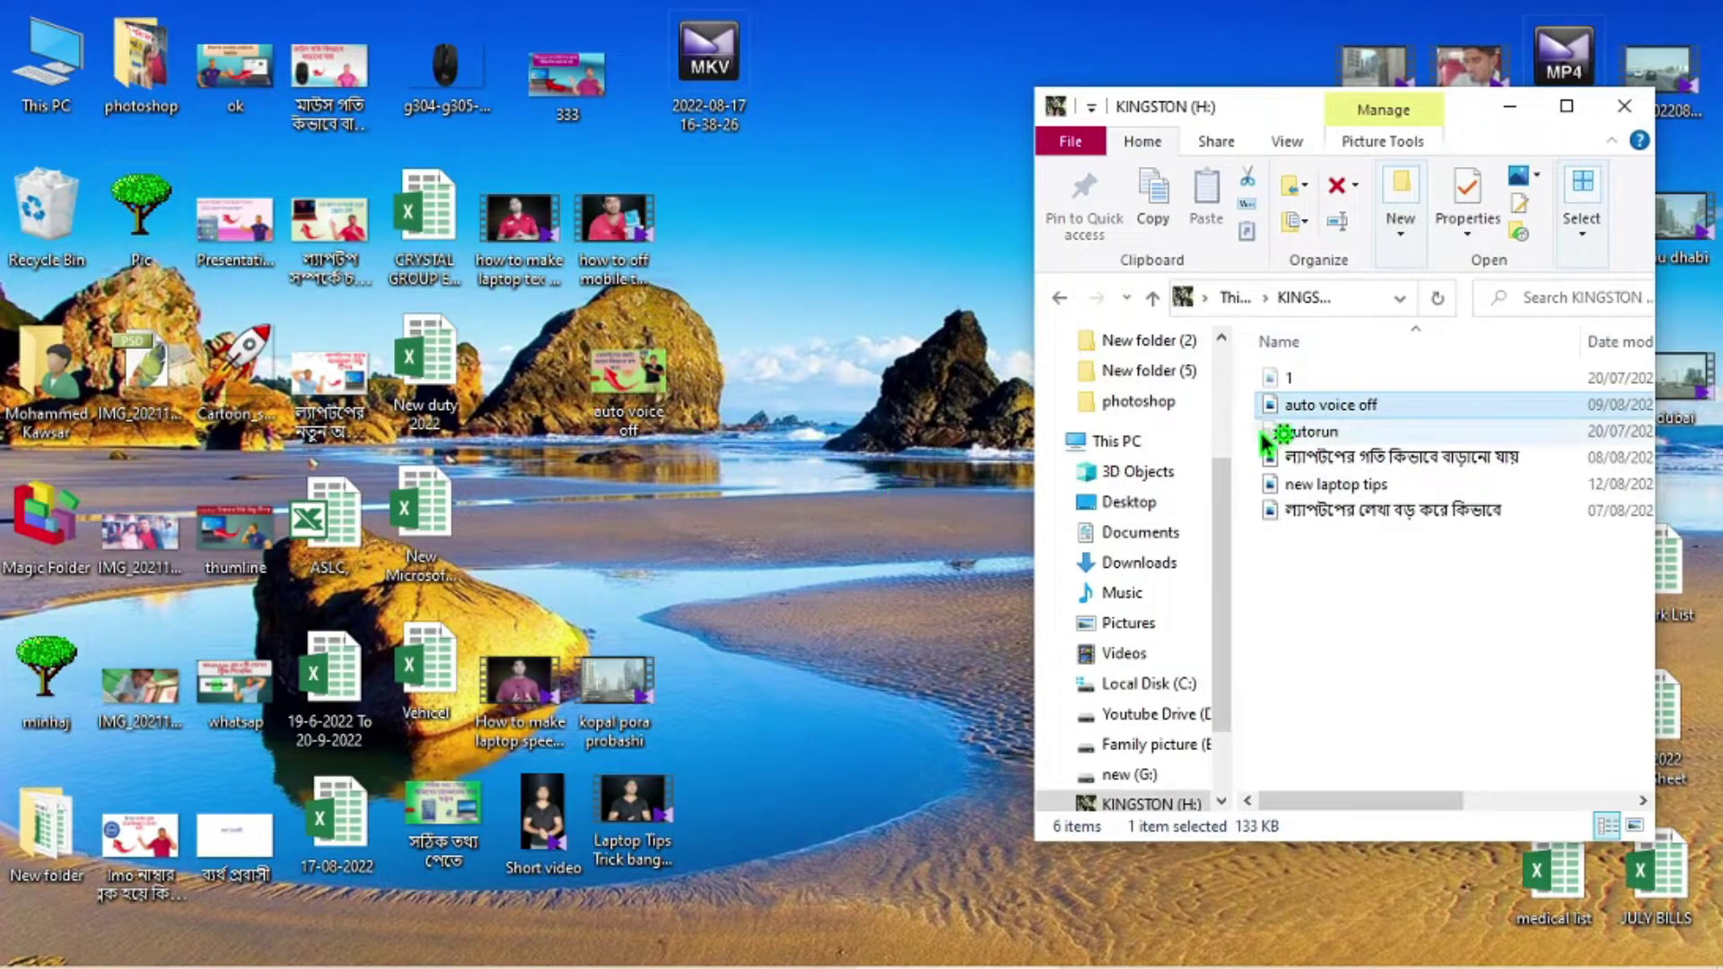
{"action": "key", "text": "Delete"}
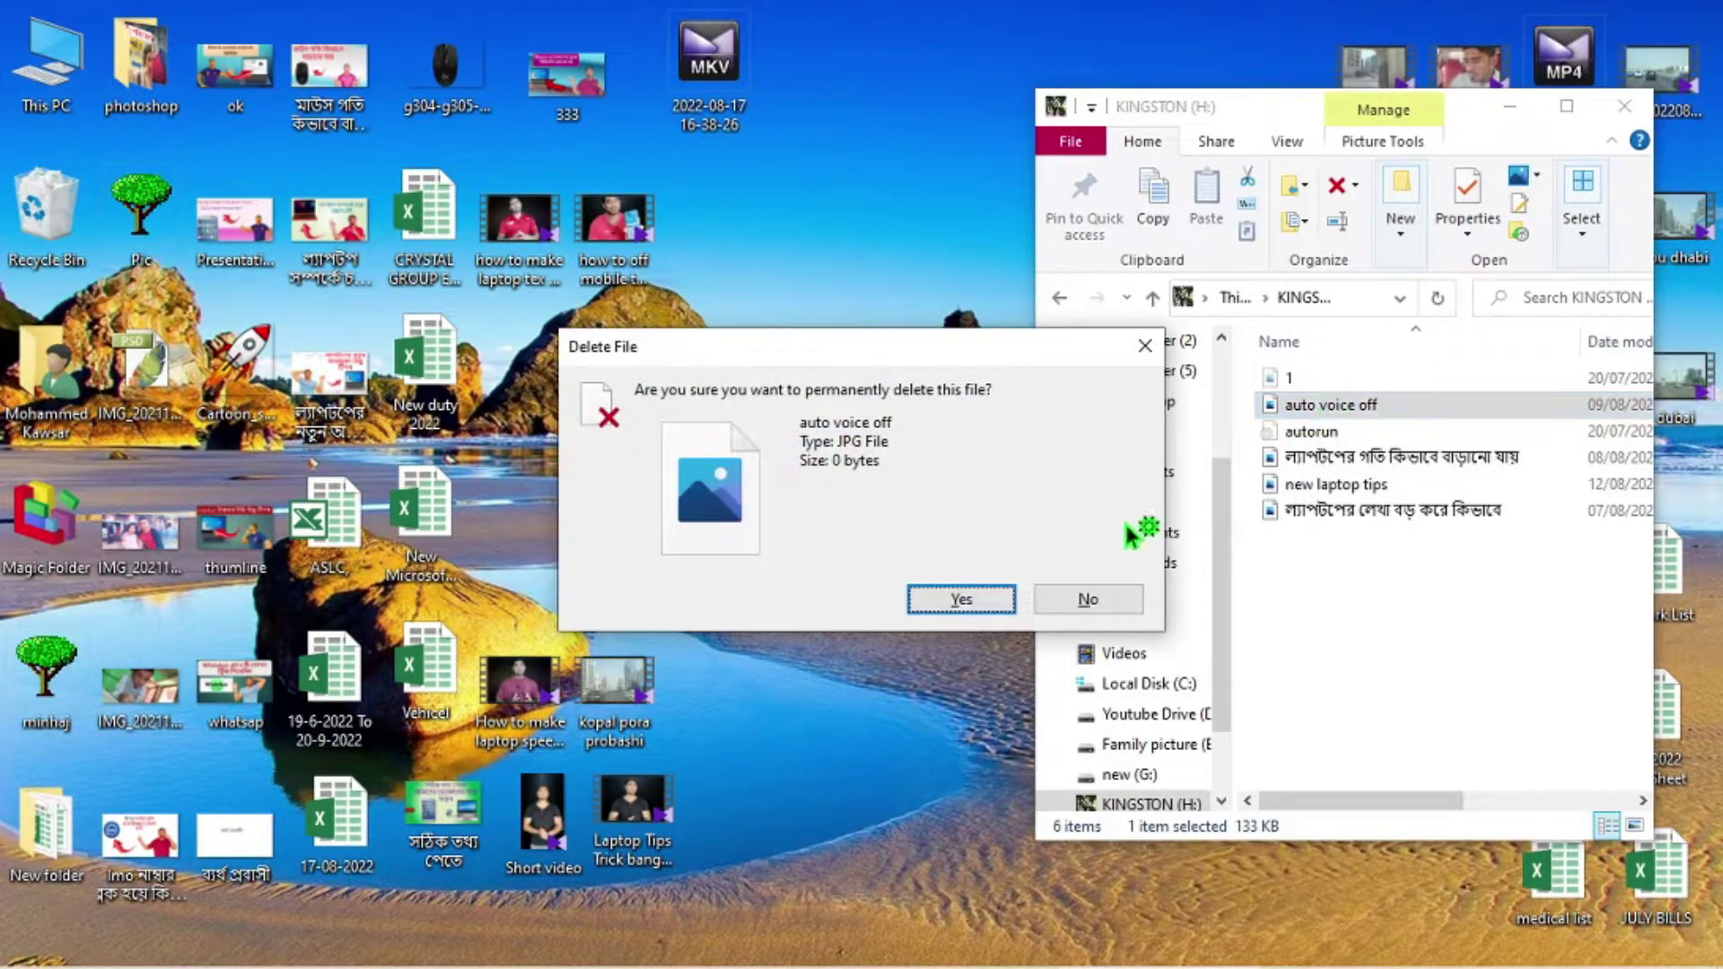
{"action": "left_click", "coordinate": [996, 599]}
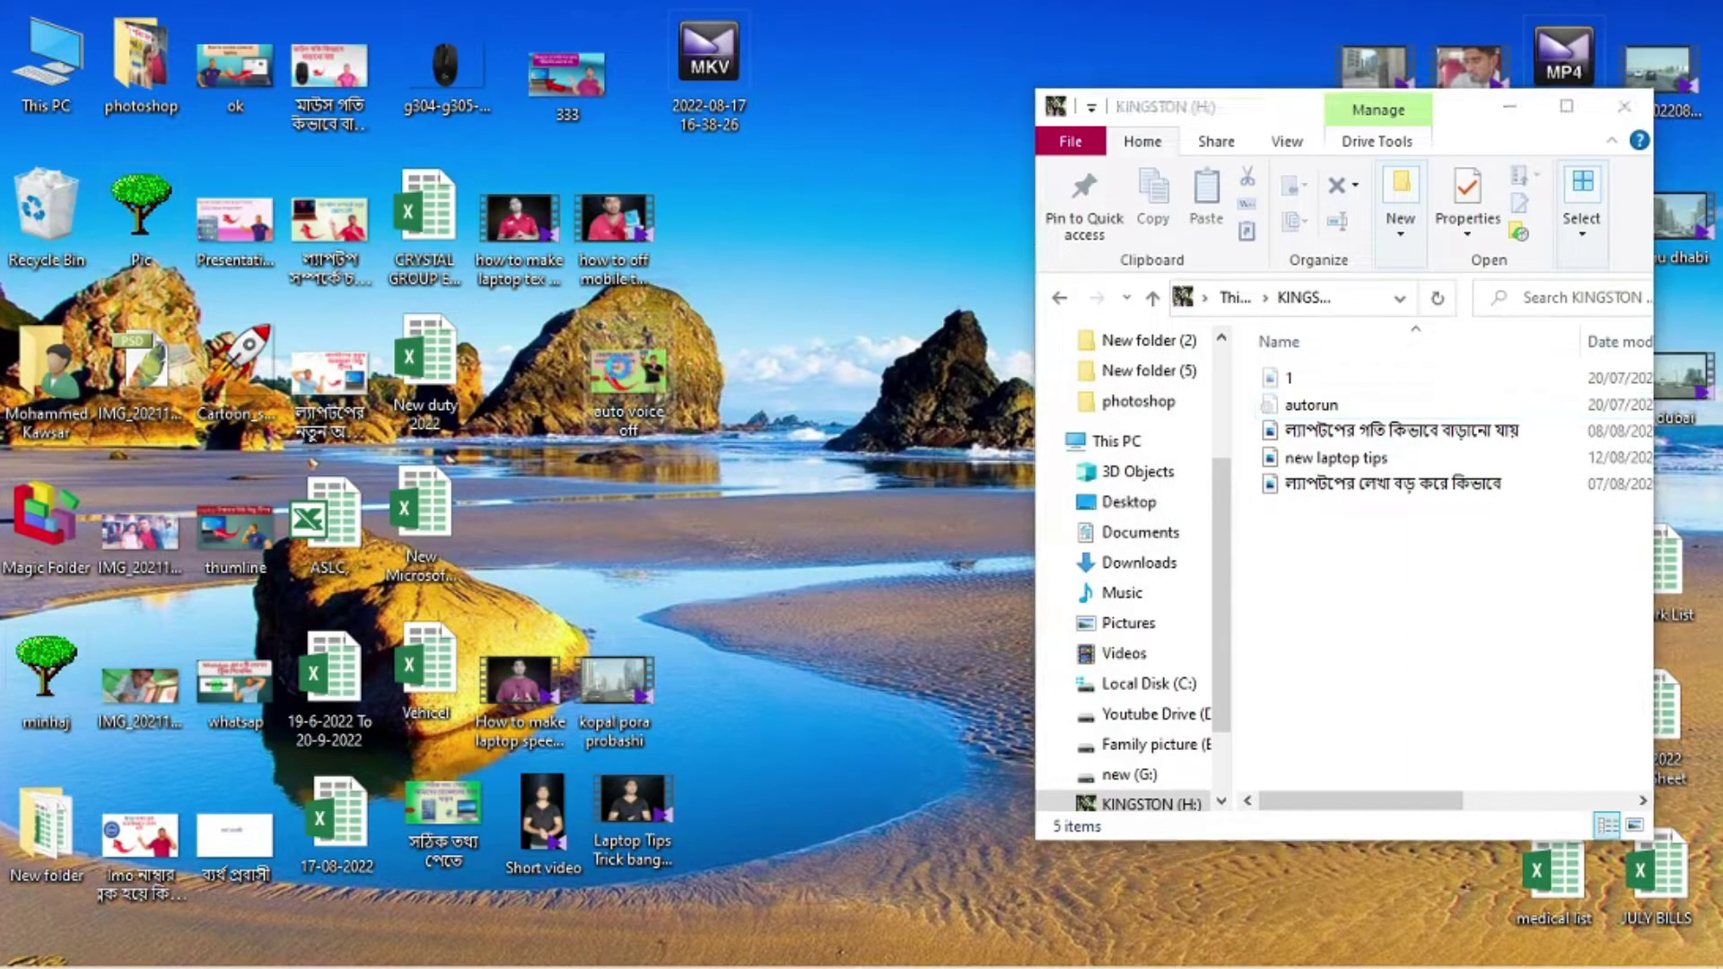
Step: Move the auto voice off image from the desktop to the KINGSTON (H:) drive by cut and paste
{"action": "right_click", "coordinate": [626, 379]}
{"action": "left_click", "coordinate": [665, 801]}
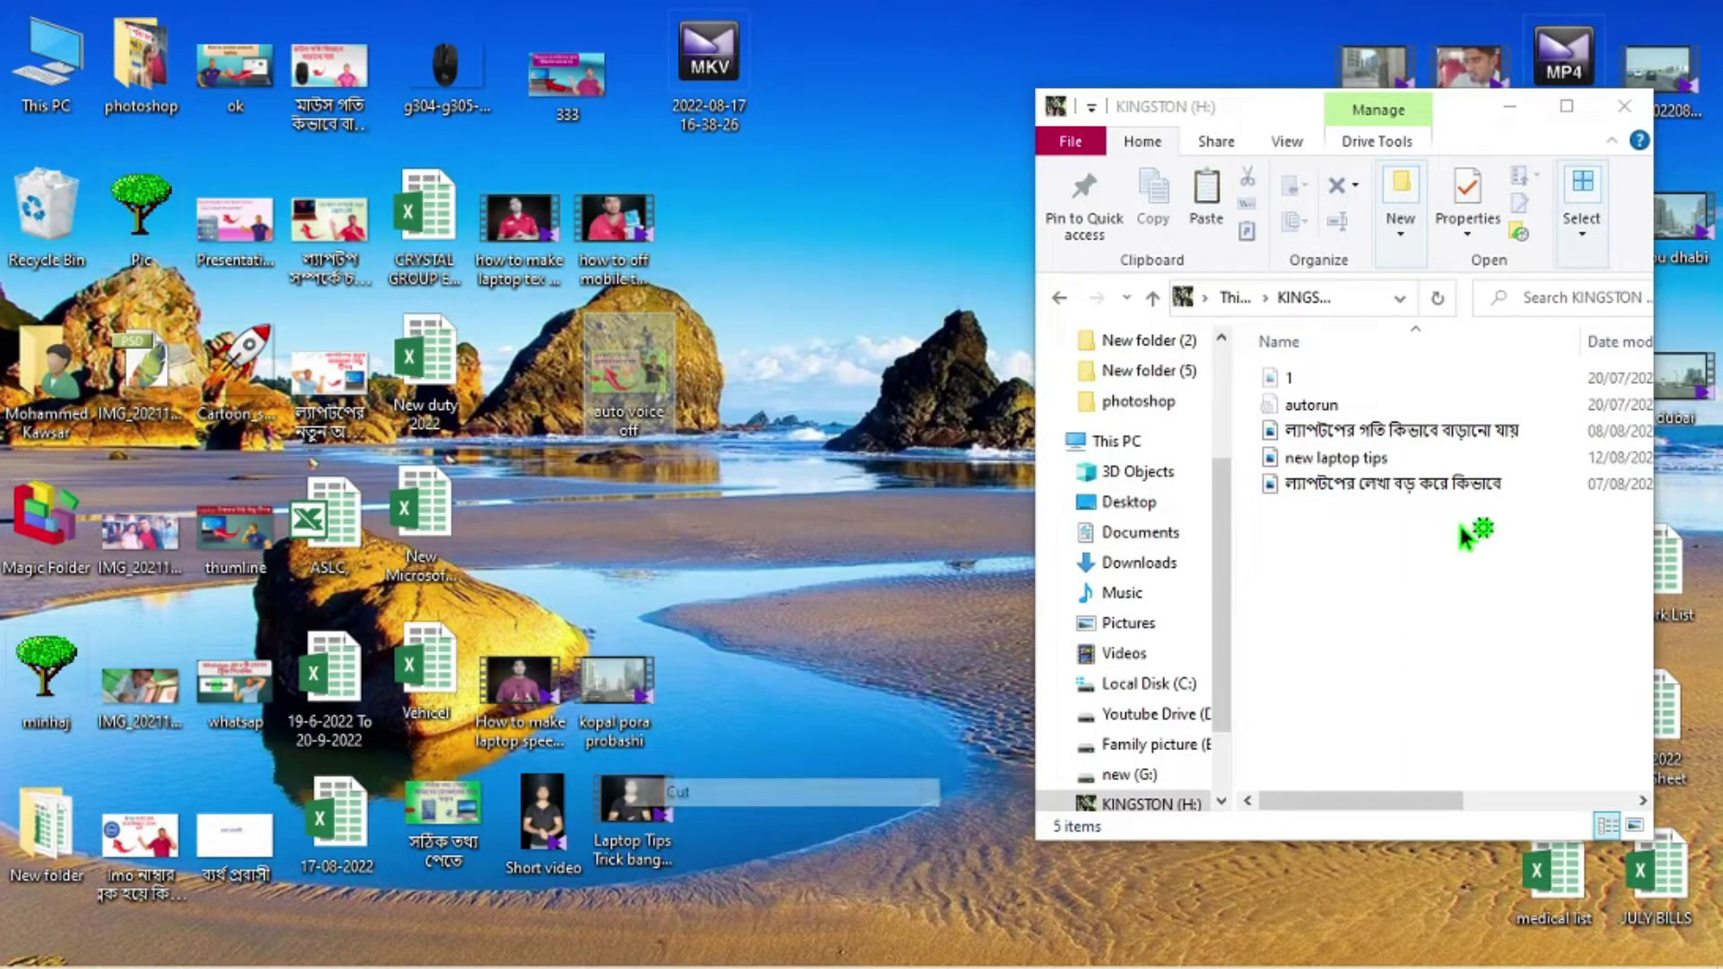
{"action": "right_click", "coordinate": [1316, 557]}
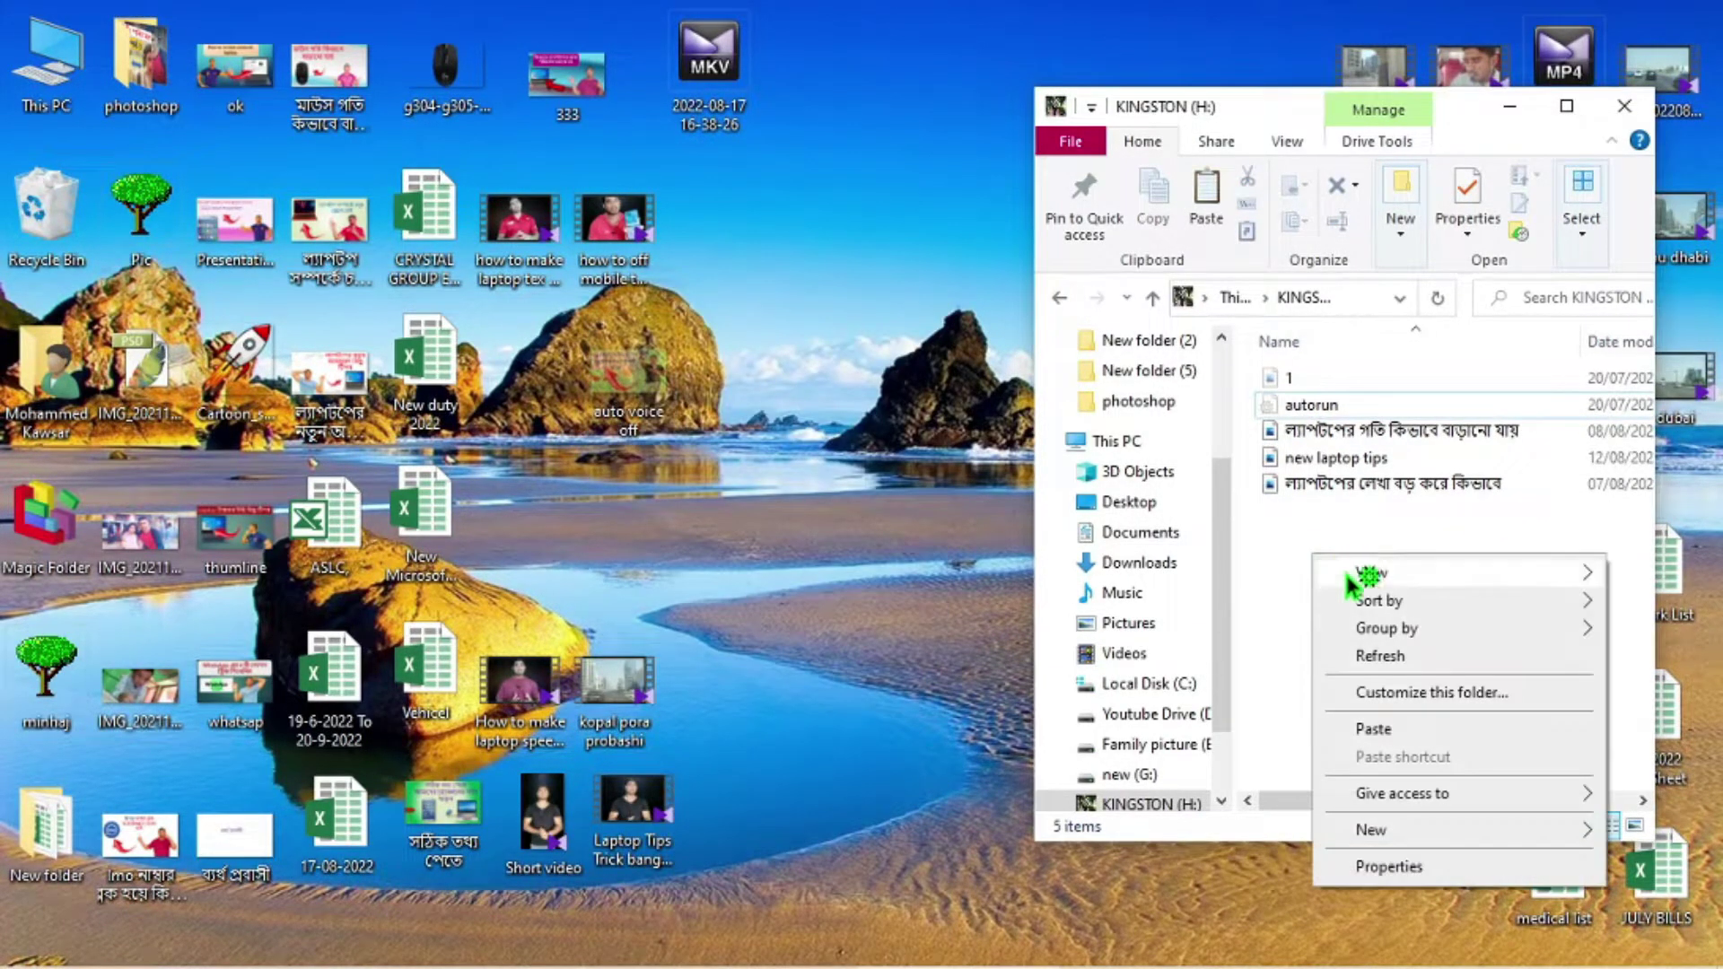
{"action": "left_click", "coordinate": [1401, 728]}
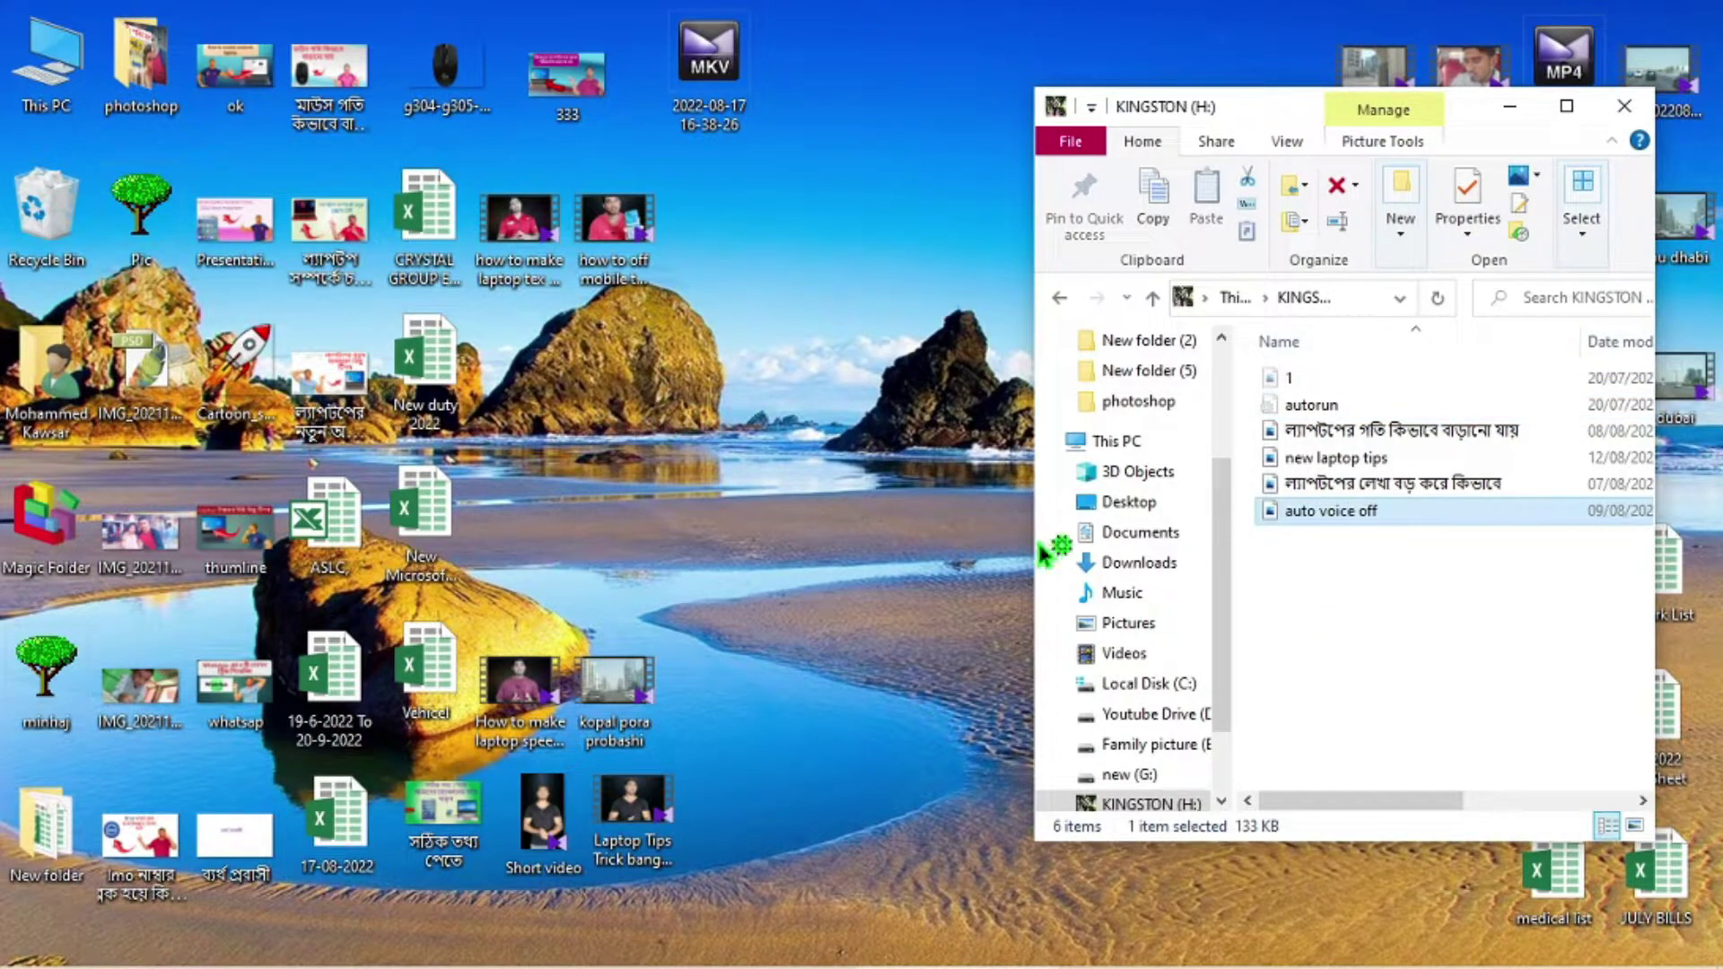
Step: Refresh the file list of the KINGSTON (H:) drive and move its window closer to the desktop icons
{"action": "right_click", "coordinate": [1294, 639]}
{"action": "left_click", "coordinate": [1366, 393]}
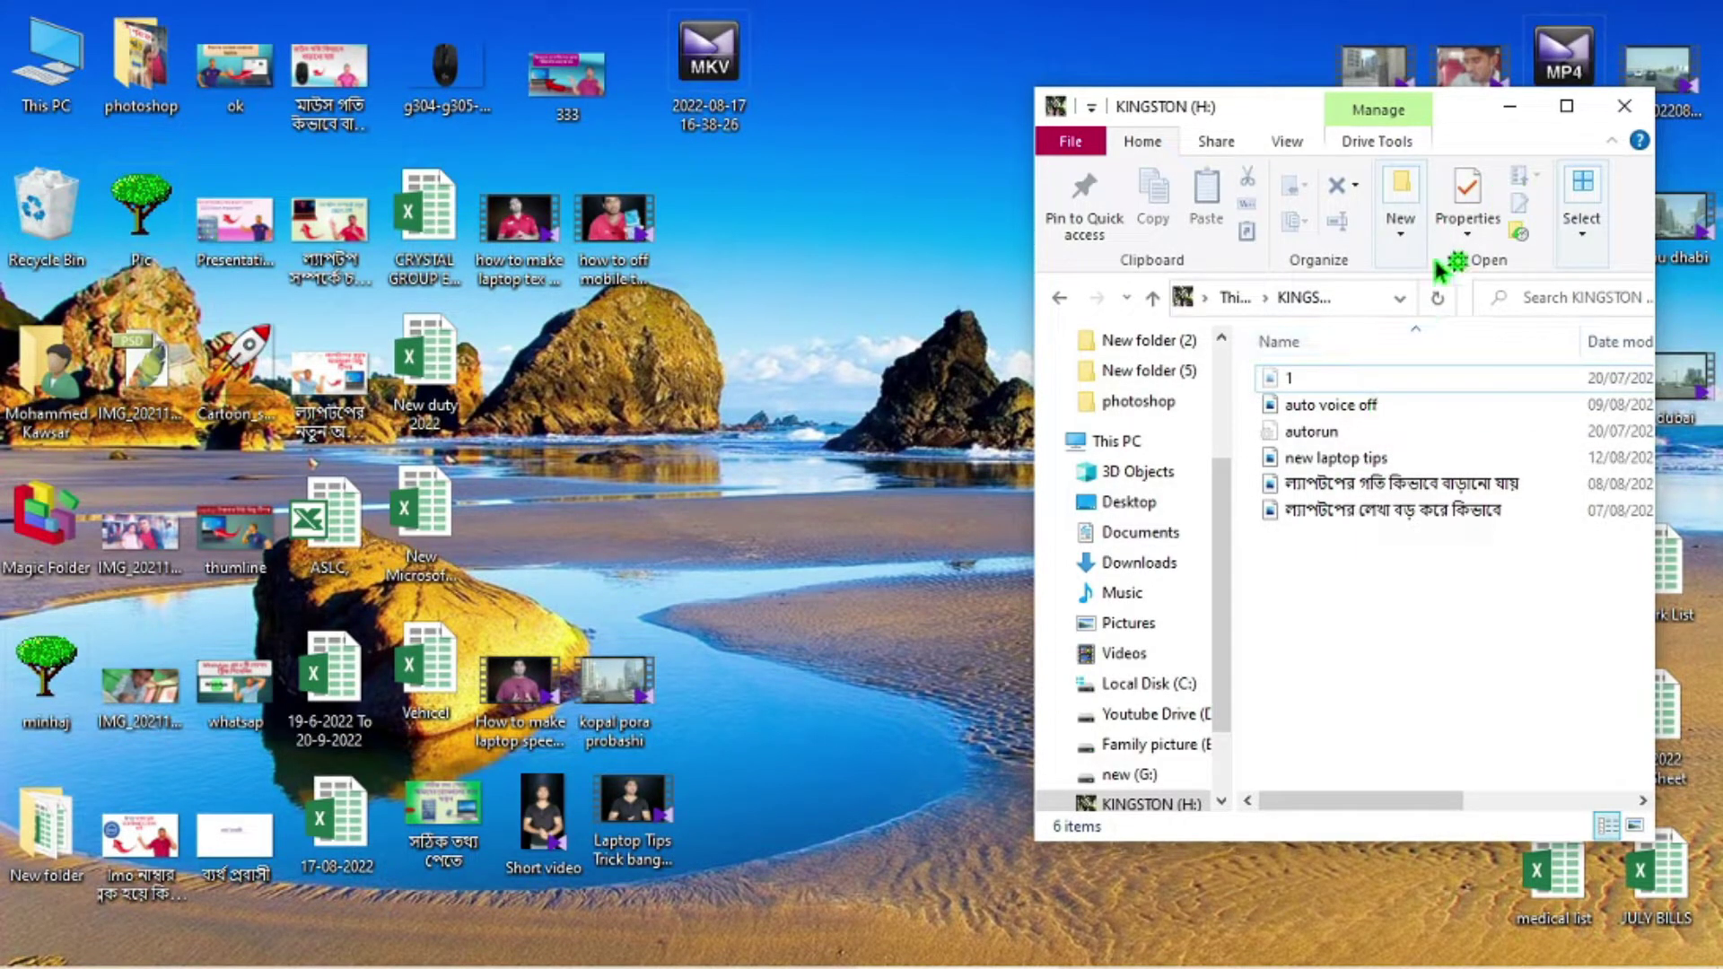
{"action": "left_click_drag", "start_coordinate": [1250, 111], "coordinate": [1149, 74]}
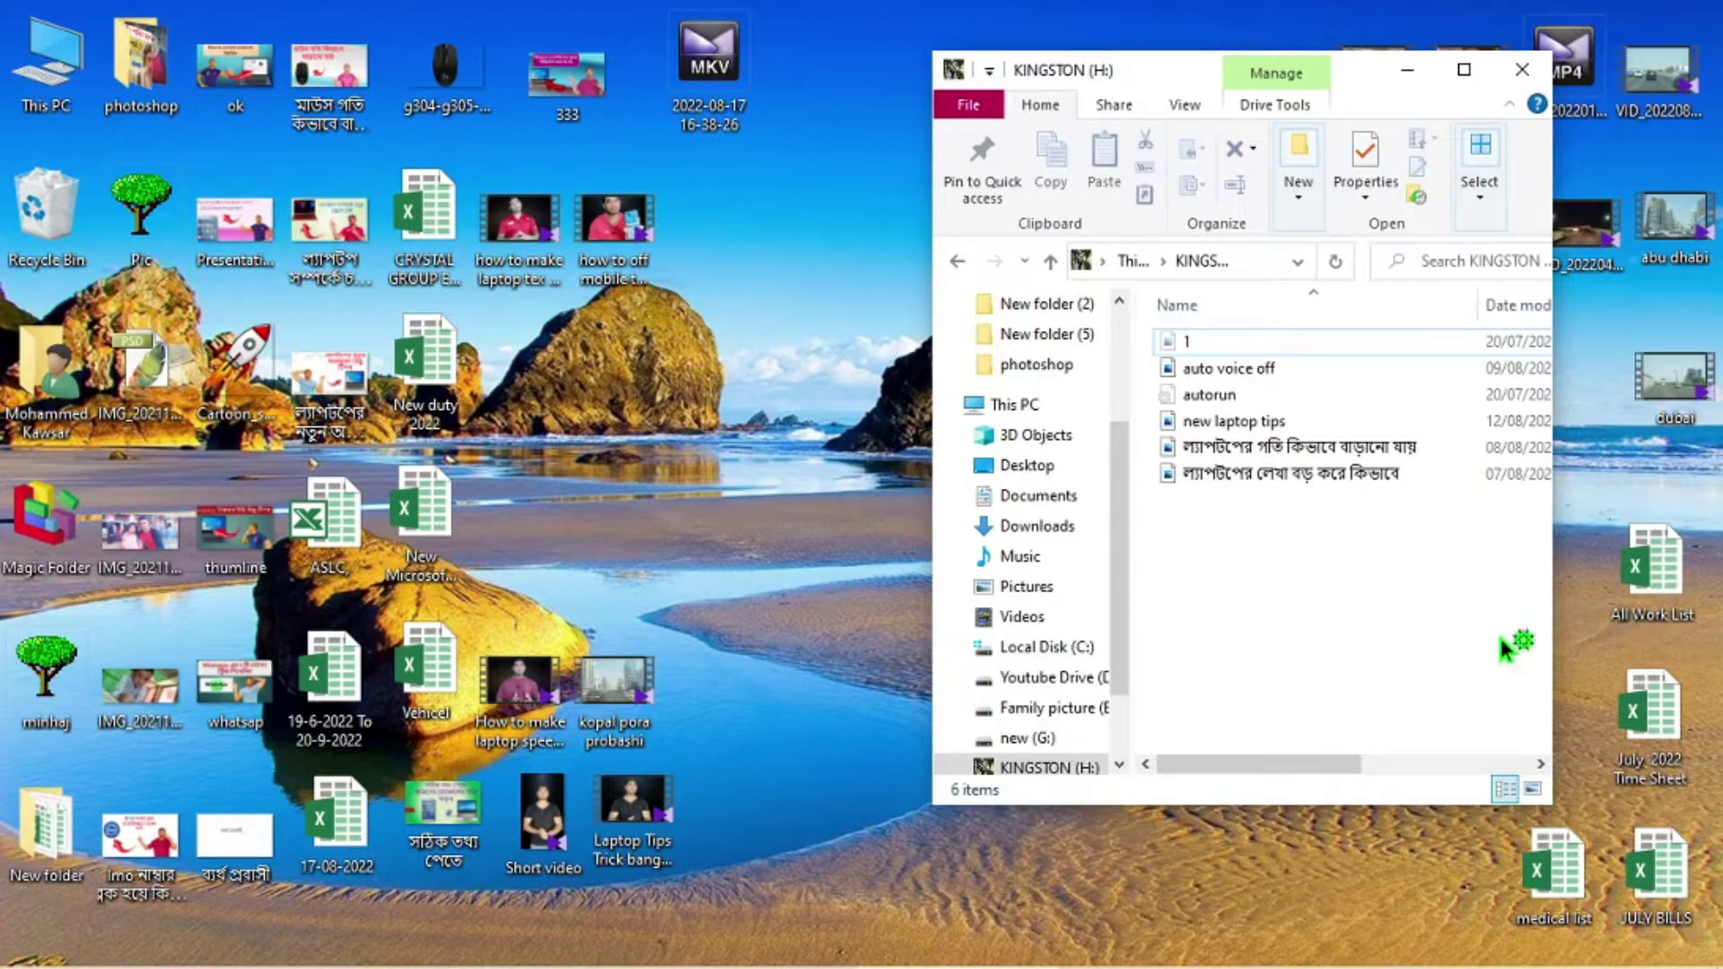
Step: Show the files on KINGSTON (H:) as large thumbnails, view them in a maximized window and restore the window size
{"action": "left_click", "coordinate": [1509, 795]}
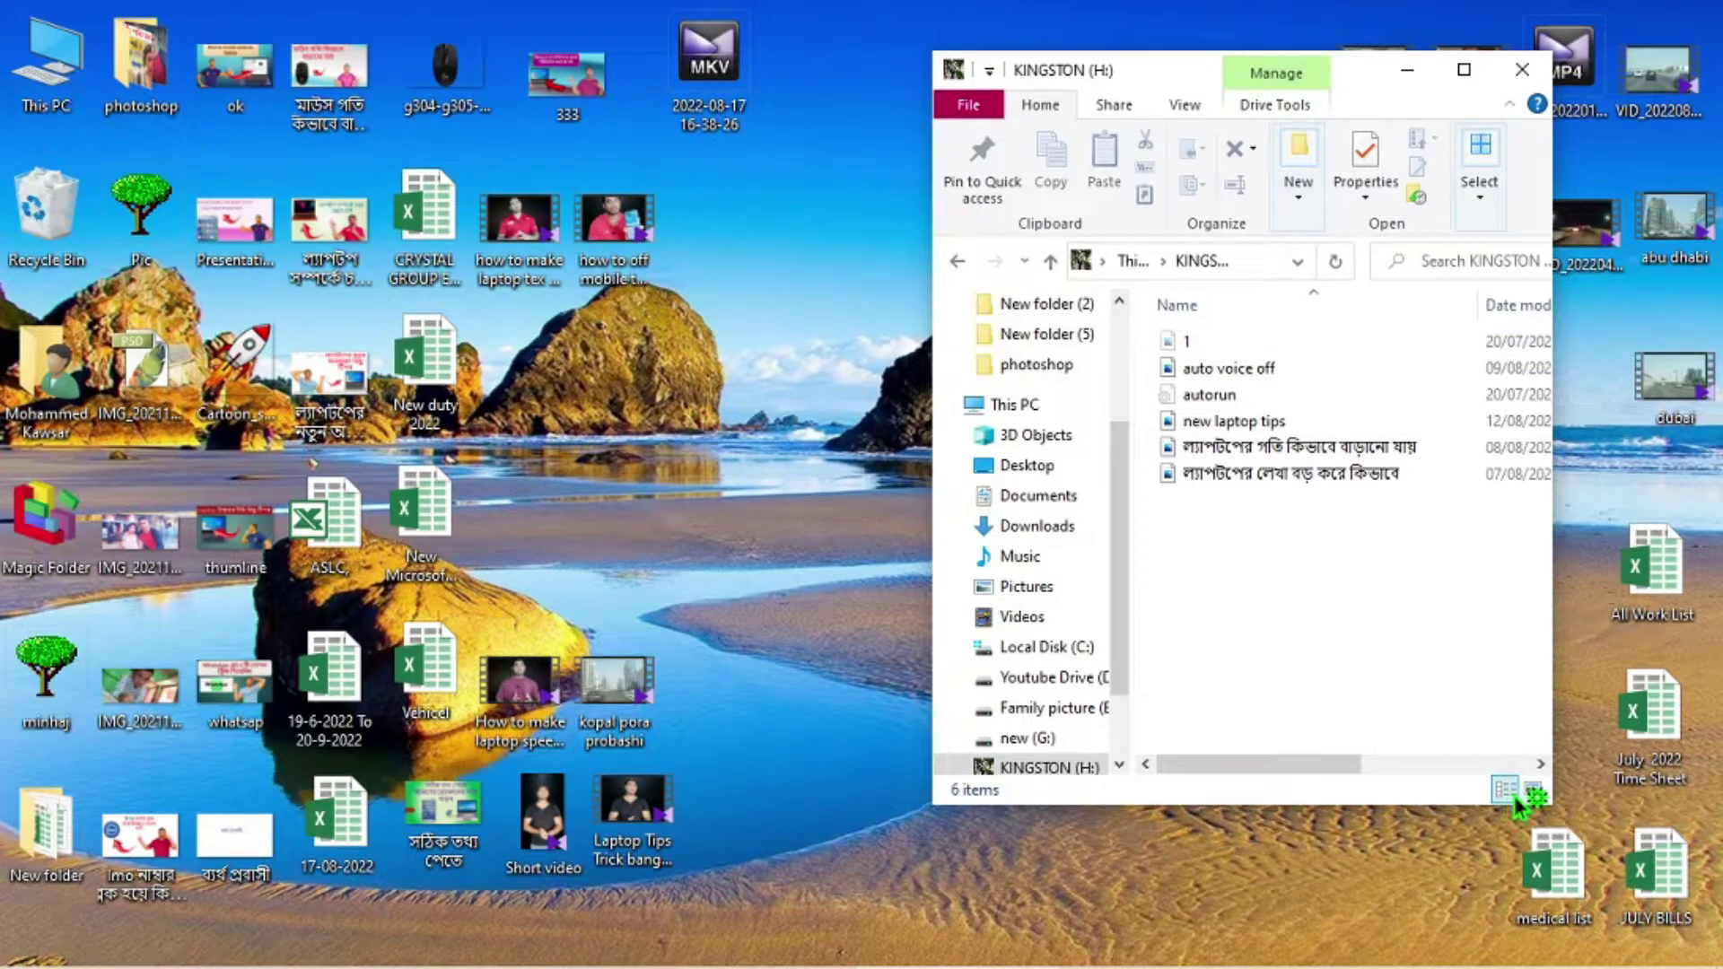
{"action": "left_click", "coordinate": [1533, 791]}
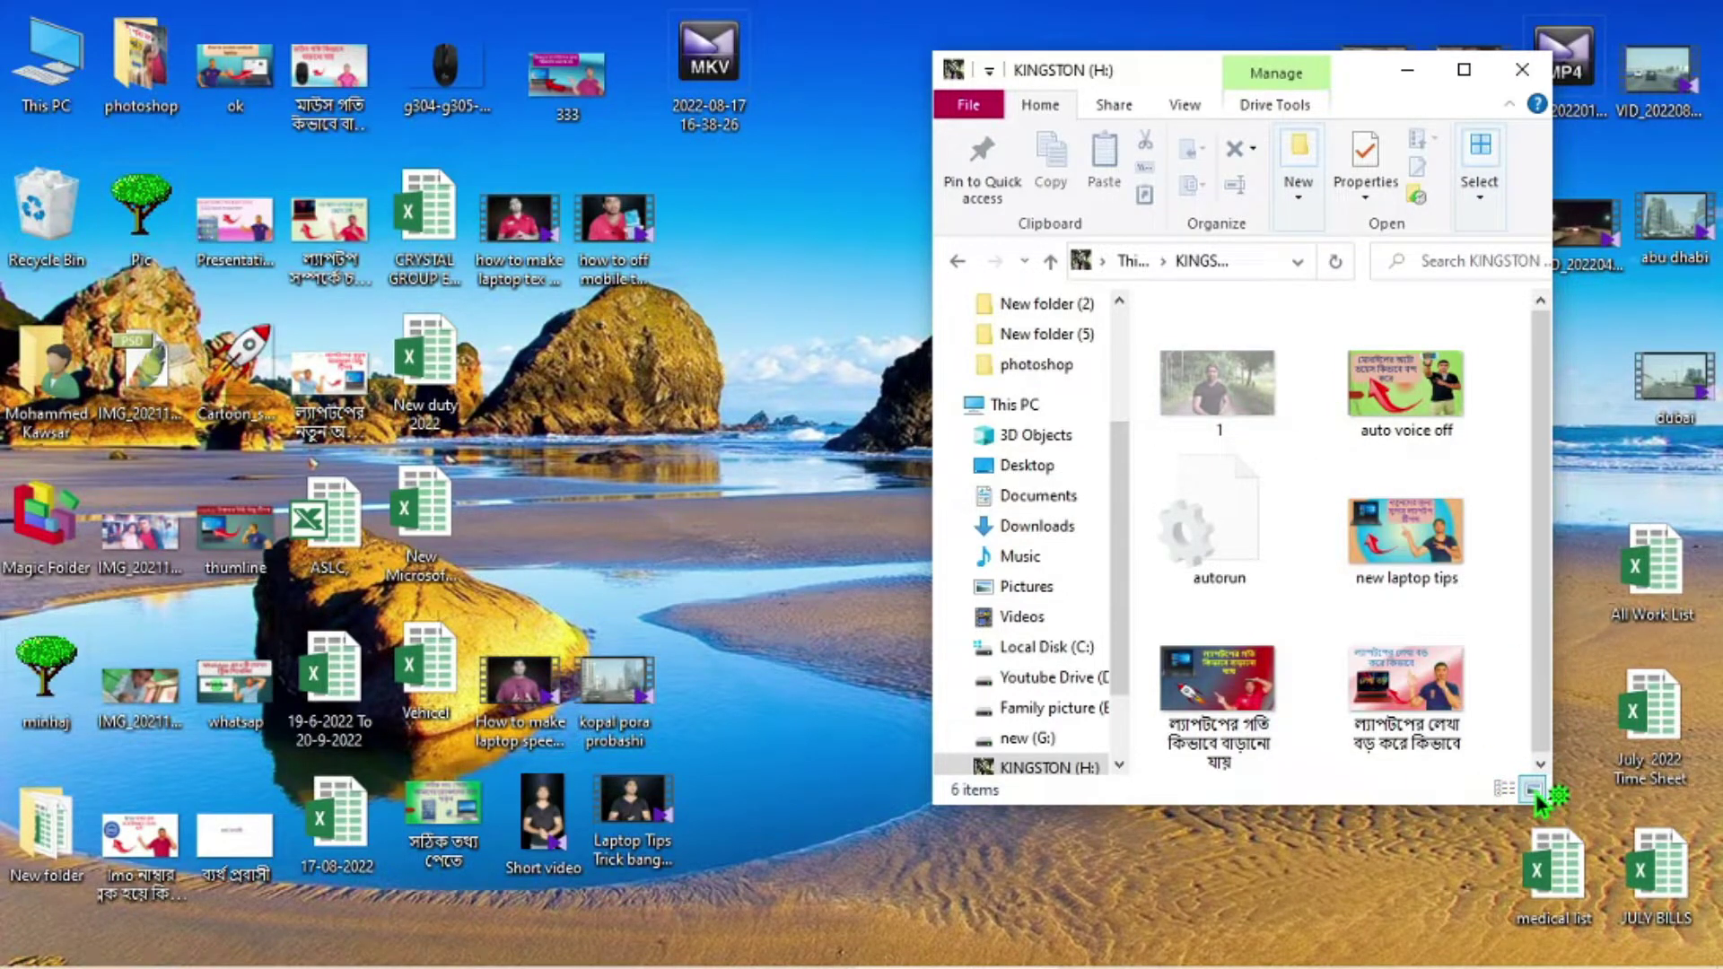
{"action": "left_click", "coordinate": [1506, 792]}
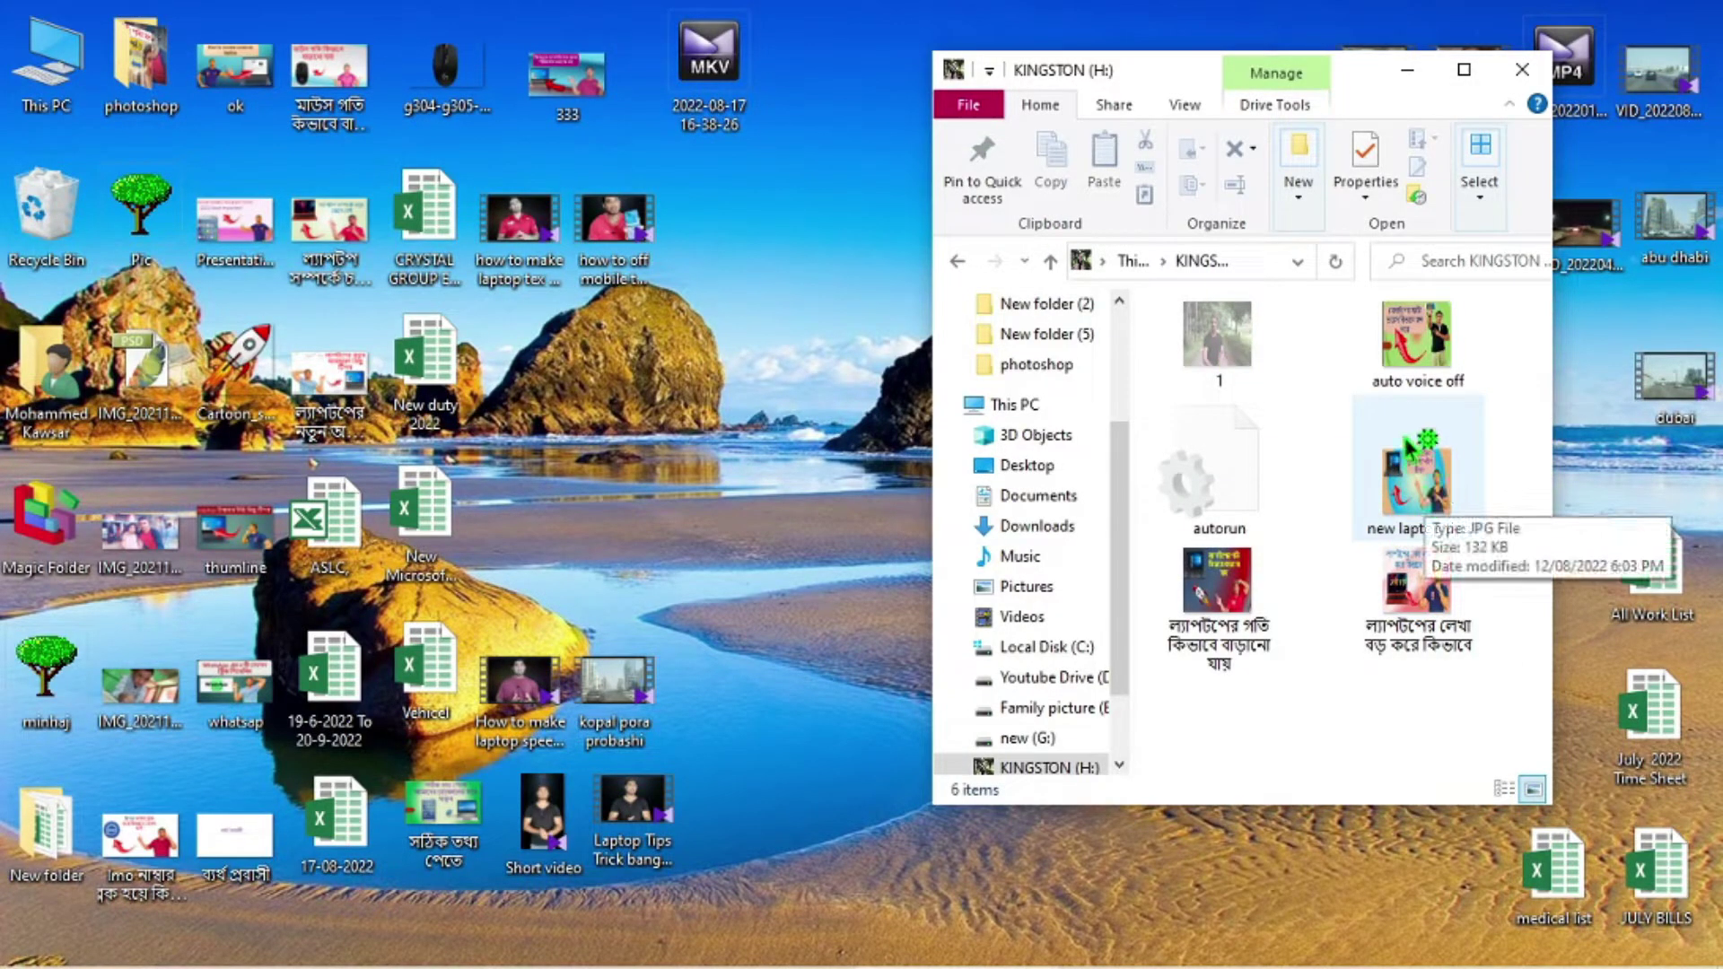
{"action": "left_click", "coordinate": [1463, 69]}
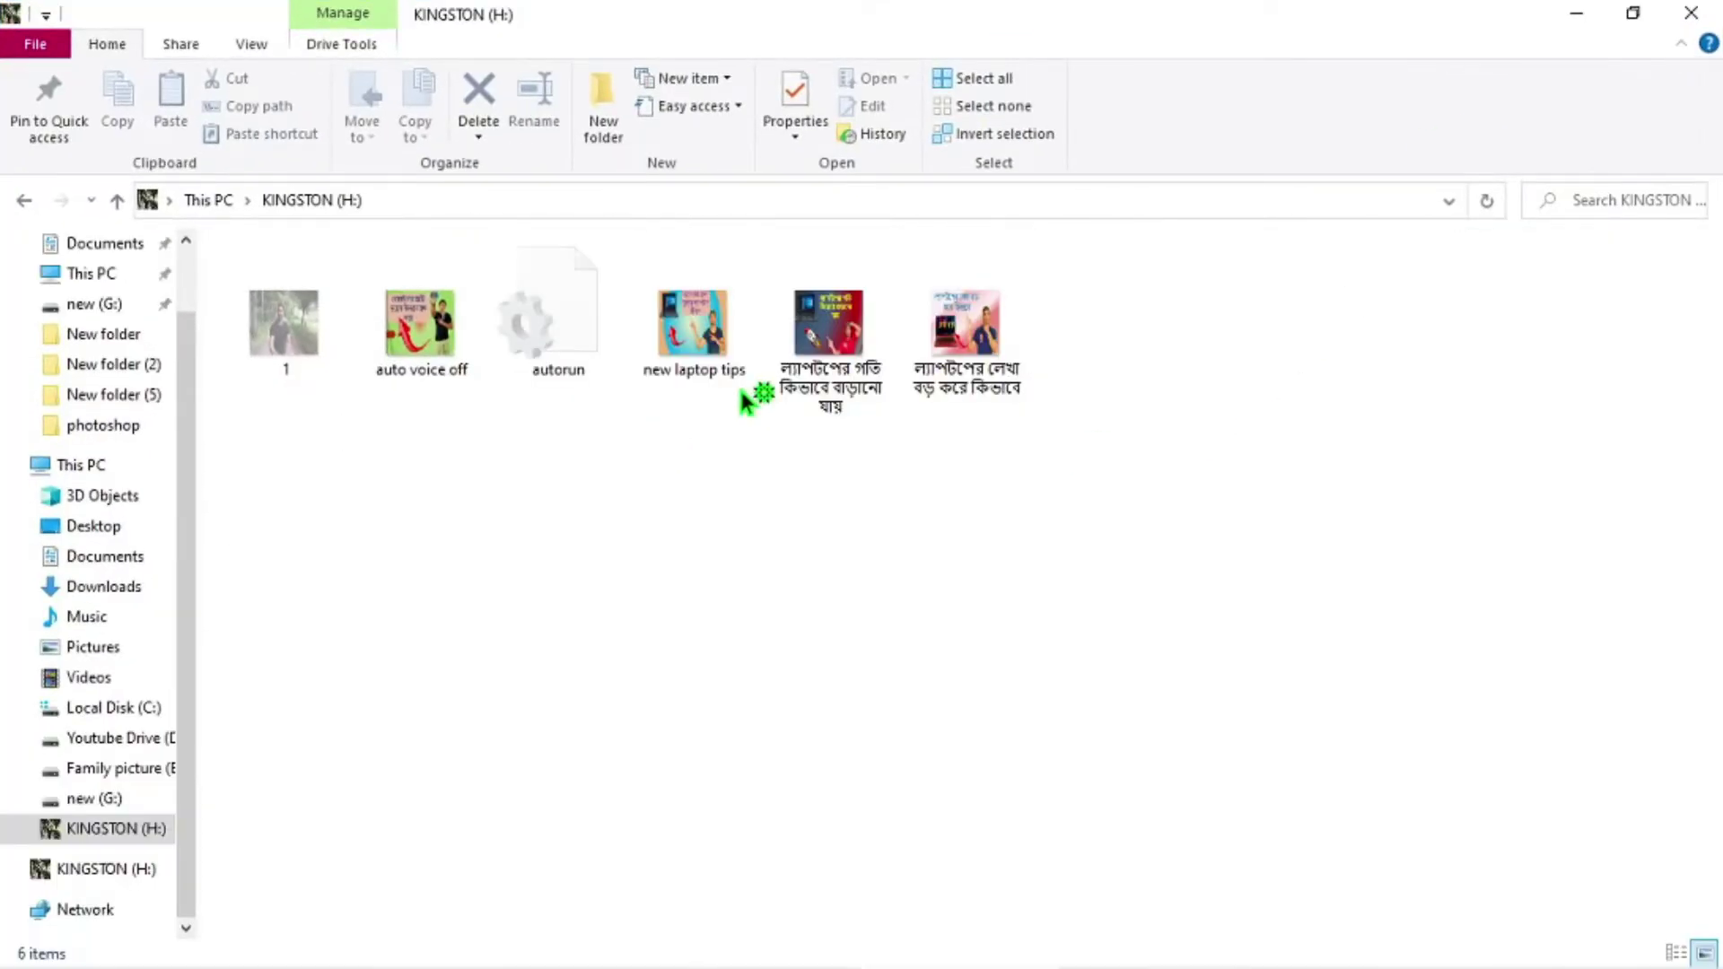
{"action": "left_click", "coordinate": [1653, 18]}
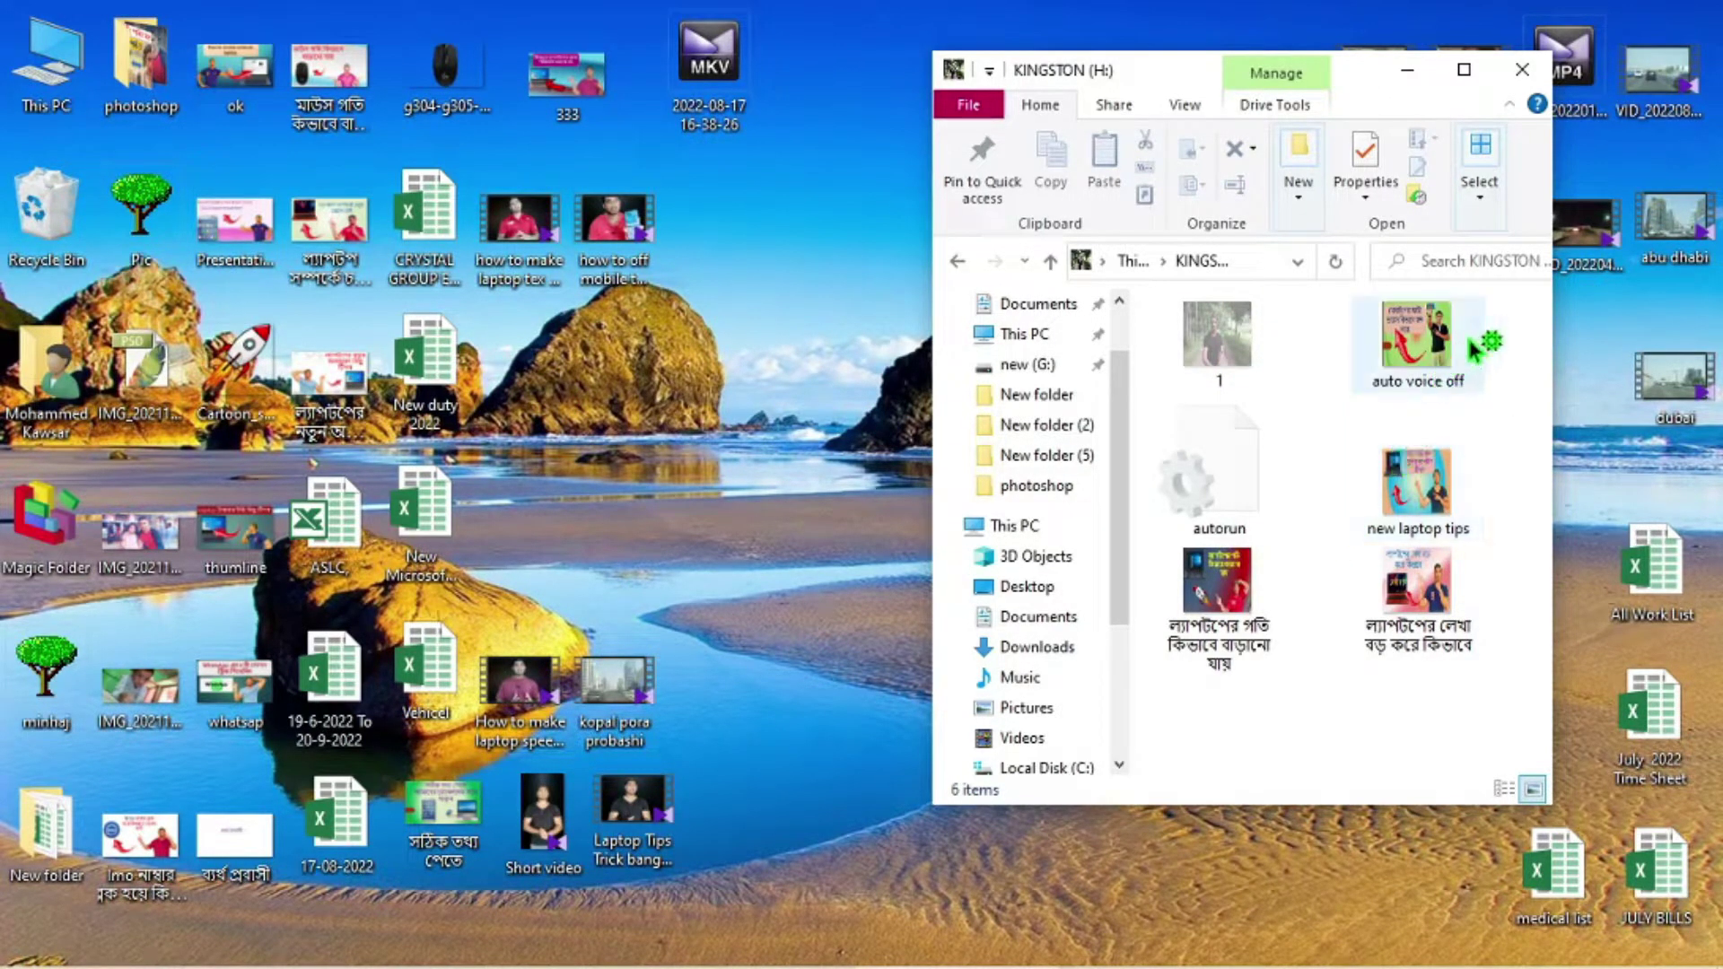
Step: Move auto voice off, new laptop tips and ল্যাপটপের লেখা বড় করে কিভাবে from KINGSTON (H:) to the desktop by cut and paste
{"action": "left_click_drag", "start_coordinate": [1517, 309], "coordinate": [1359, 663]}
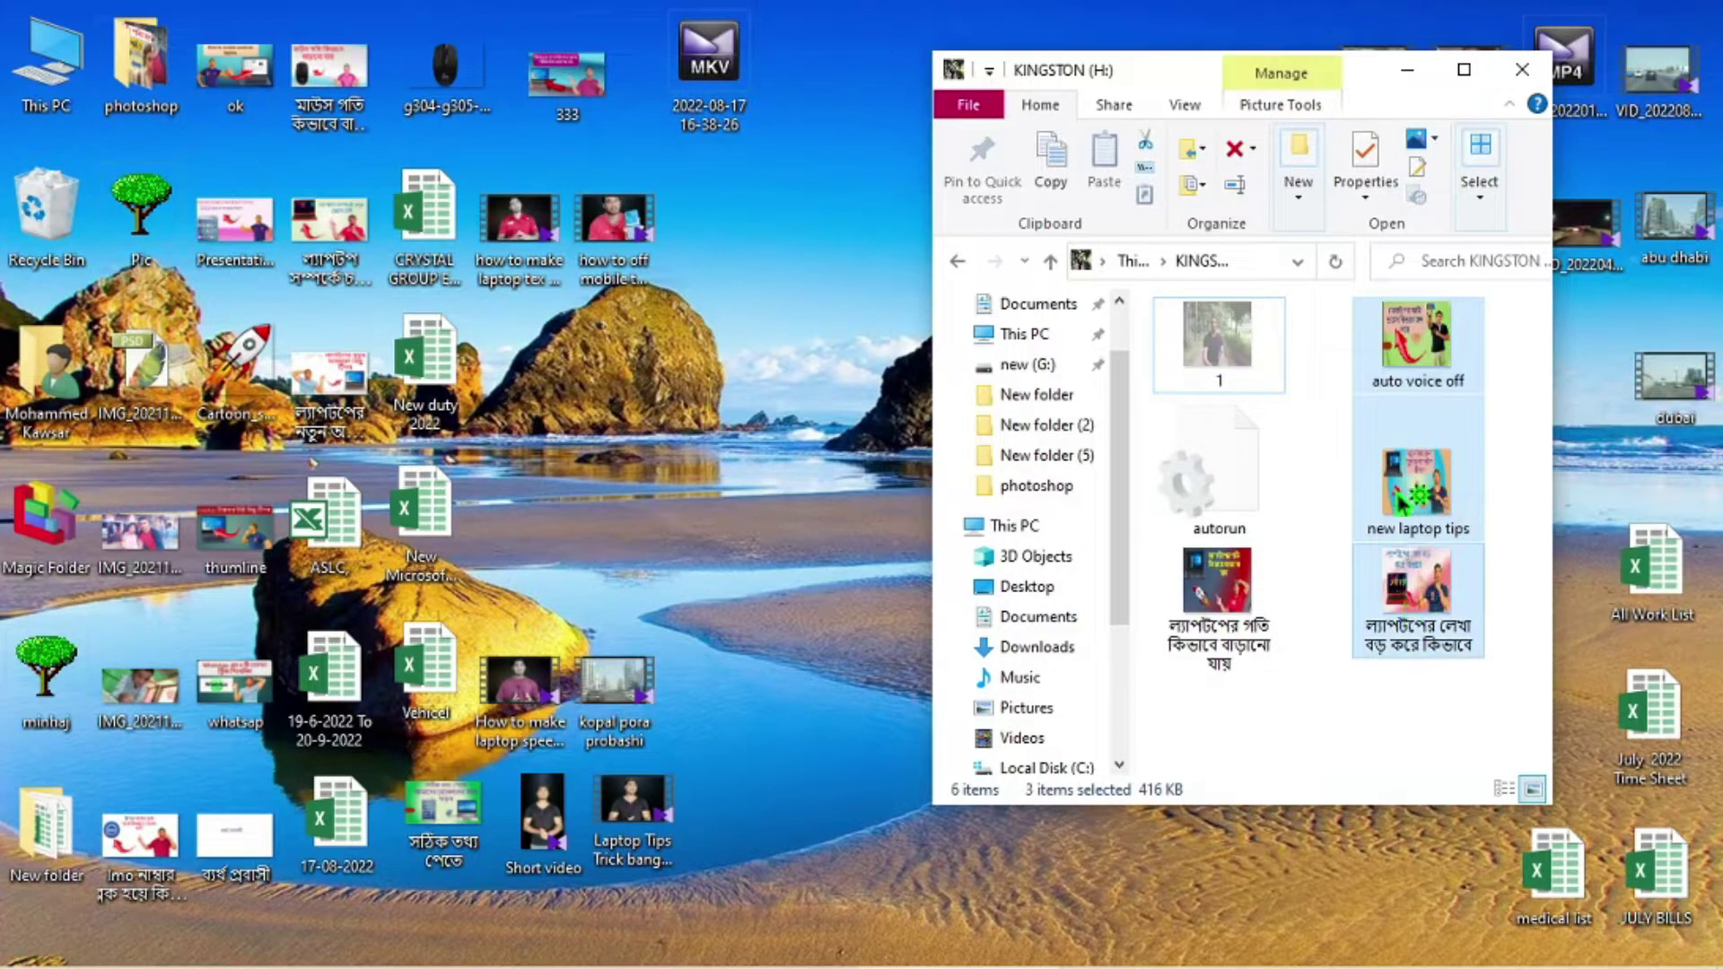
{"action": "right_click", "coordinate": [1402, 422]}
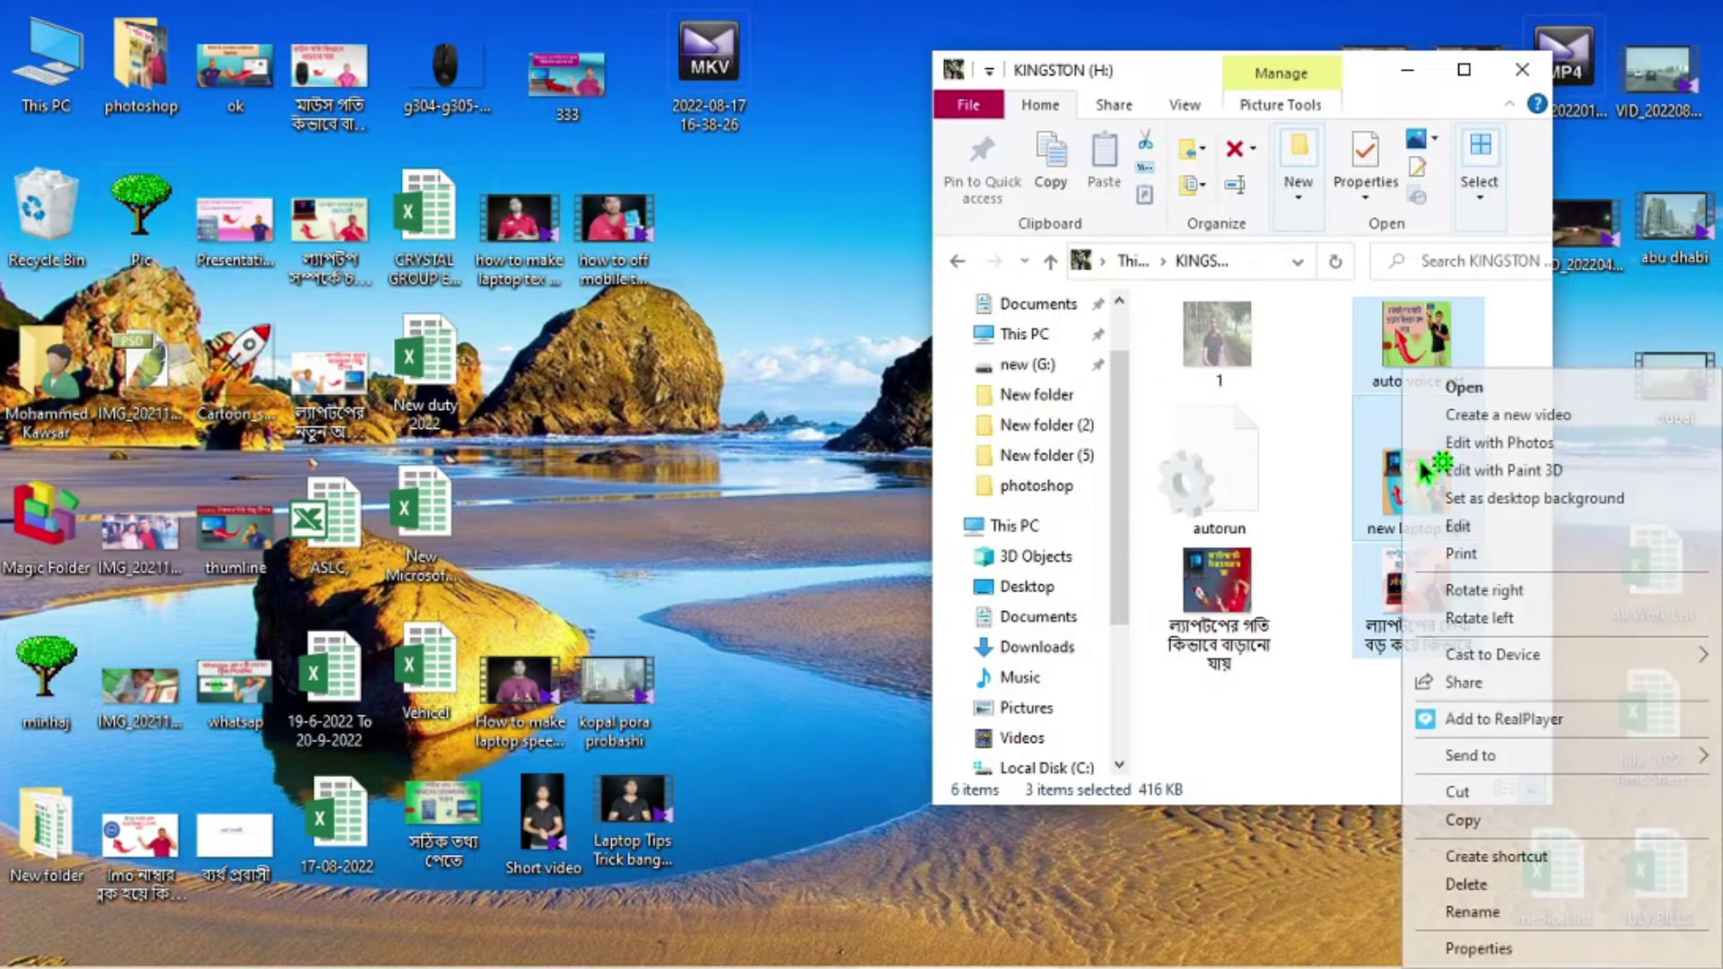
{"action": "left_click", "coordinate": [1471, 793]}
{"action": "right_click", "coordinate": [696, 345]}
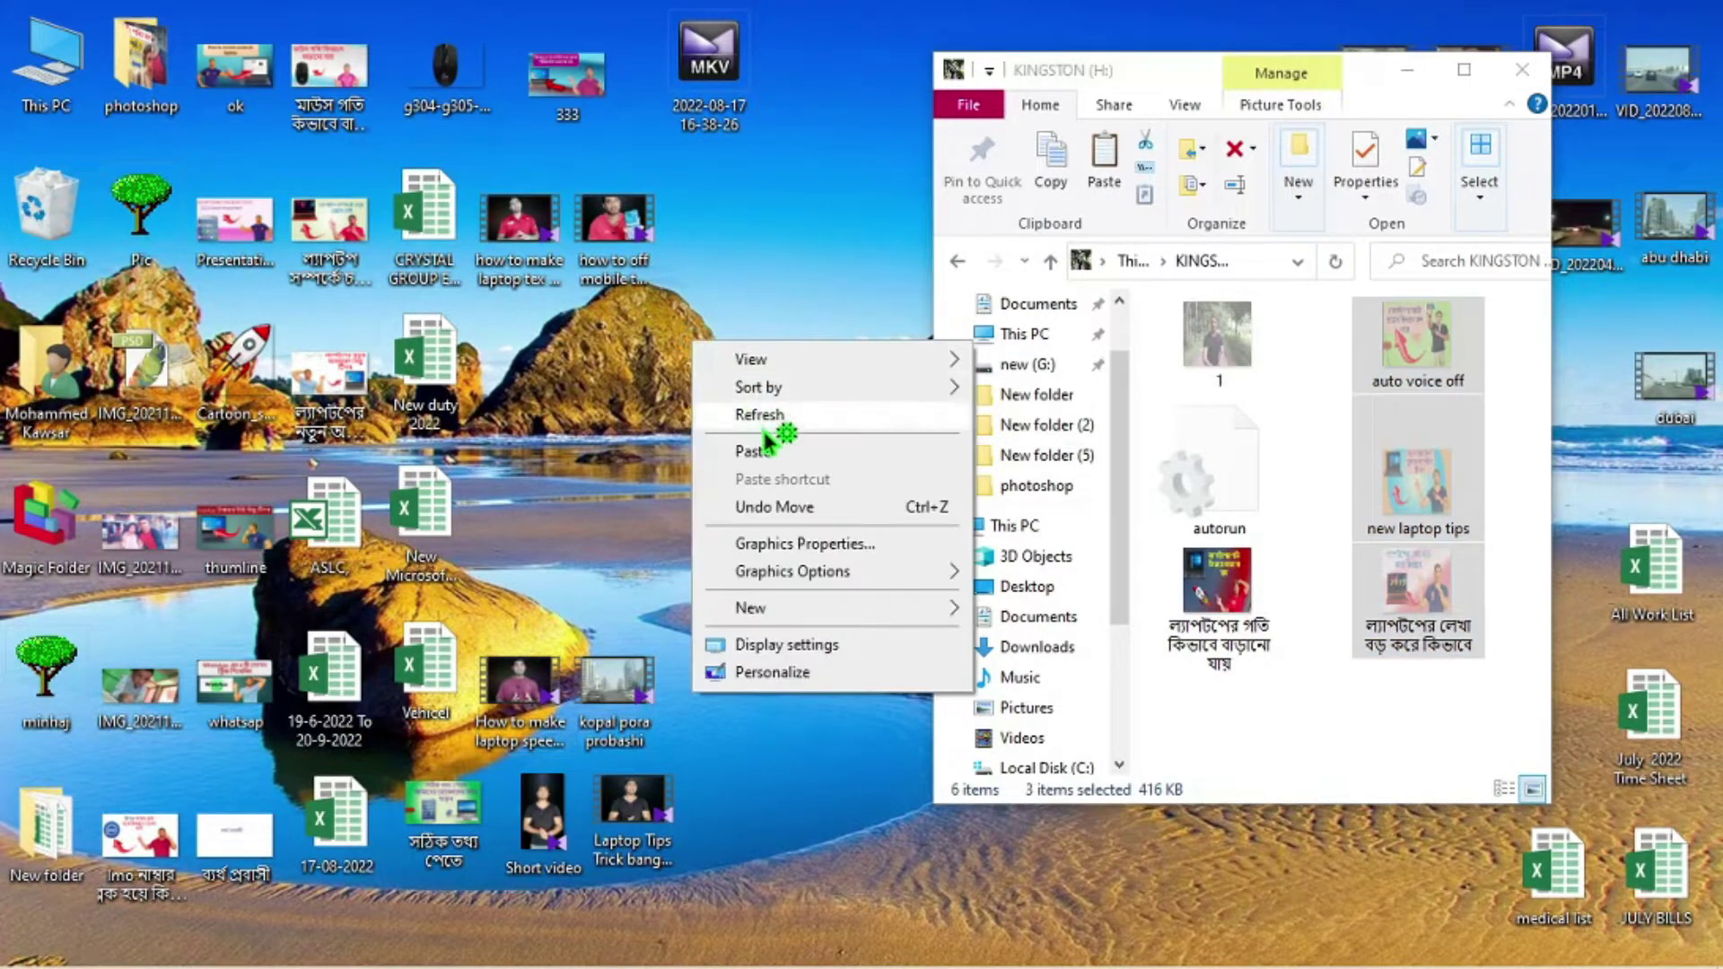
{"action": "left_click", "coordinate": [764, 449]}
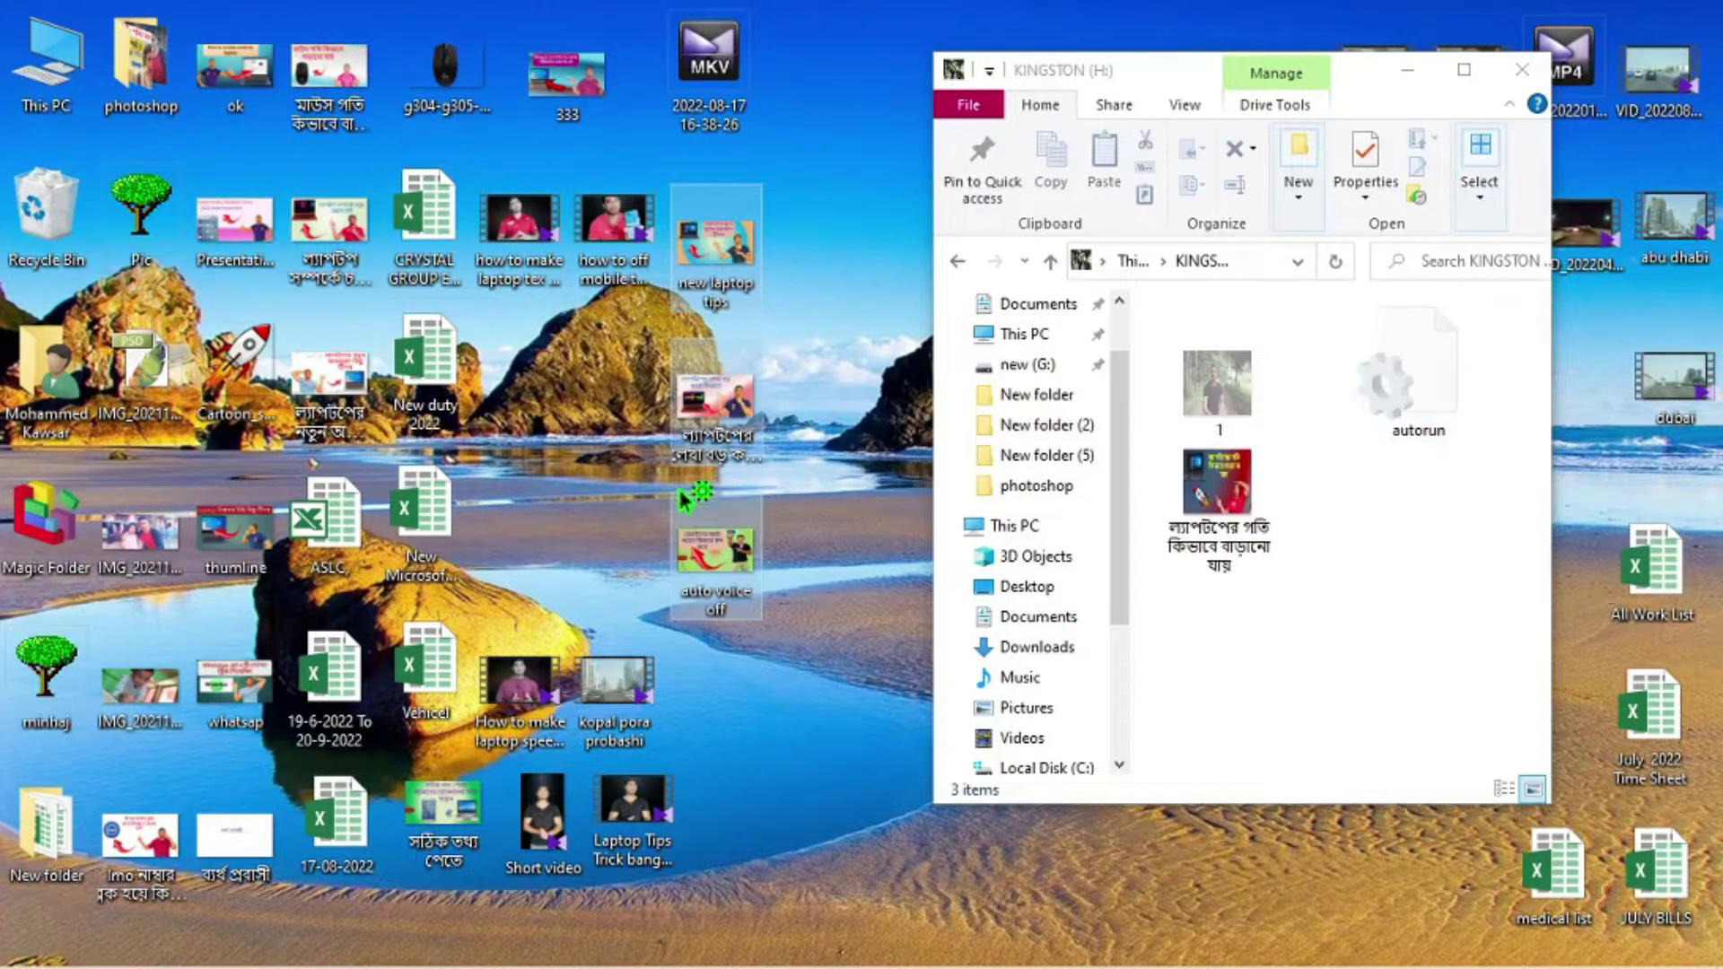
Step: Move the image ল্যাপটপের গতি কিভাবে বাড়ানো যায় from KINGSTON (H:) to the desktop by cut and paste, and refresh the desktop
{"action": "left_click", "coordinate": [1217, 485]}
{"action": "right_click", "coordinate": [1217, 489]}
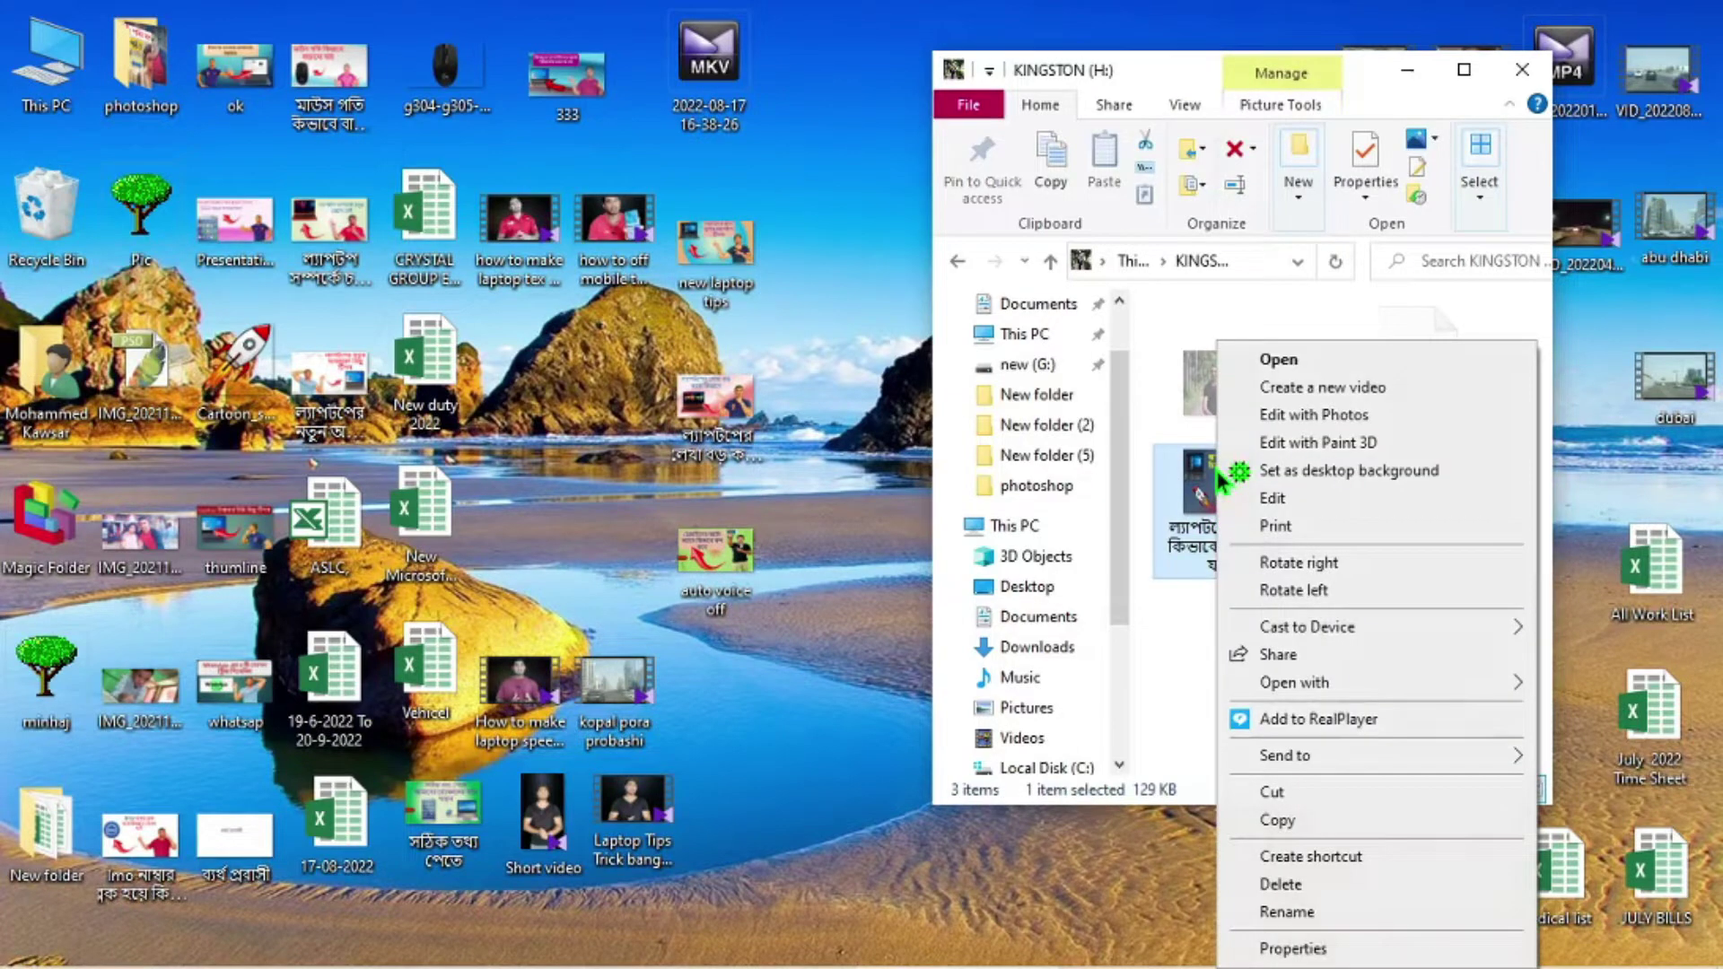
{"action": "left_click", "coordinate": [1288, 793]}
{"action": "right_click", "coordinate": [616, 430]}
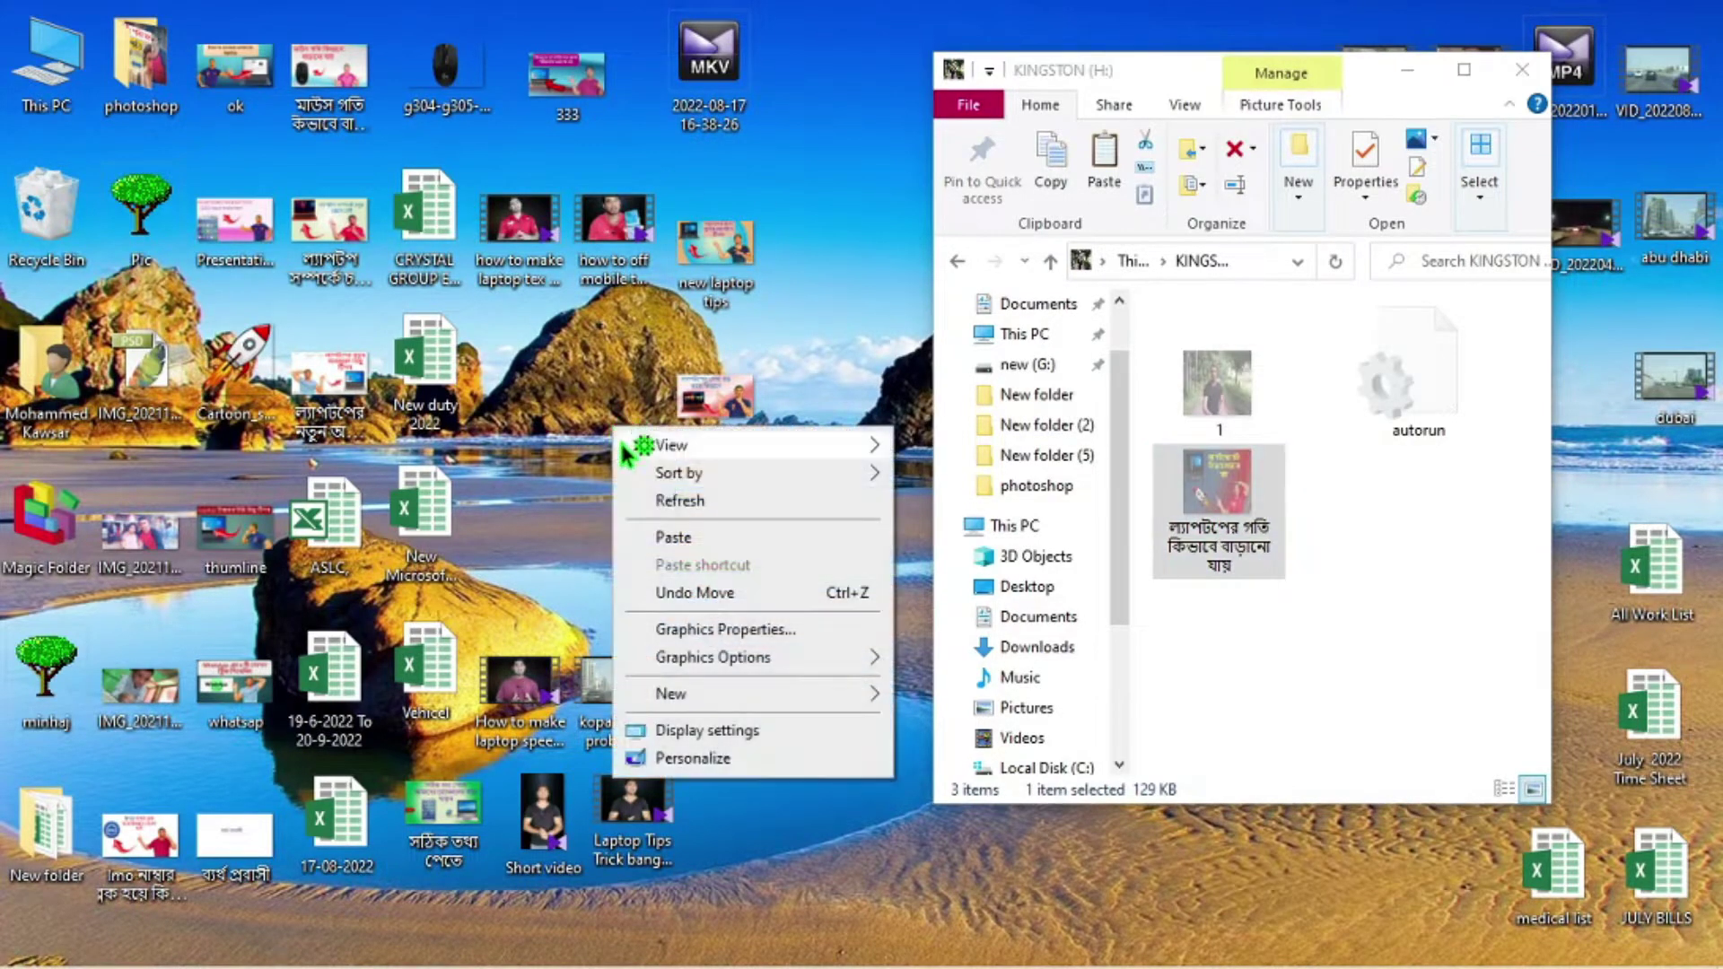
{"action": "left_click", "coordinate": [672, 537]}
{"action": "right_click", "coordinate": [548, 476]}
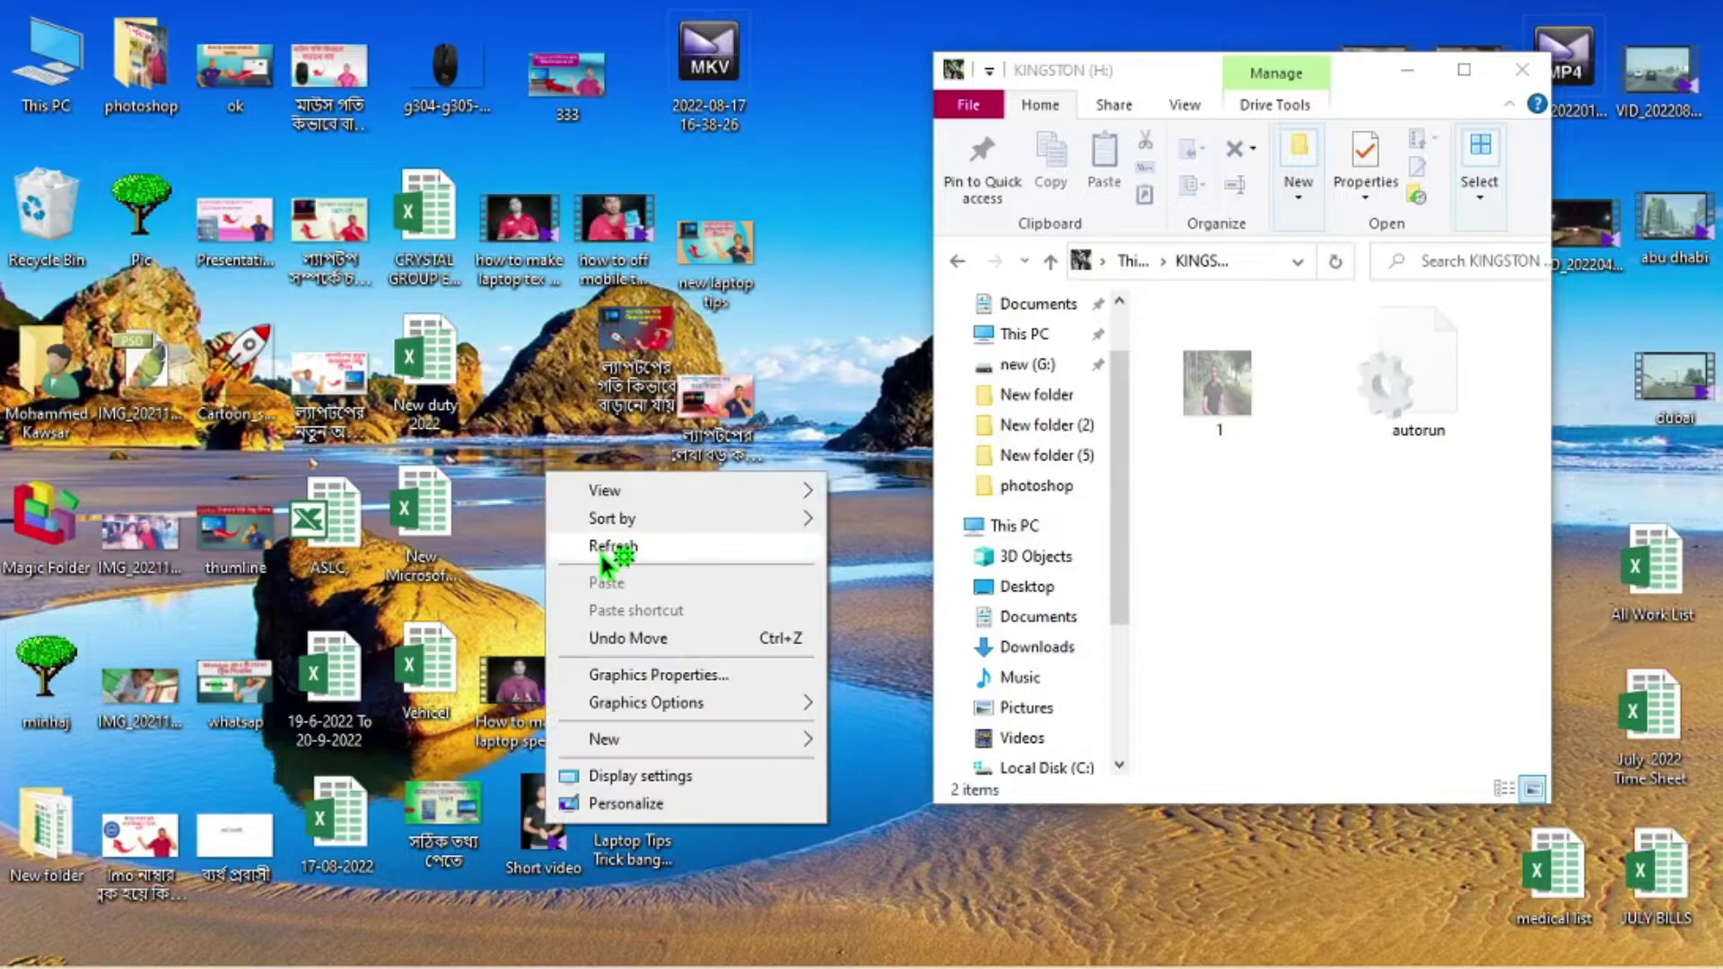
{"action": "left_click", "coordinate": [607, 548]}
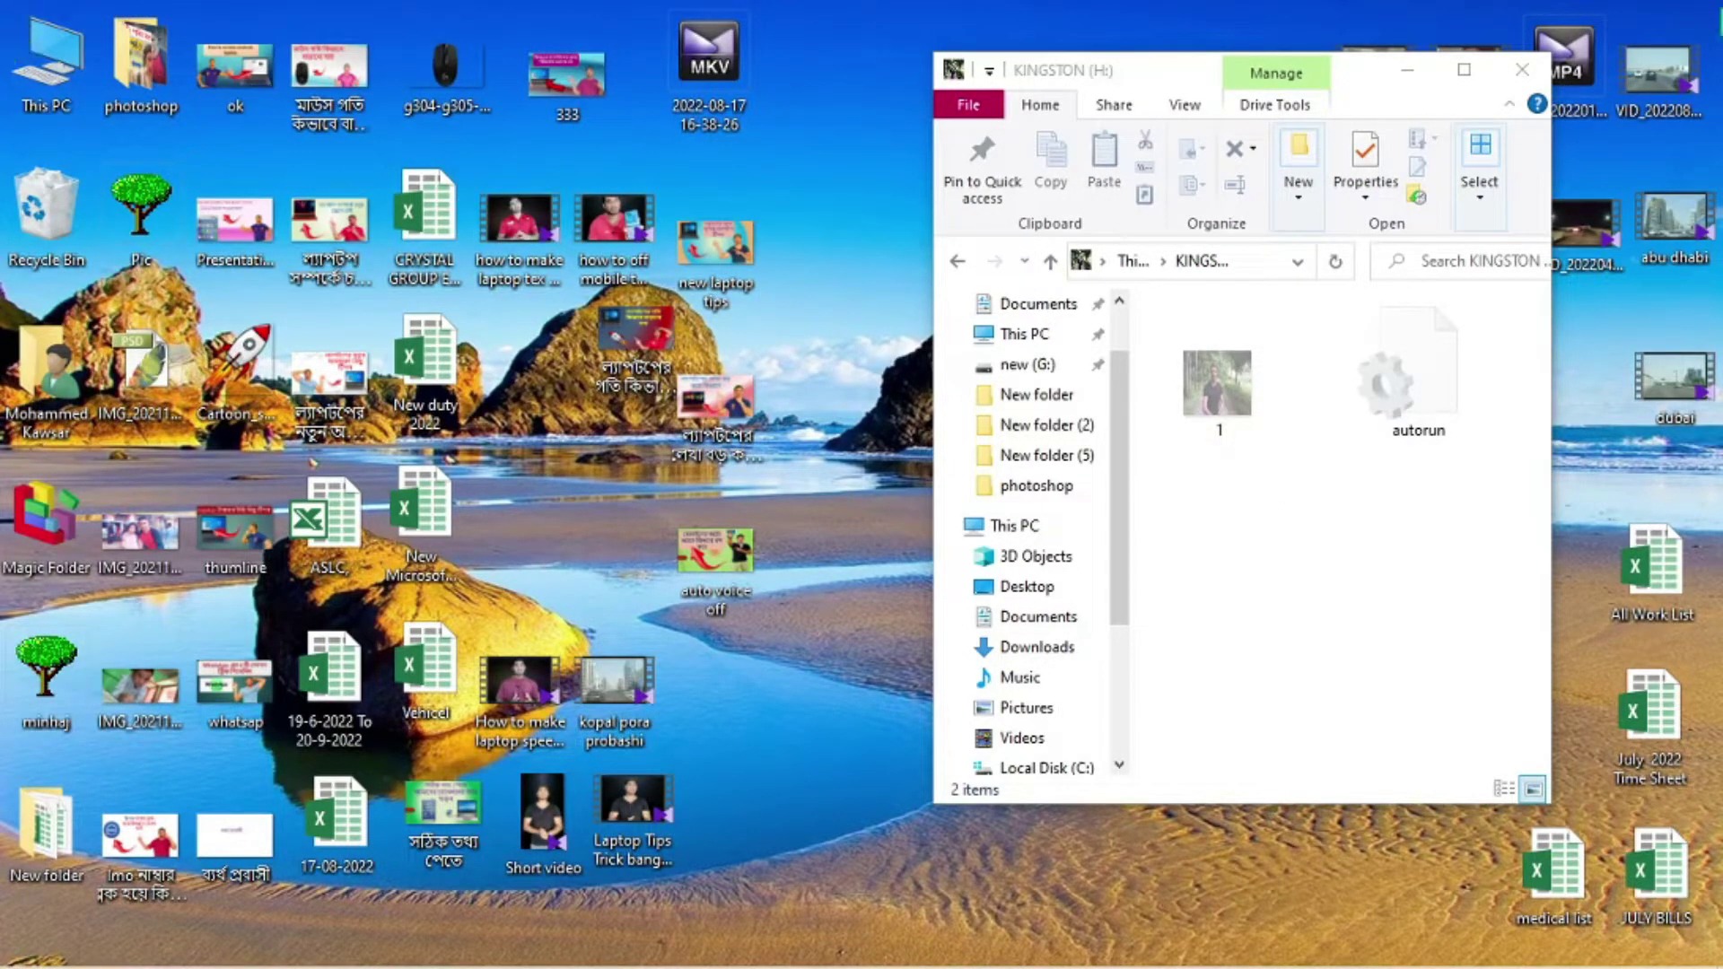
Step: Open This PC in a second window and arrange it side by side with the KINGSTON (H:) window
{"action": "double_click", "coordinate": [54, 81]}
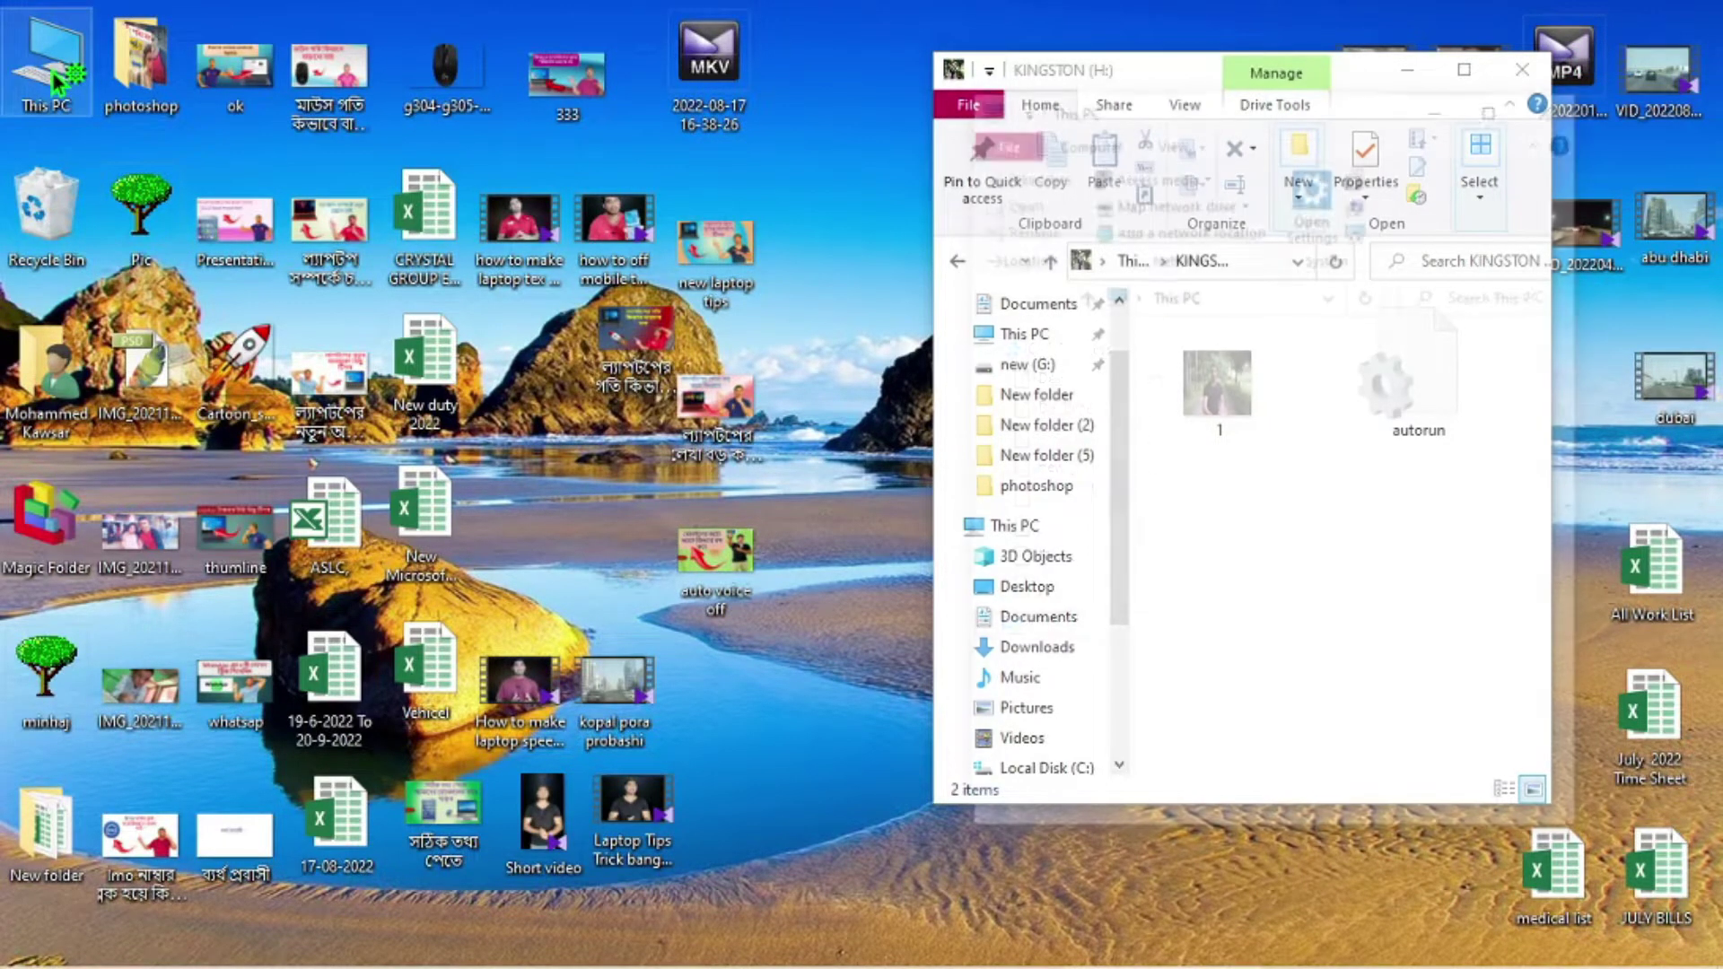
{"action": "left_click_drag", "start_coordinate": [1351, 121], "coordinate": [477, 68]}
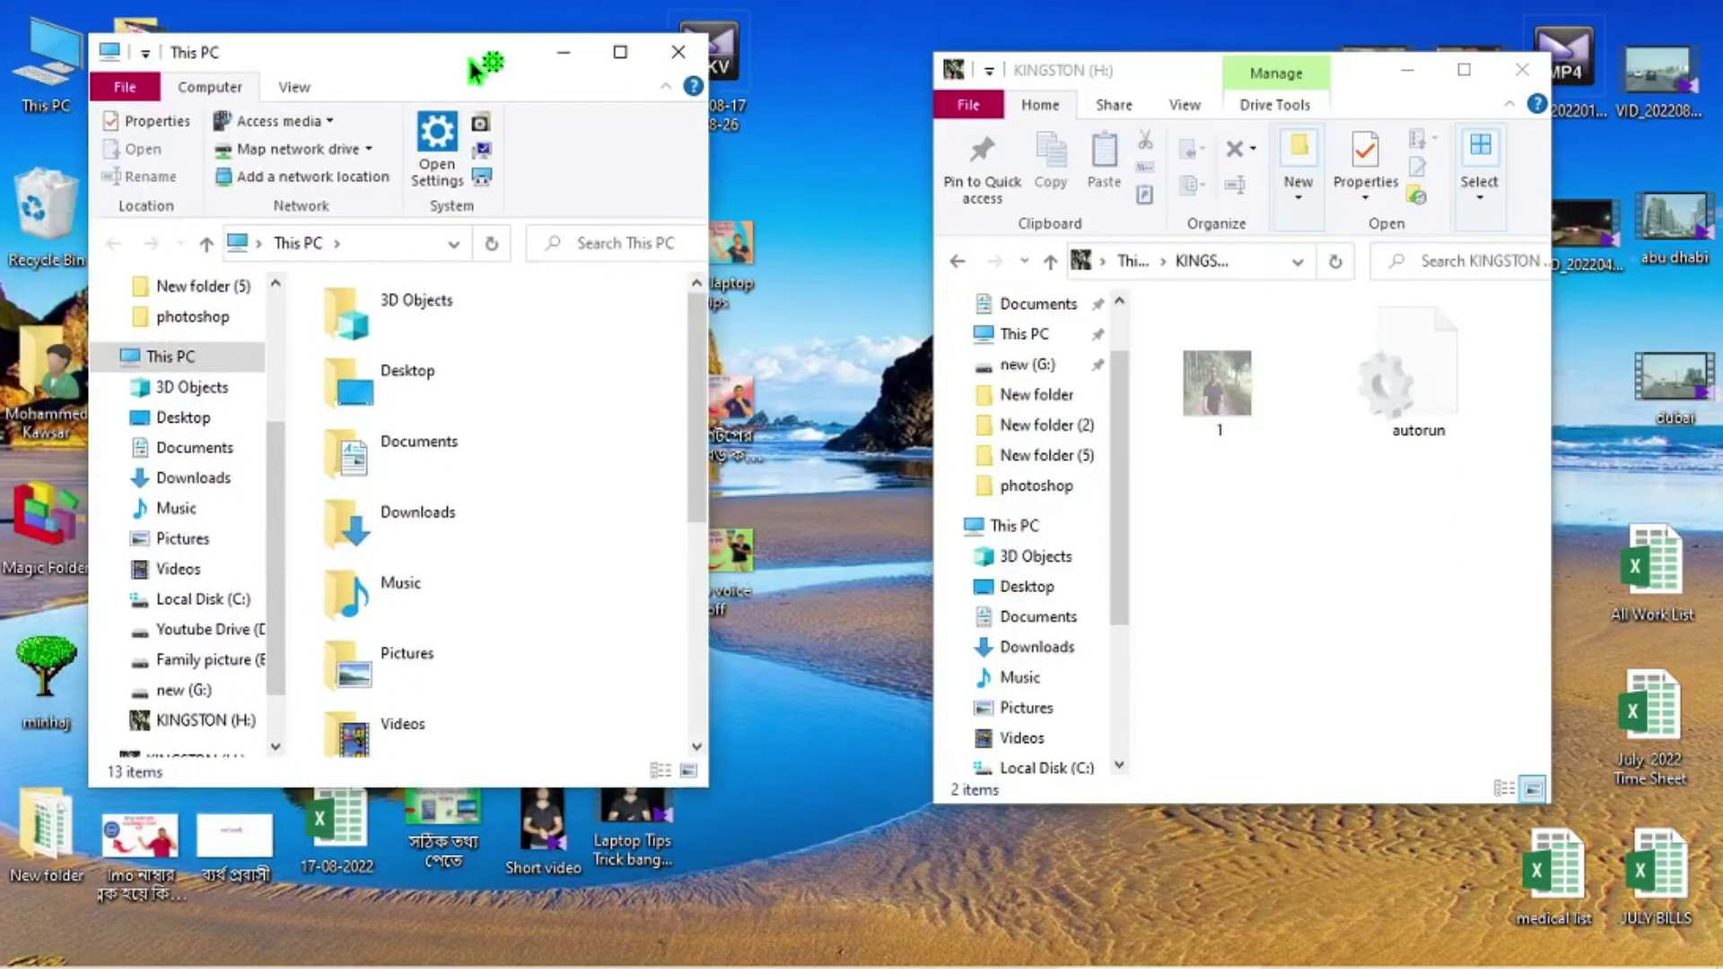
{"action": "left_click_drag", "start_coordinate": [1392, 71], "coordinate": [1510, 117]}
Step: Maximize the This PC window and open the Audio folder inside the youtube folder on the new (G:) drive
{"action": "left_click", "coordinate": [620, 52]}
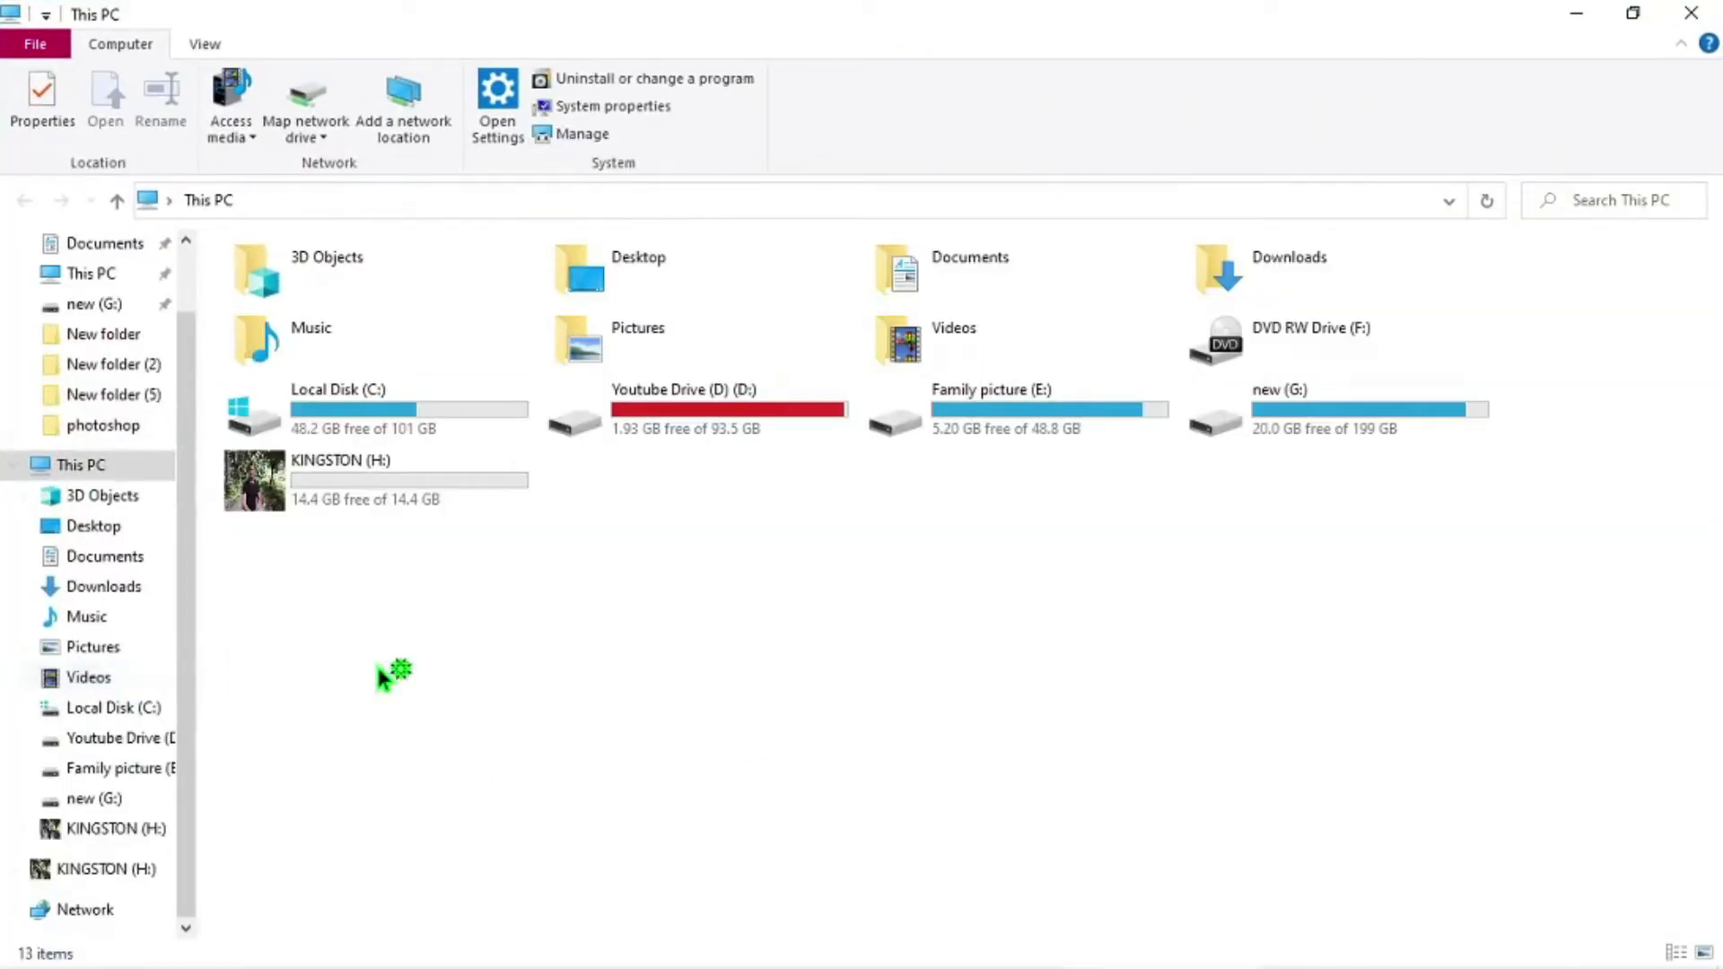
{"action": "double_click", "coordinate": [1324, 427]}
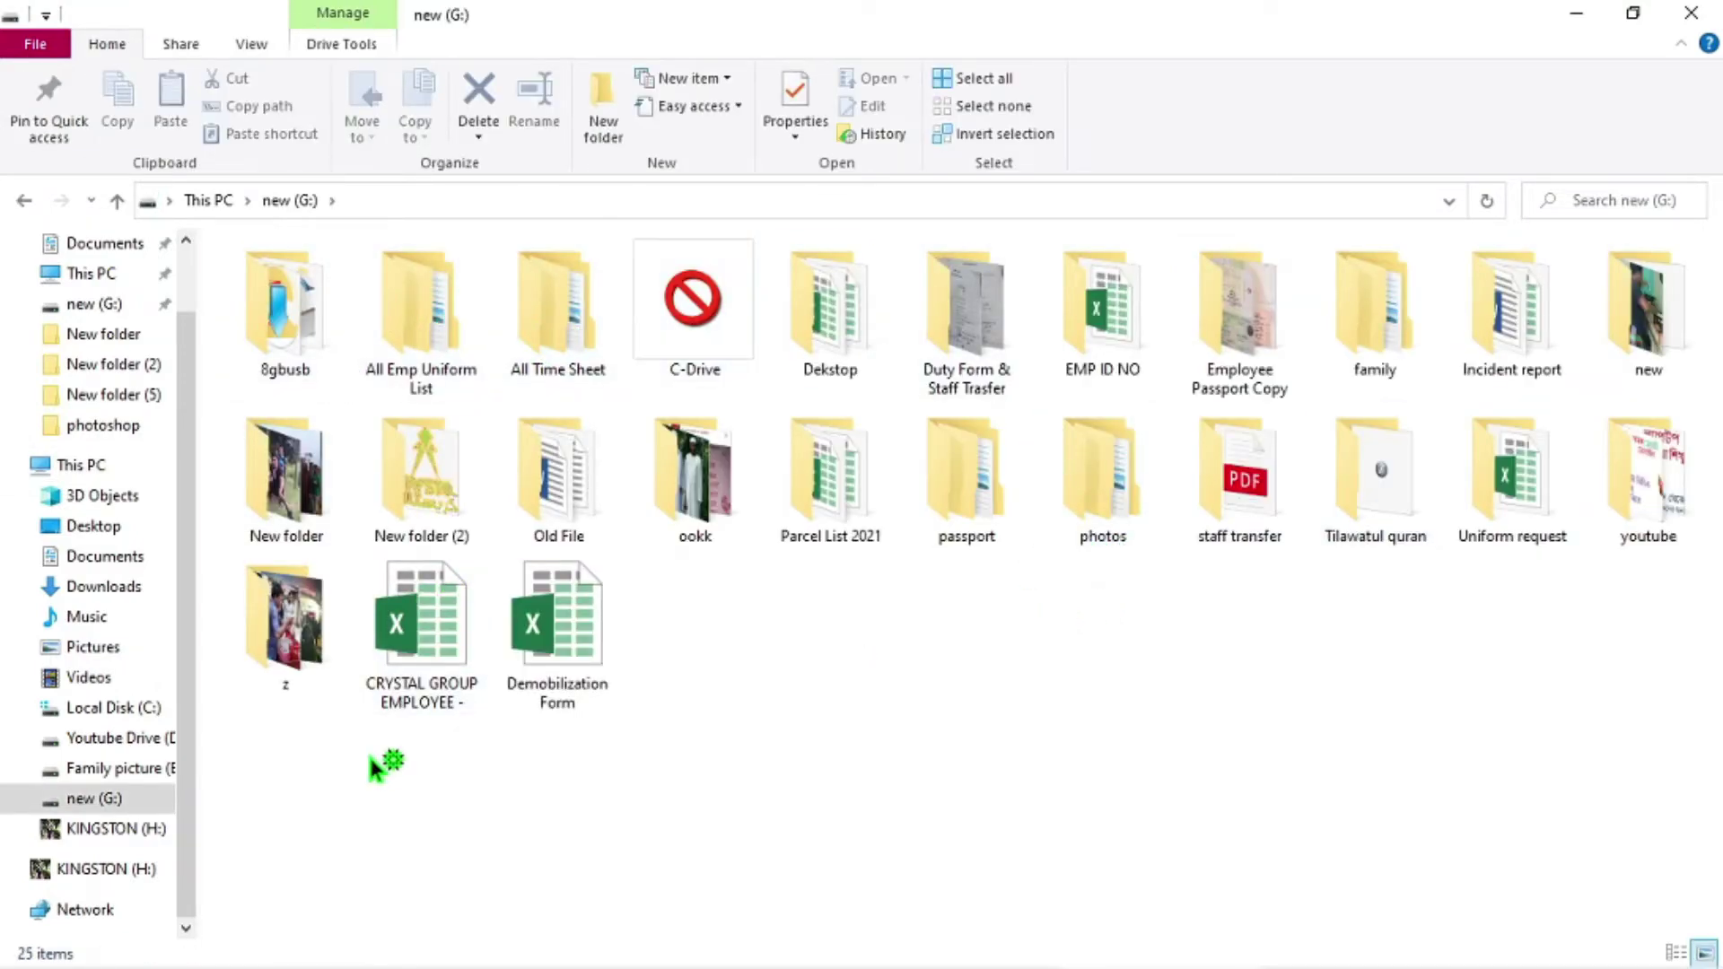
{"action": "double_click", "coordinate": [1647, 480]}
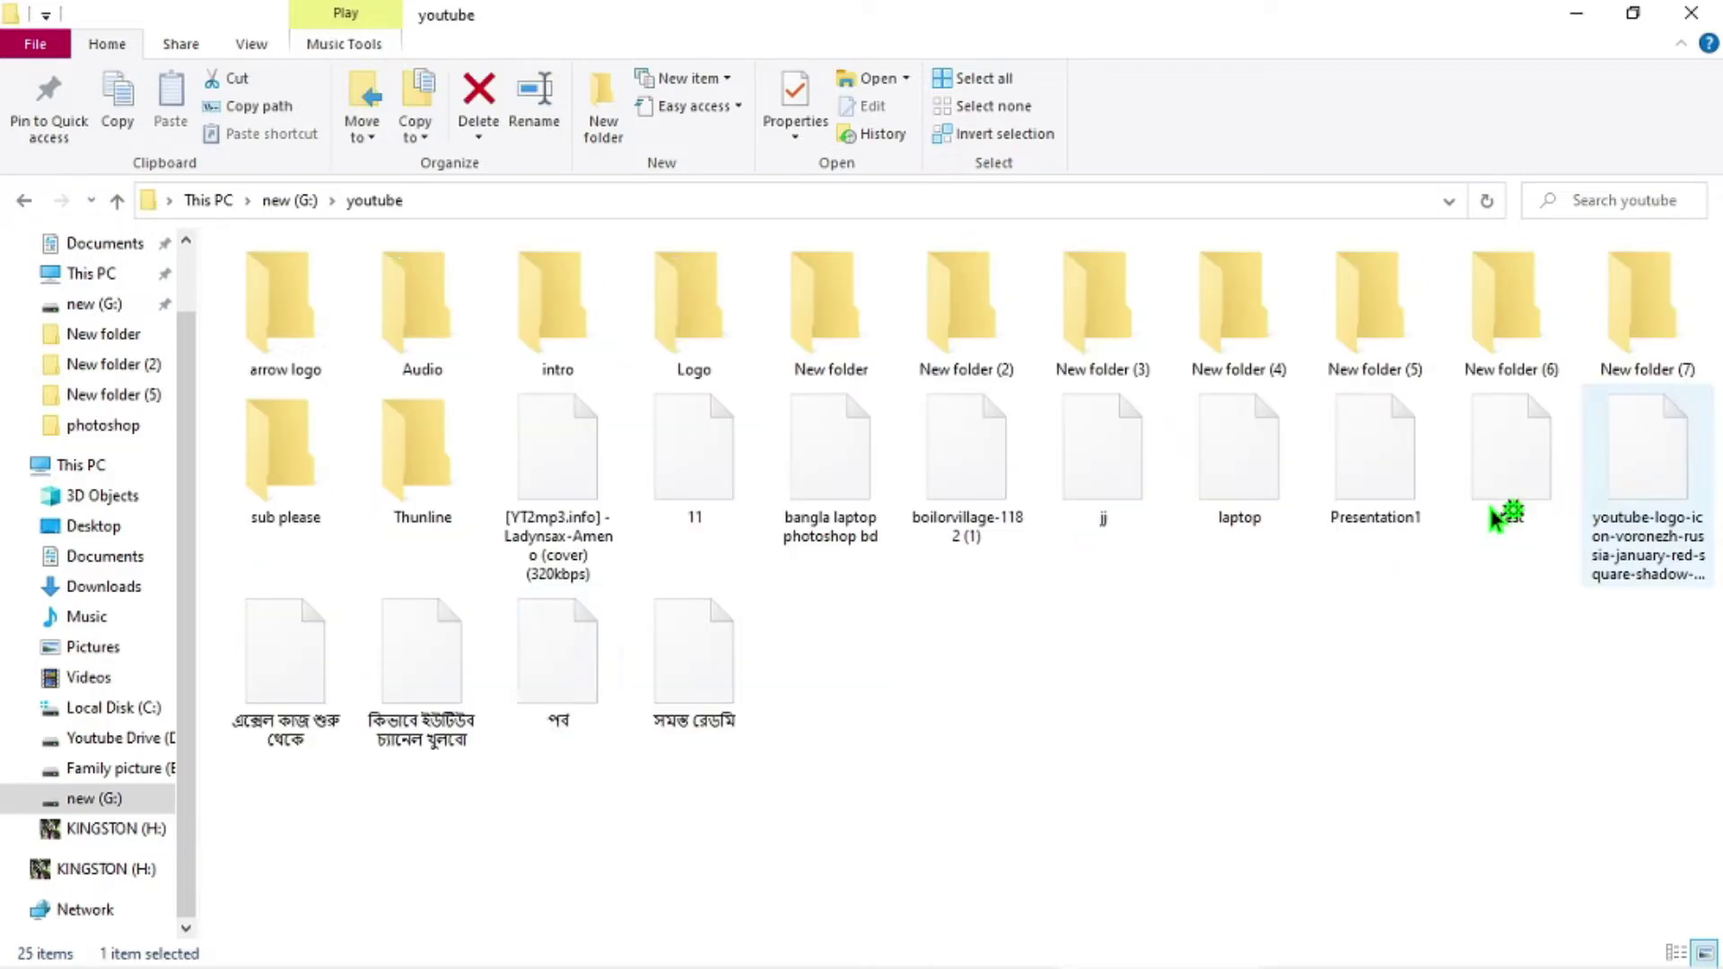
{"action": "double_click", "coordinate": [422, 305]}
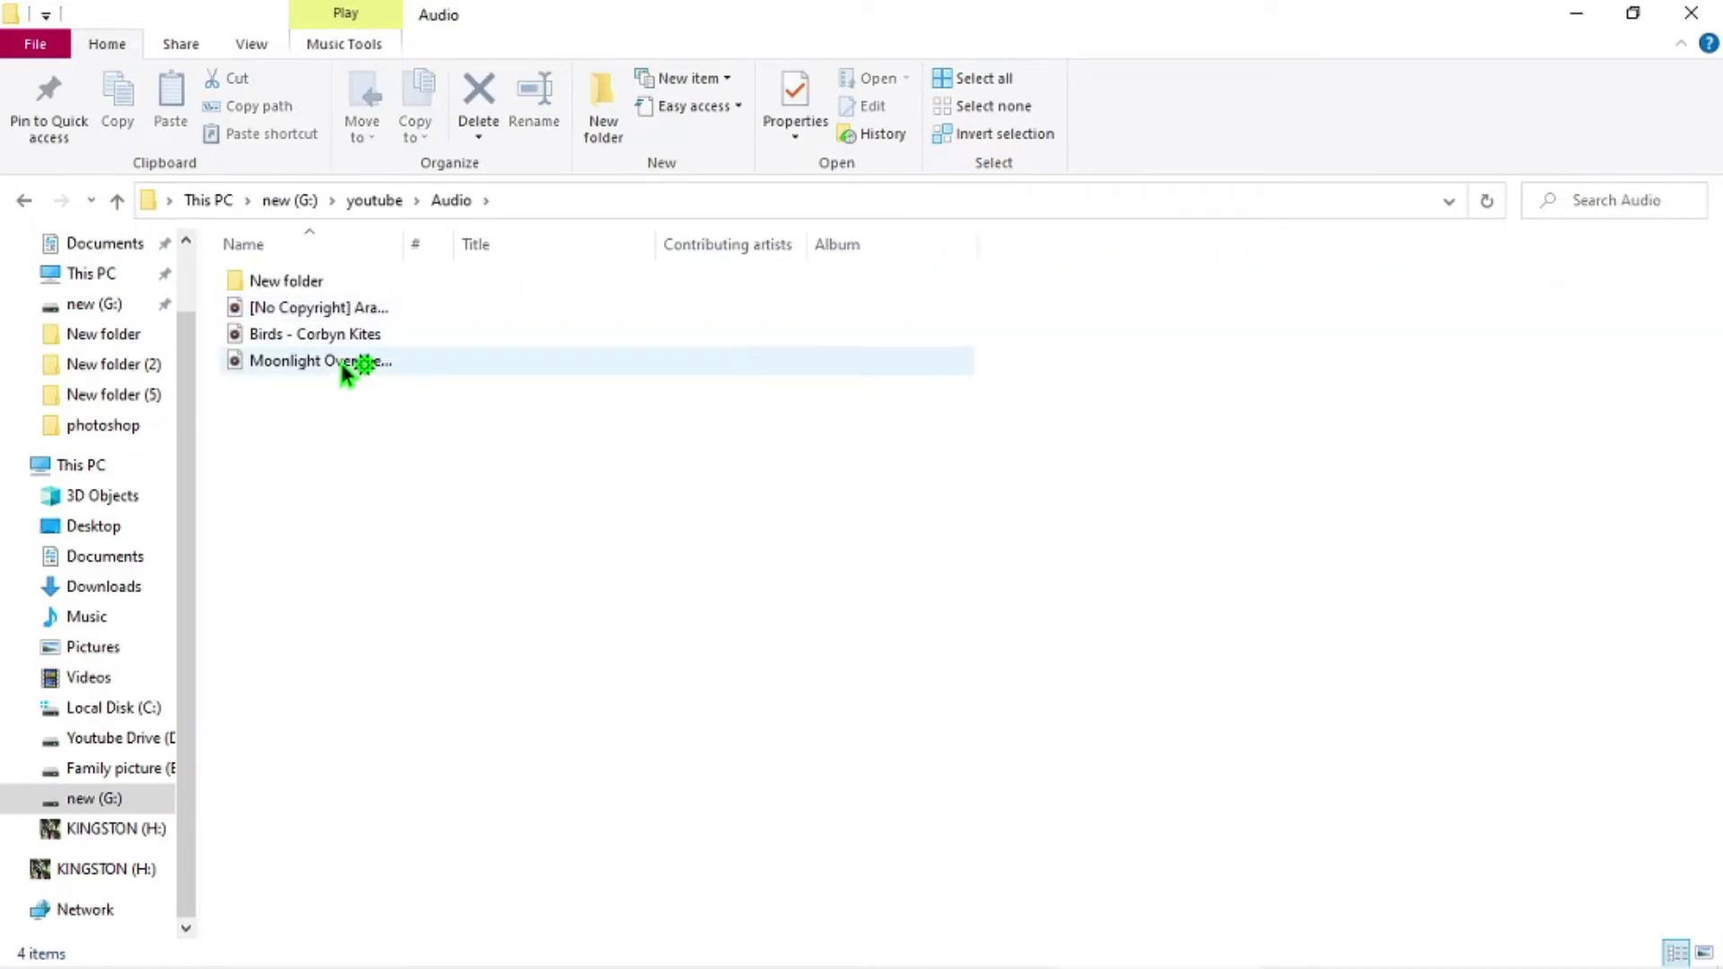
Step: Copy the three audio files from the Audio folder straight into the restored-size view's neighbouring KINGSTON (H:) window
{"action": "left_click_drag", "start_coordinate": [299, 363], "coordinate": [304, 319]}
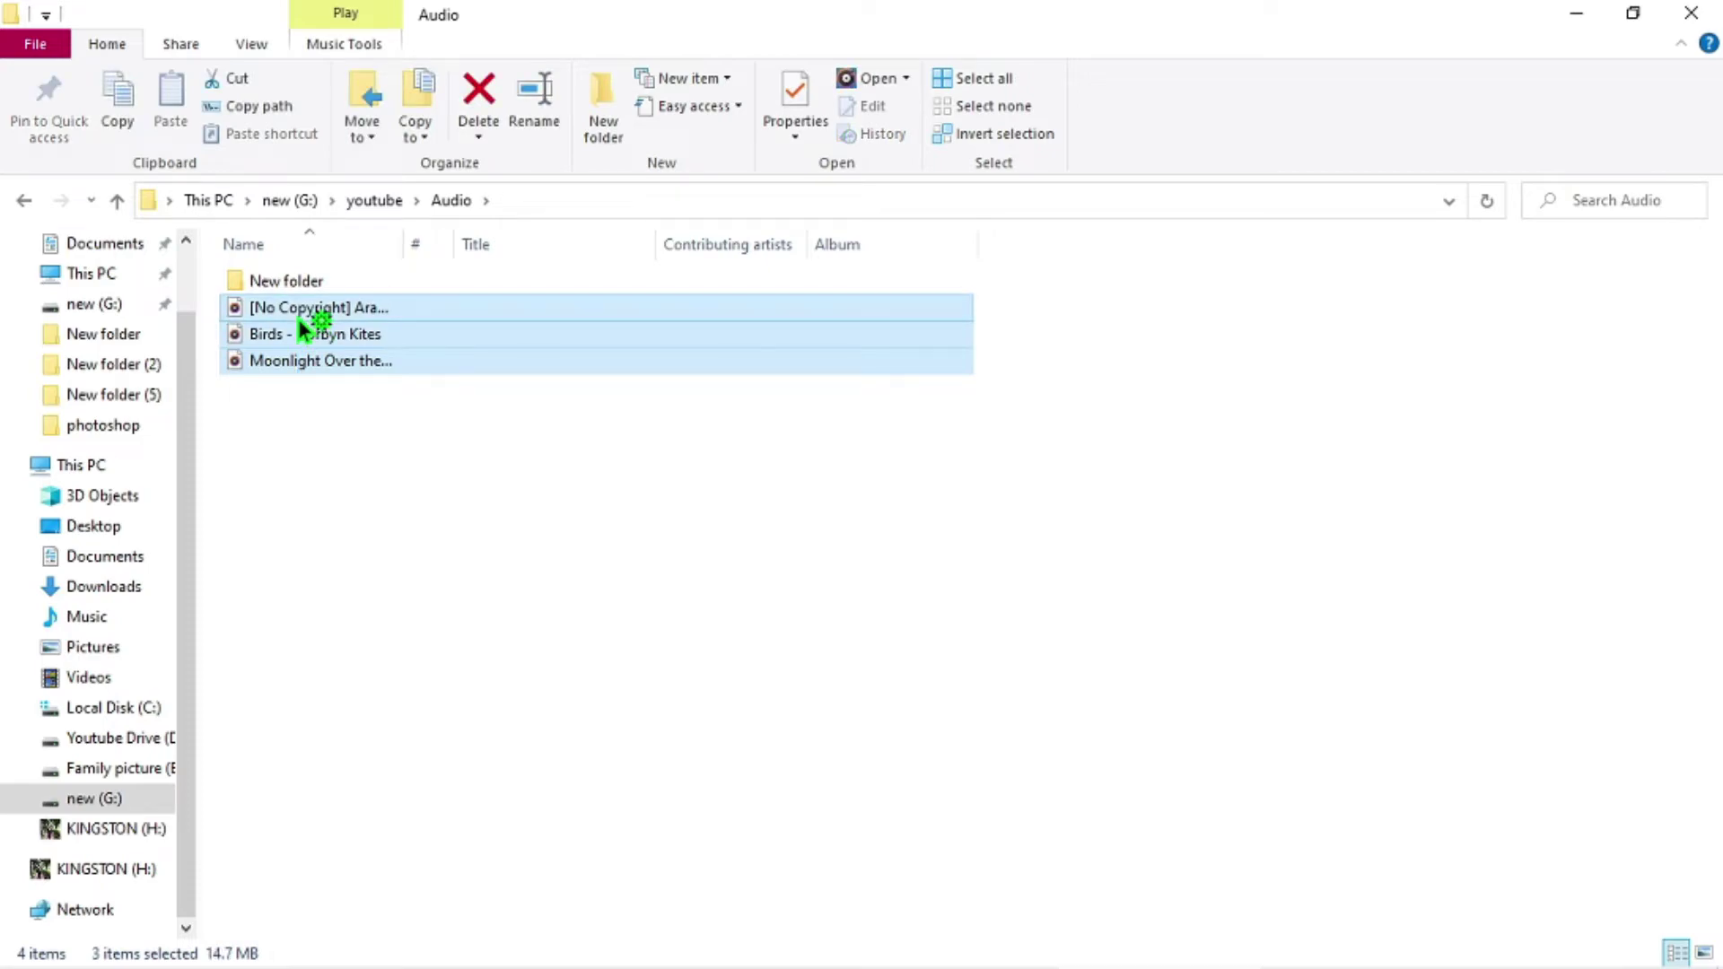
{"action": "right_click", "coordinate": [303, 318]}
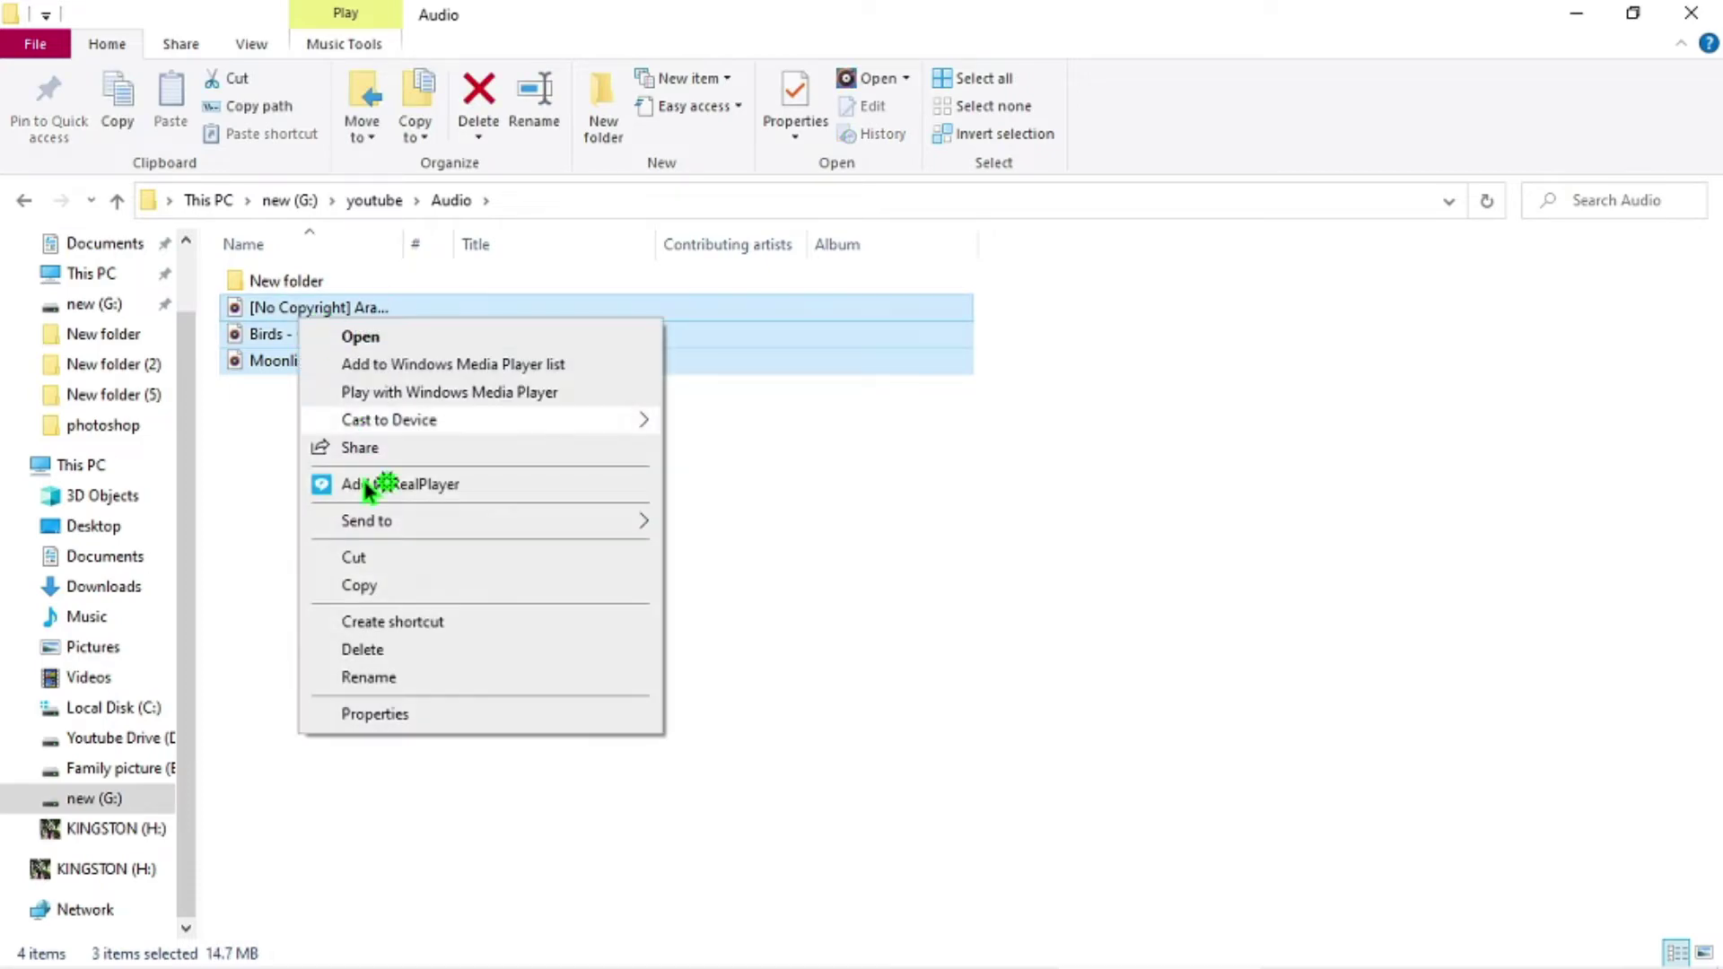
{"action": "left_click", "coordinate": [358, 592]}
{"action": "left_click", "coordinate": [1633, 13]}
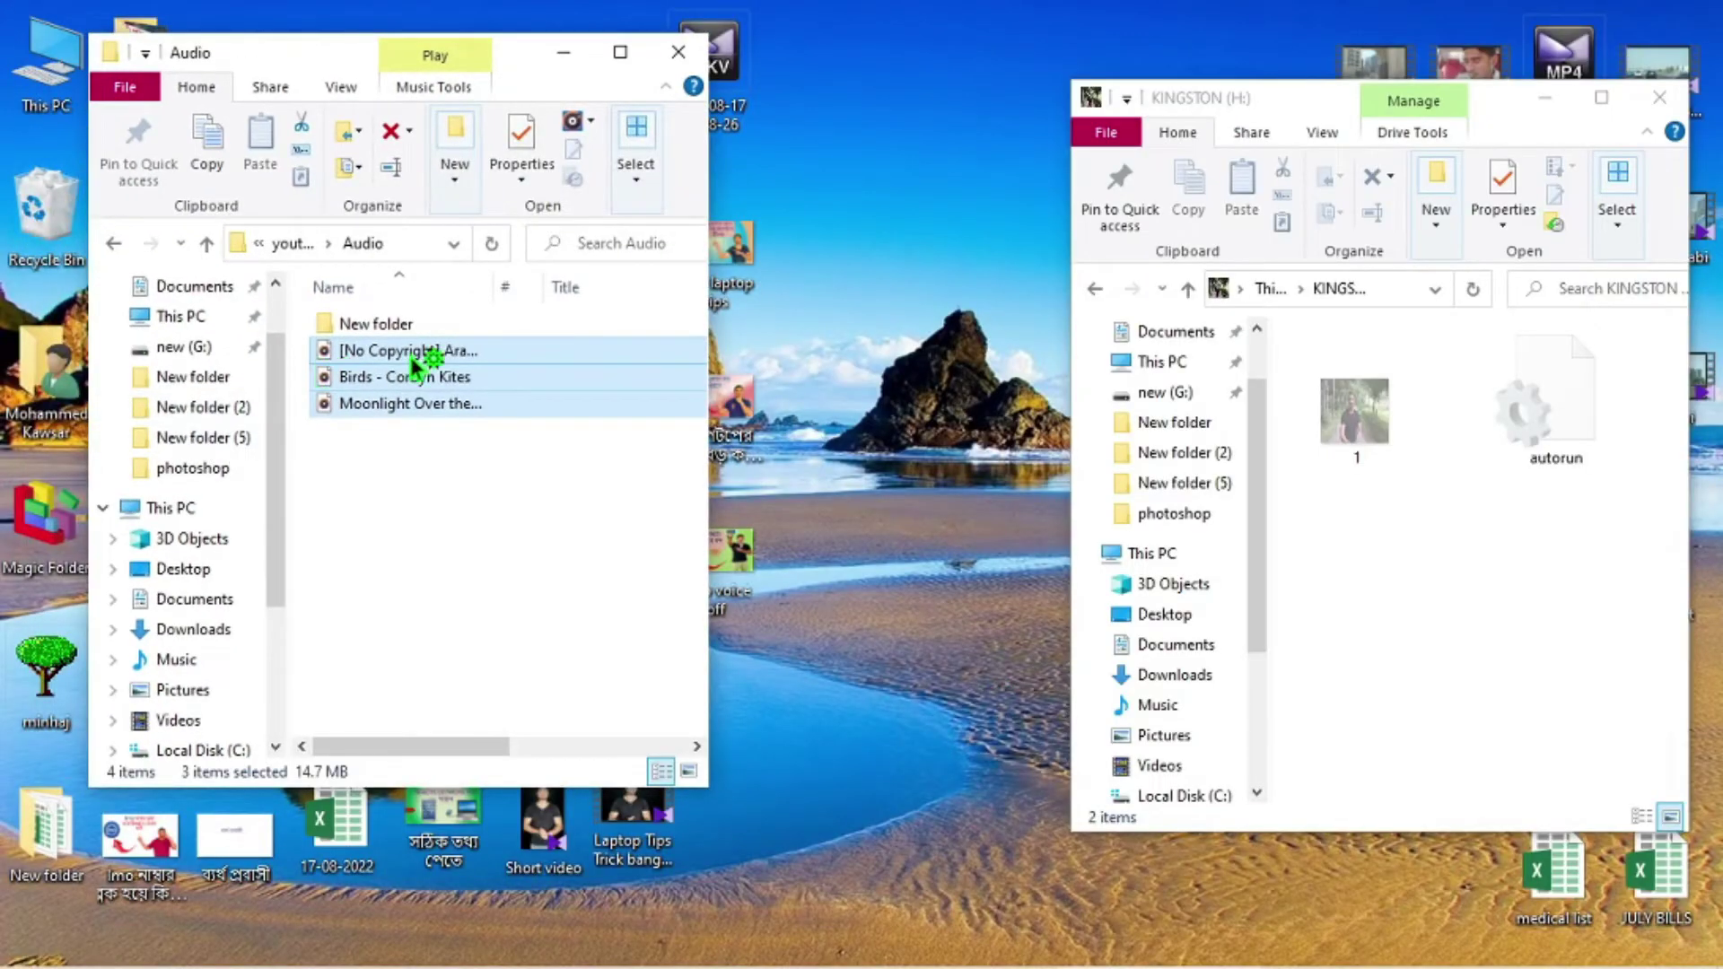
{"action": "left_click_drag", "start_coordinate": [460, 367], "coordinate": [1476, 689]}
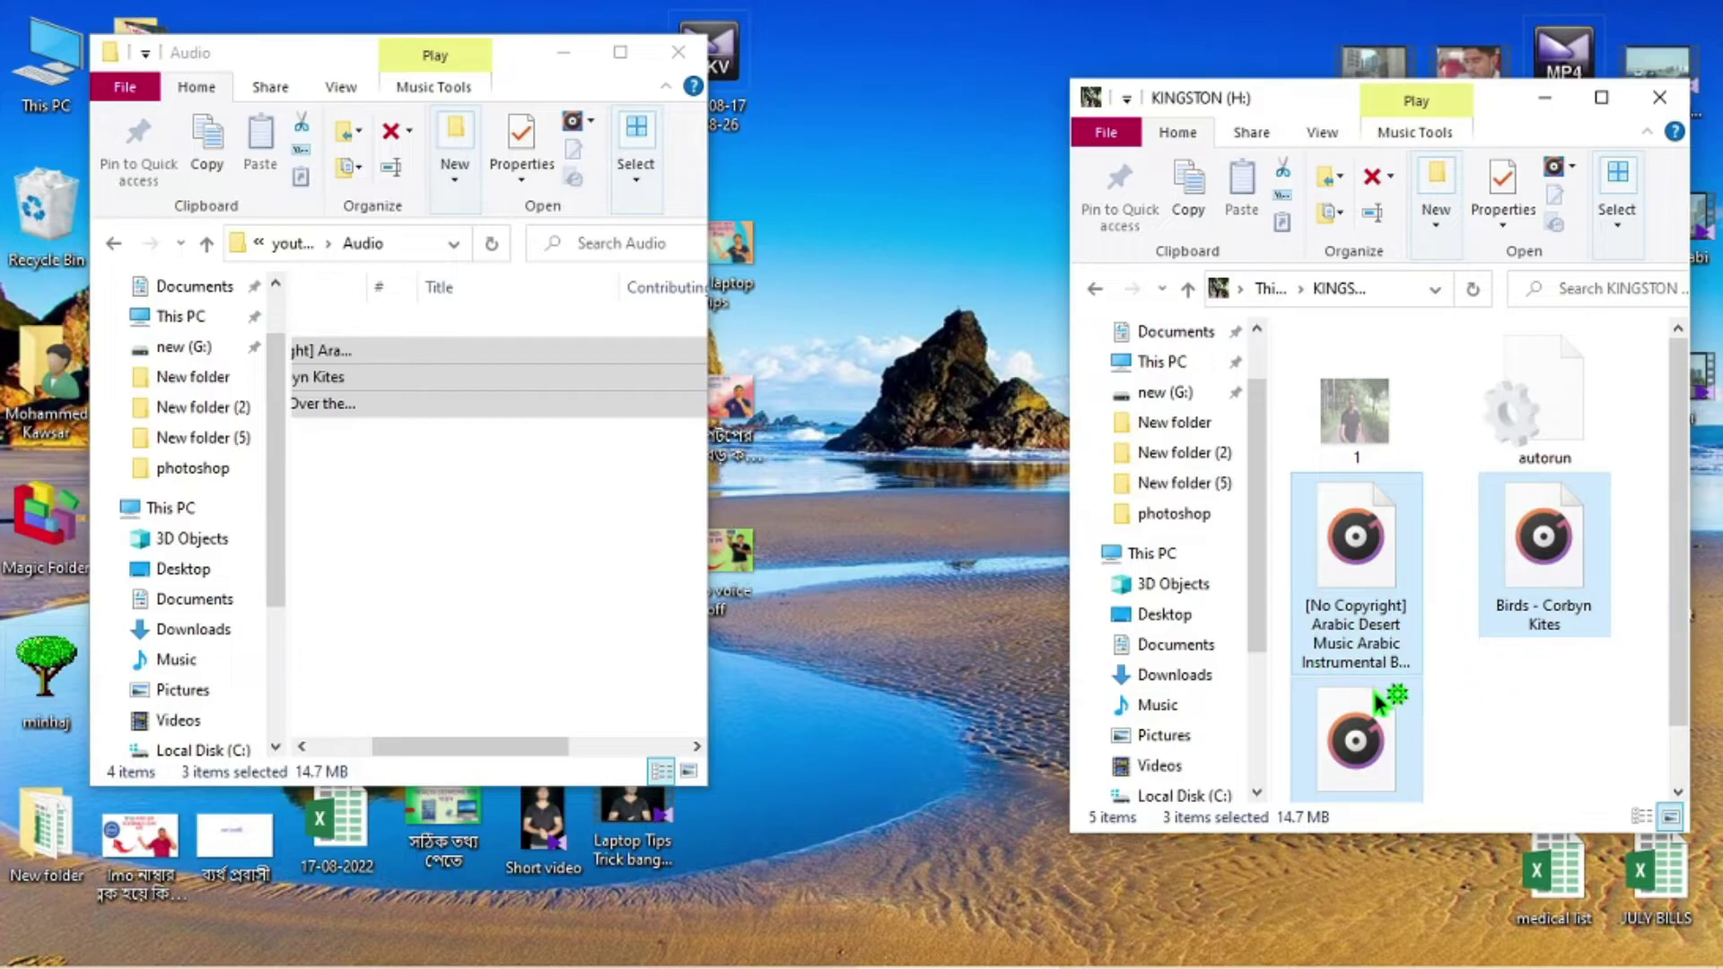
{"action": "left_click", "coordinate": [1473, 729]}
Step: Check that the original audio files are still in the Audio folder, and close both the Audio and KINGSTON (H:) windows
{"action": "left_click", "coordinate": [371, 560]}
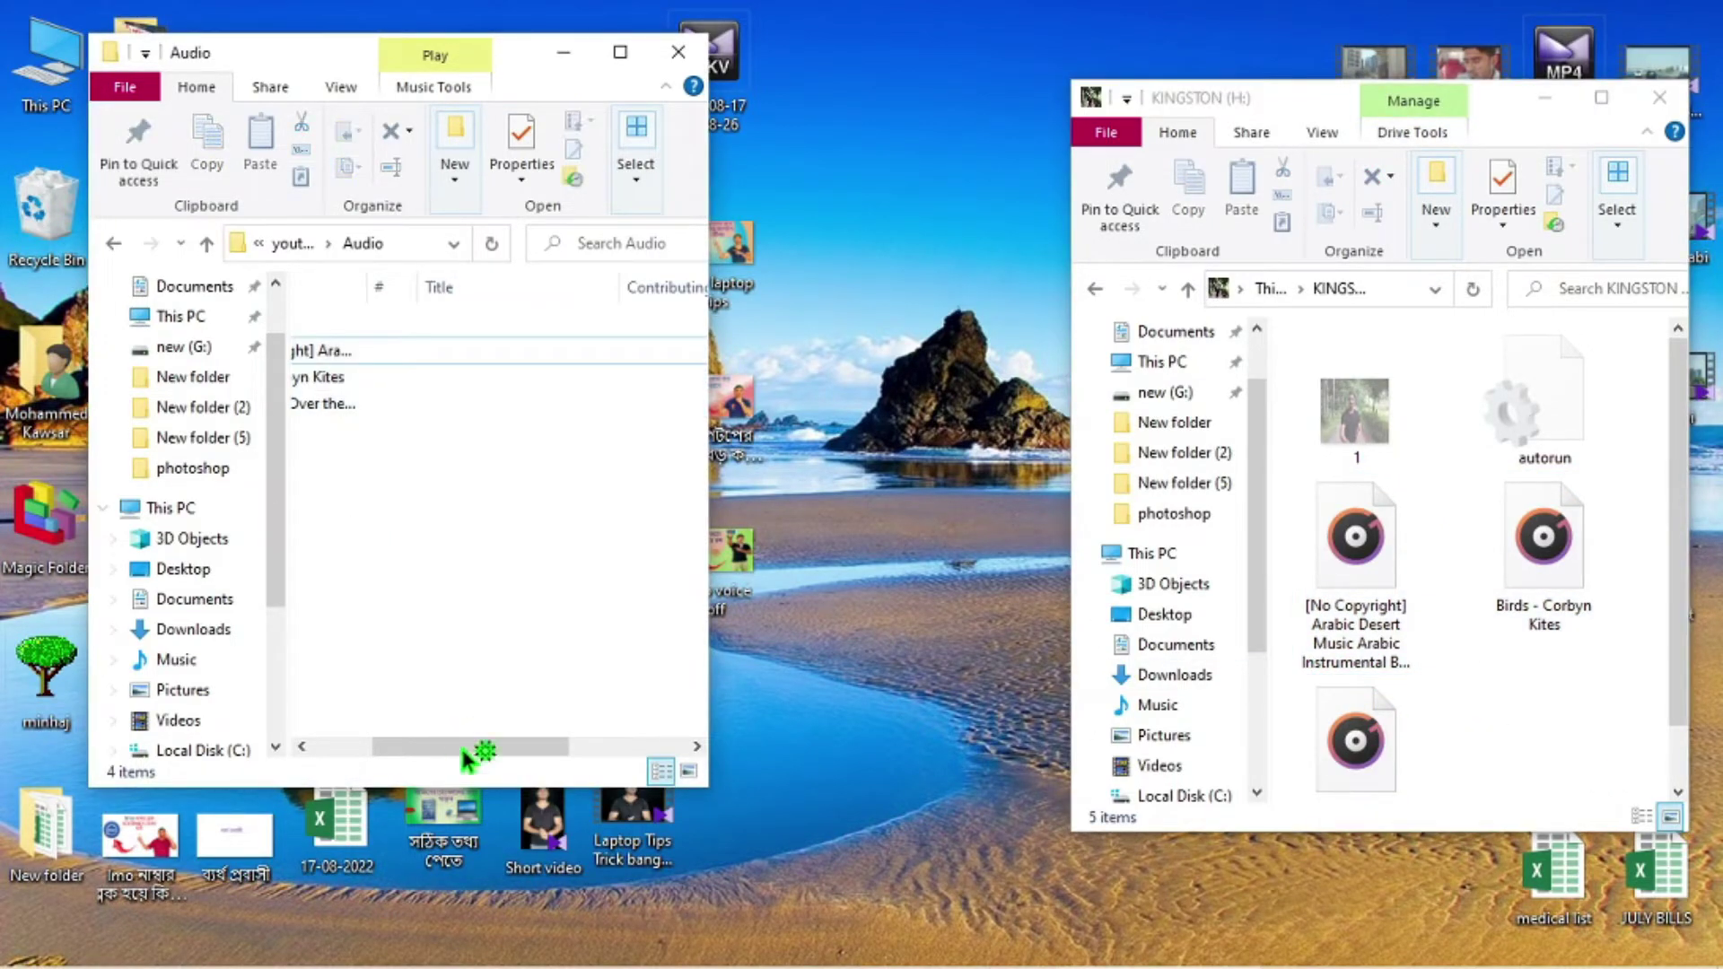
{"action": "left_click_drag", "start_coordinate": [431, 748], "coordinate": [334, 759]}
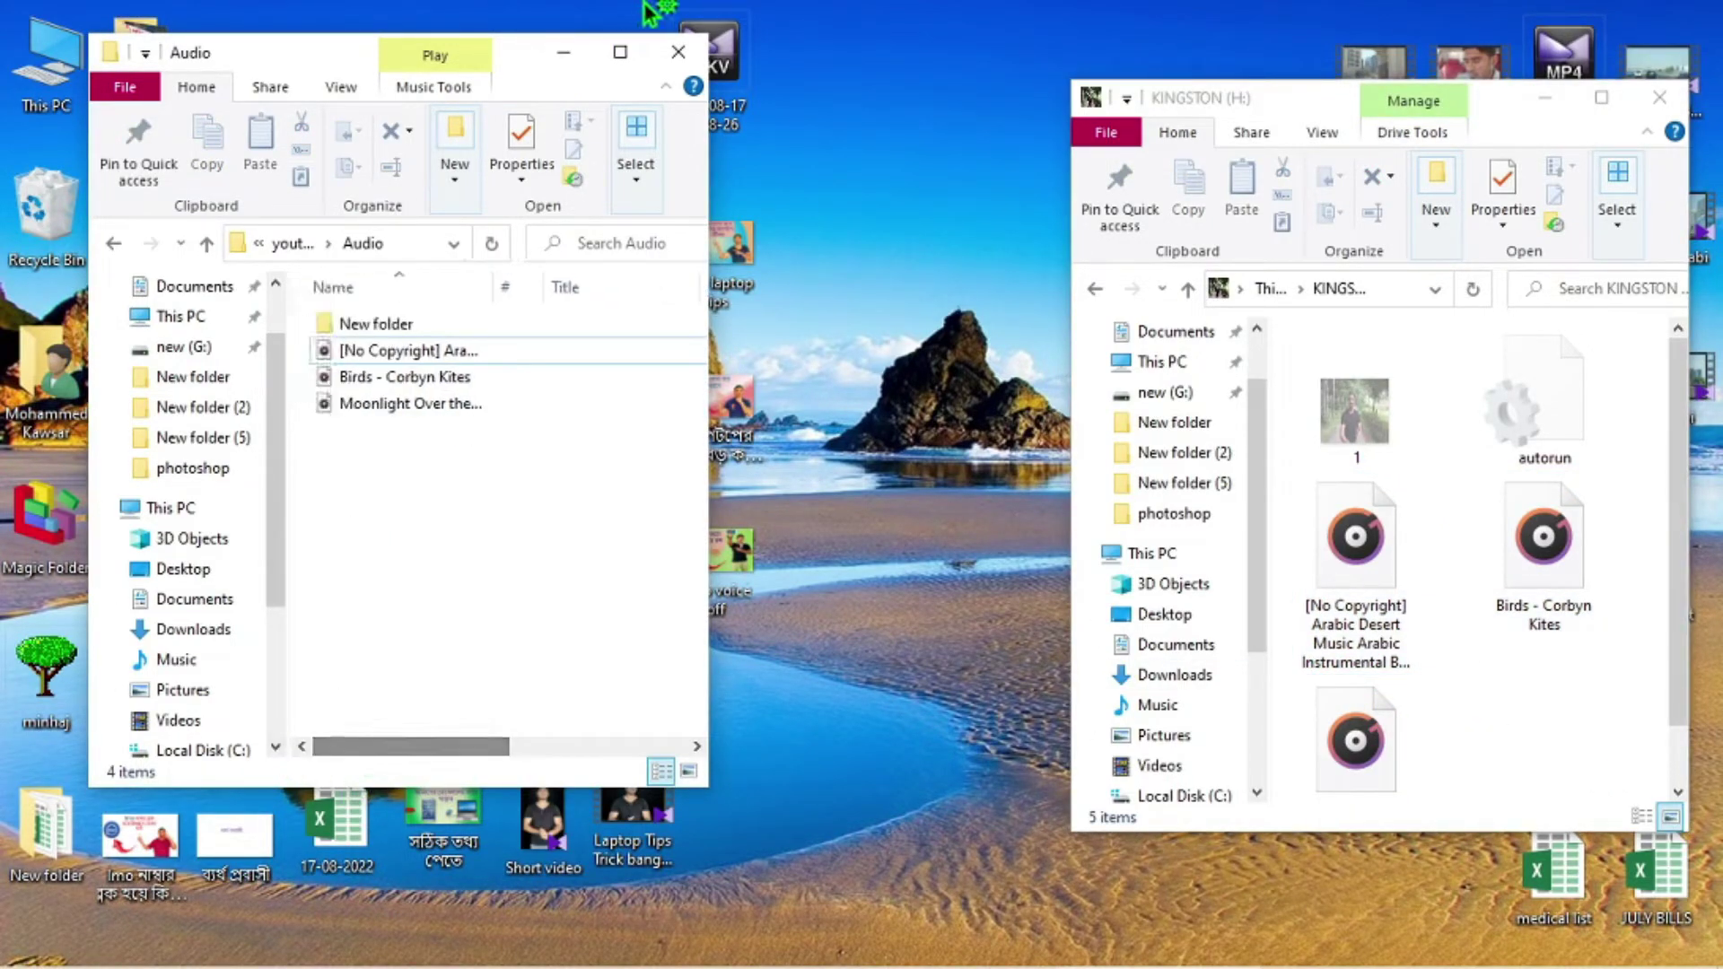
{"action": "left_click", "coordinate": [679, 52]}
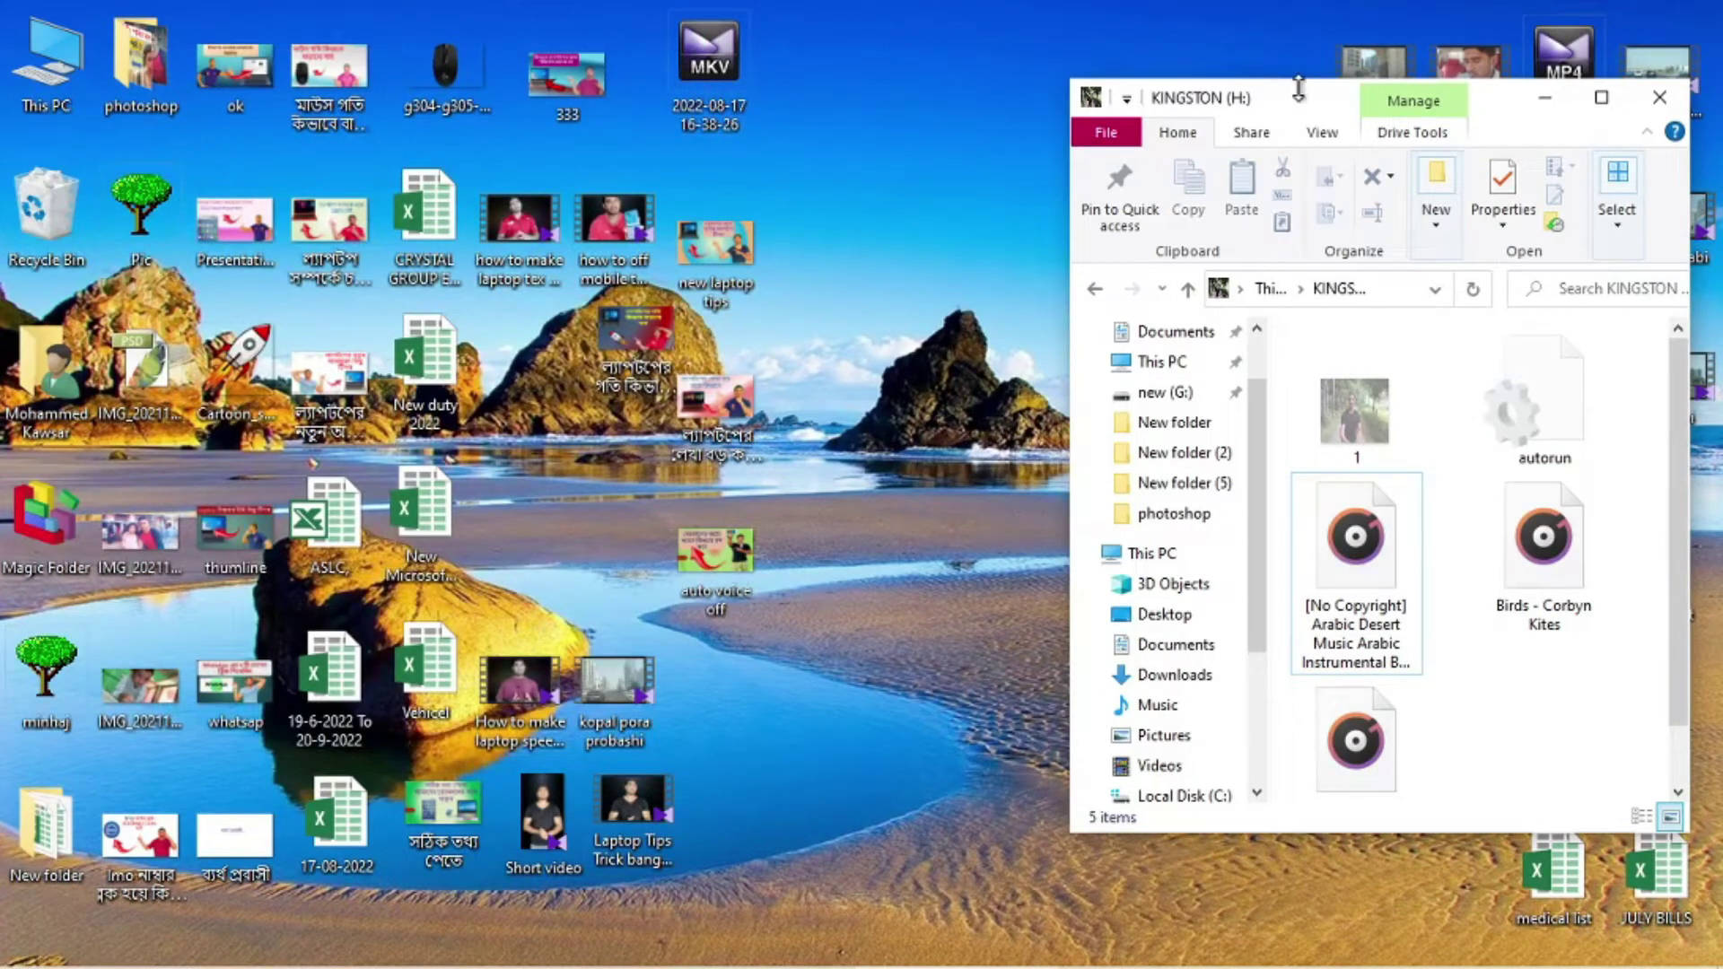
{"action": "left_click_drag", "start_coordinate": [1301, 97], "coordinate": [998, 45]}
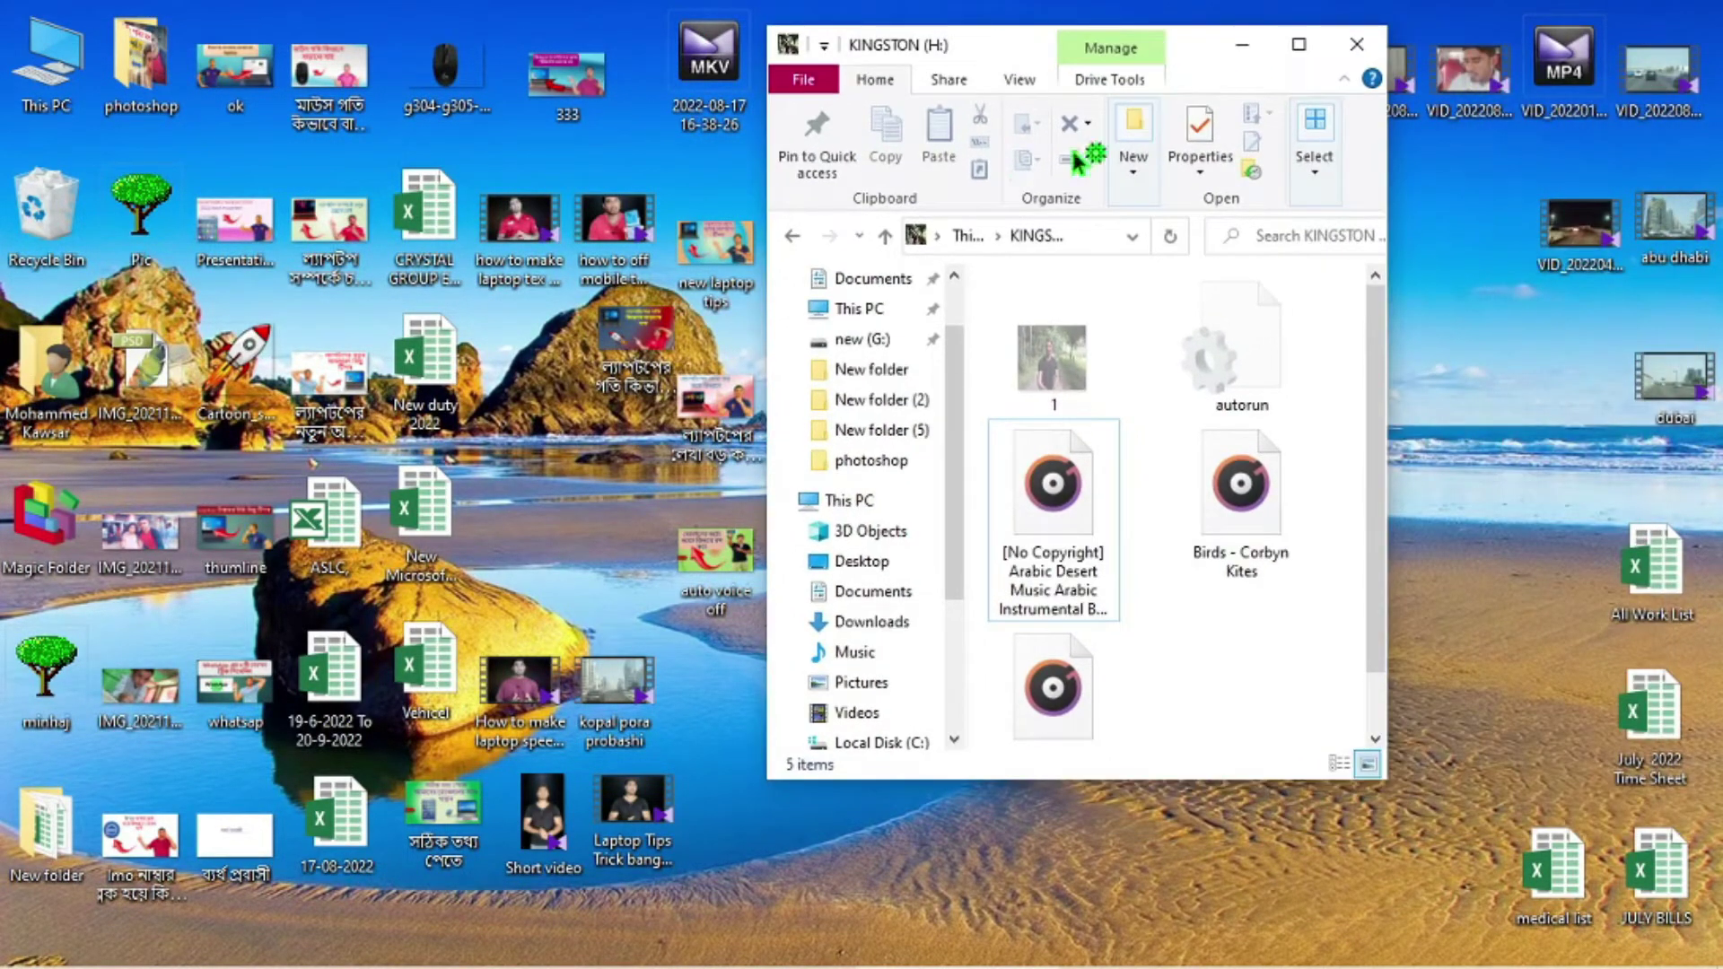
{"action": "left_click", "coordinate": [1352, 56]}
Step: Refresh the desktop three times
{"action": "right_click", "coordinate": [944, 30]}
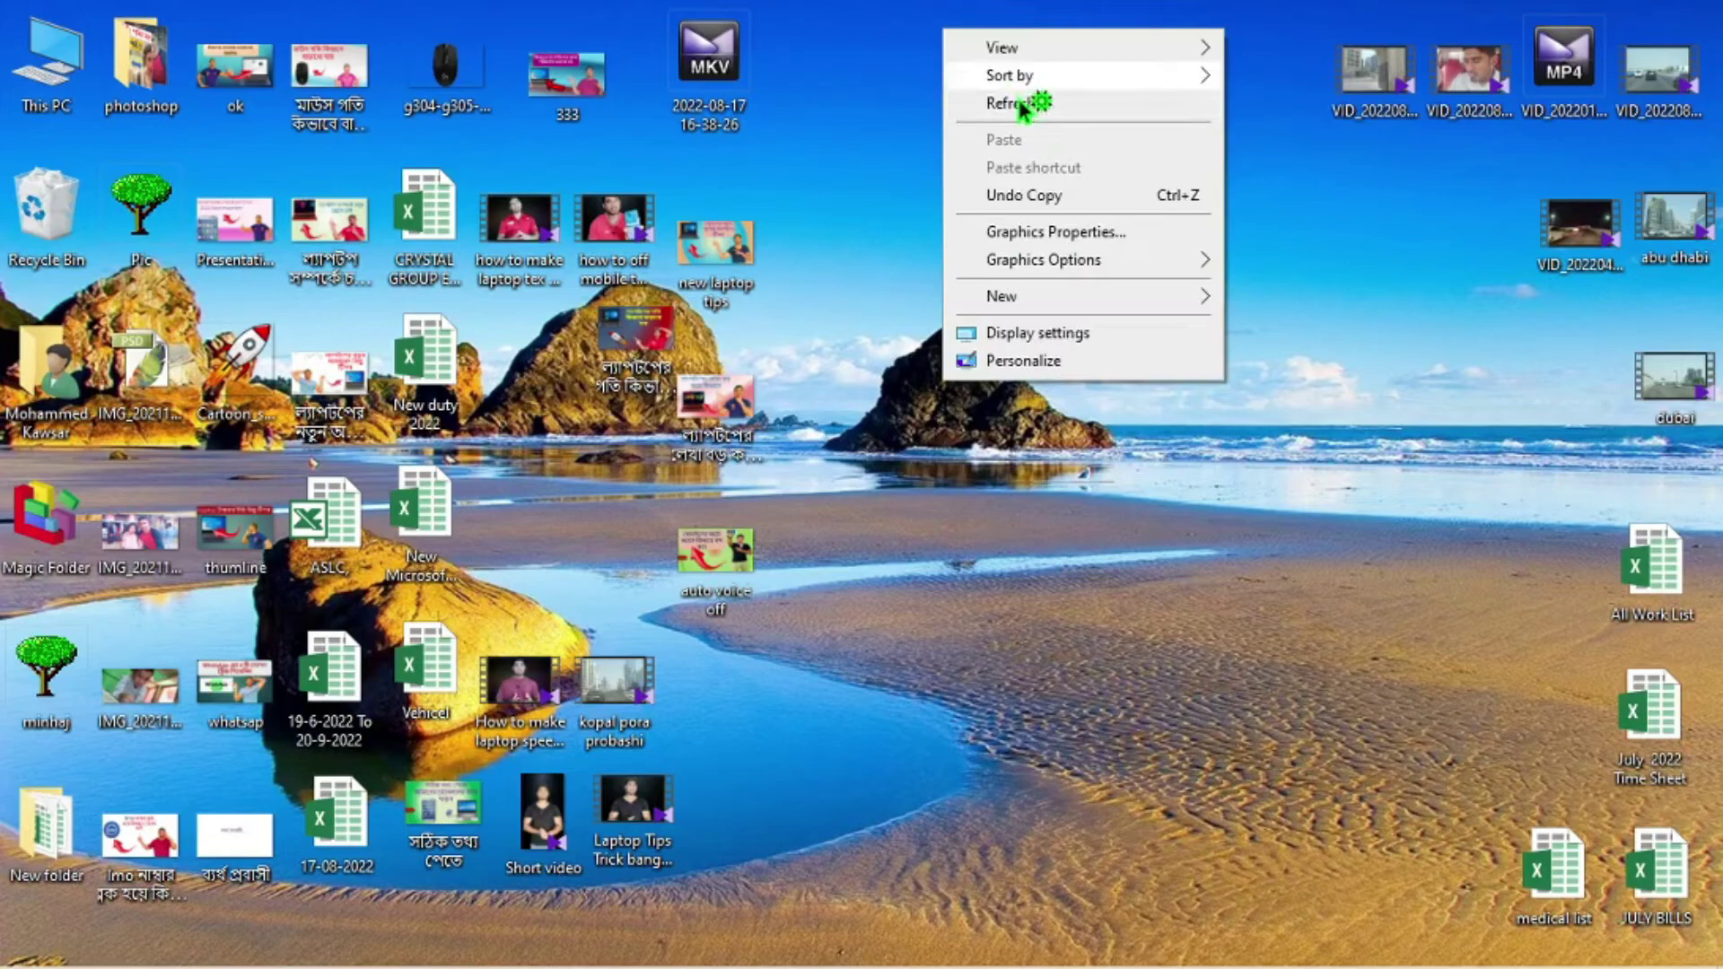
{"action": "left_click", "coordinate": [1018, 104]}
{"action": "right_click", "coordinate": [976, 91]}
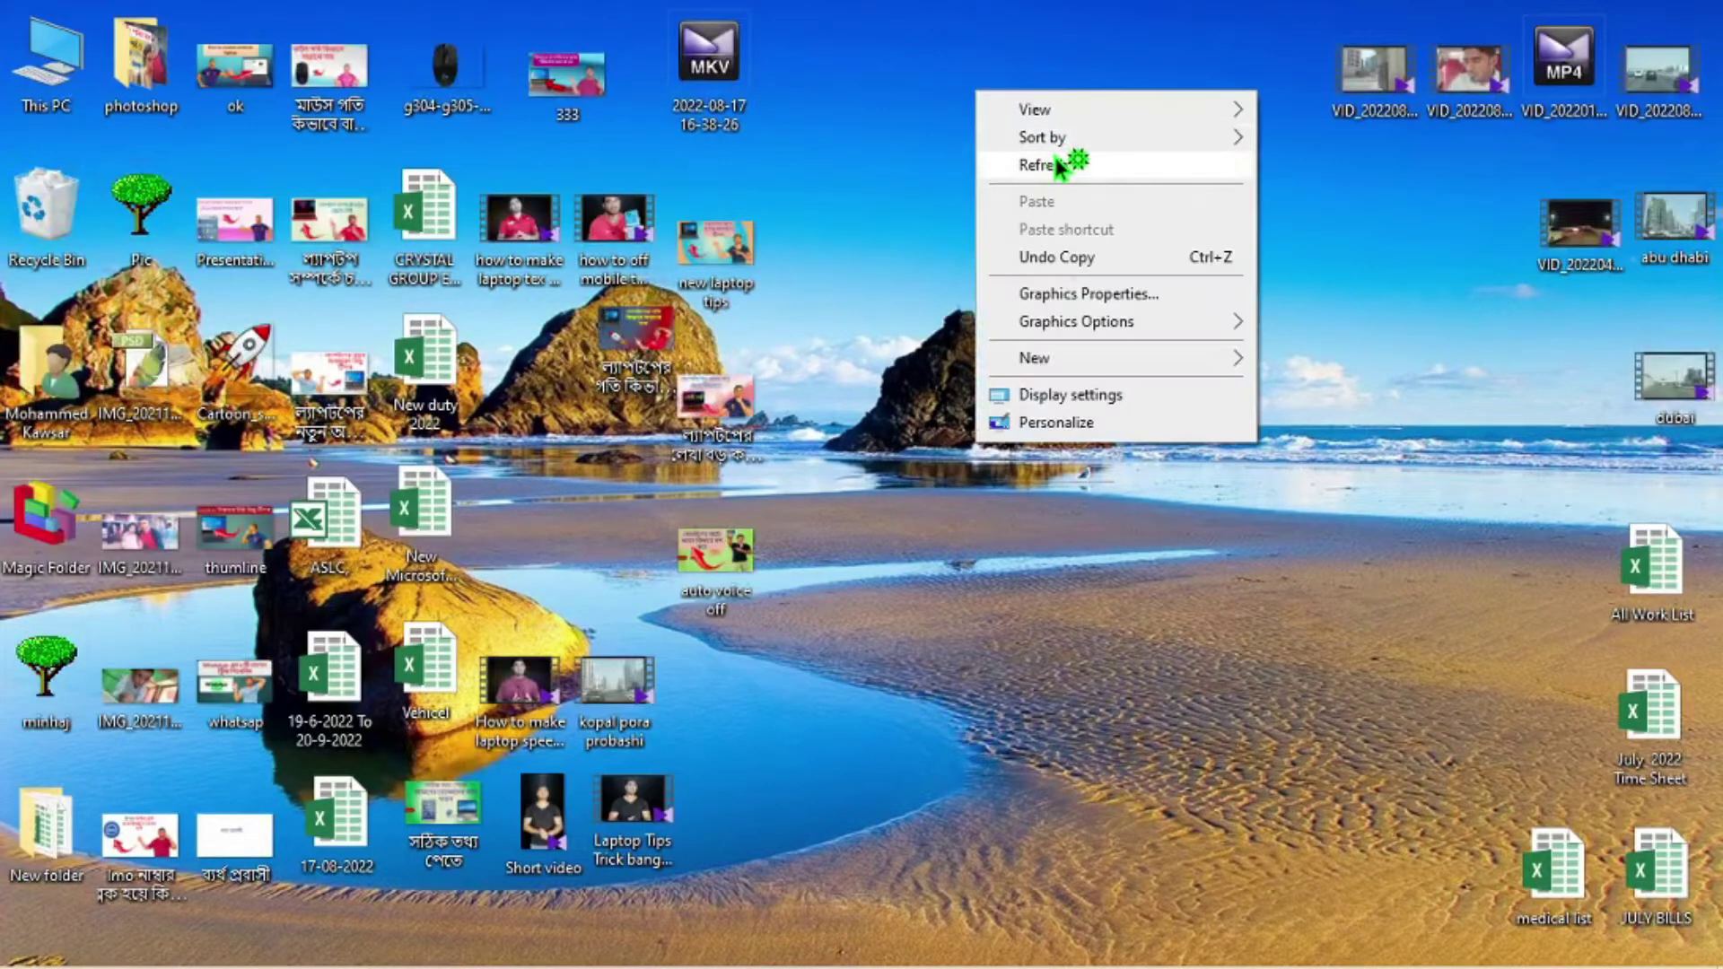
{"action": "left_click", "coordinate": [1046, 165]}
{"action": "right_click", "coordinate": [933, 94]}
{"action": "left_click", "coordinate": [996, 166]}
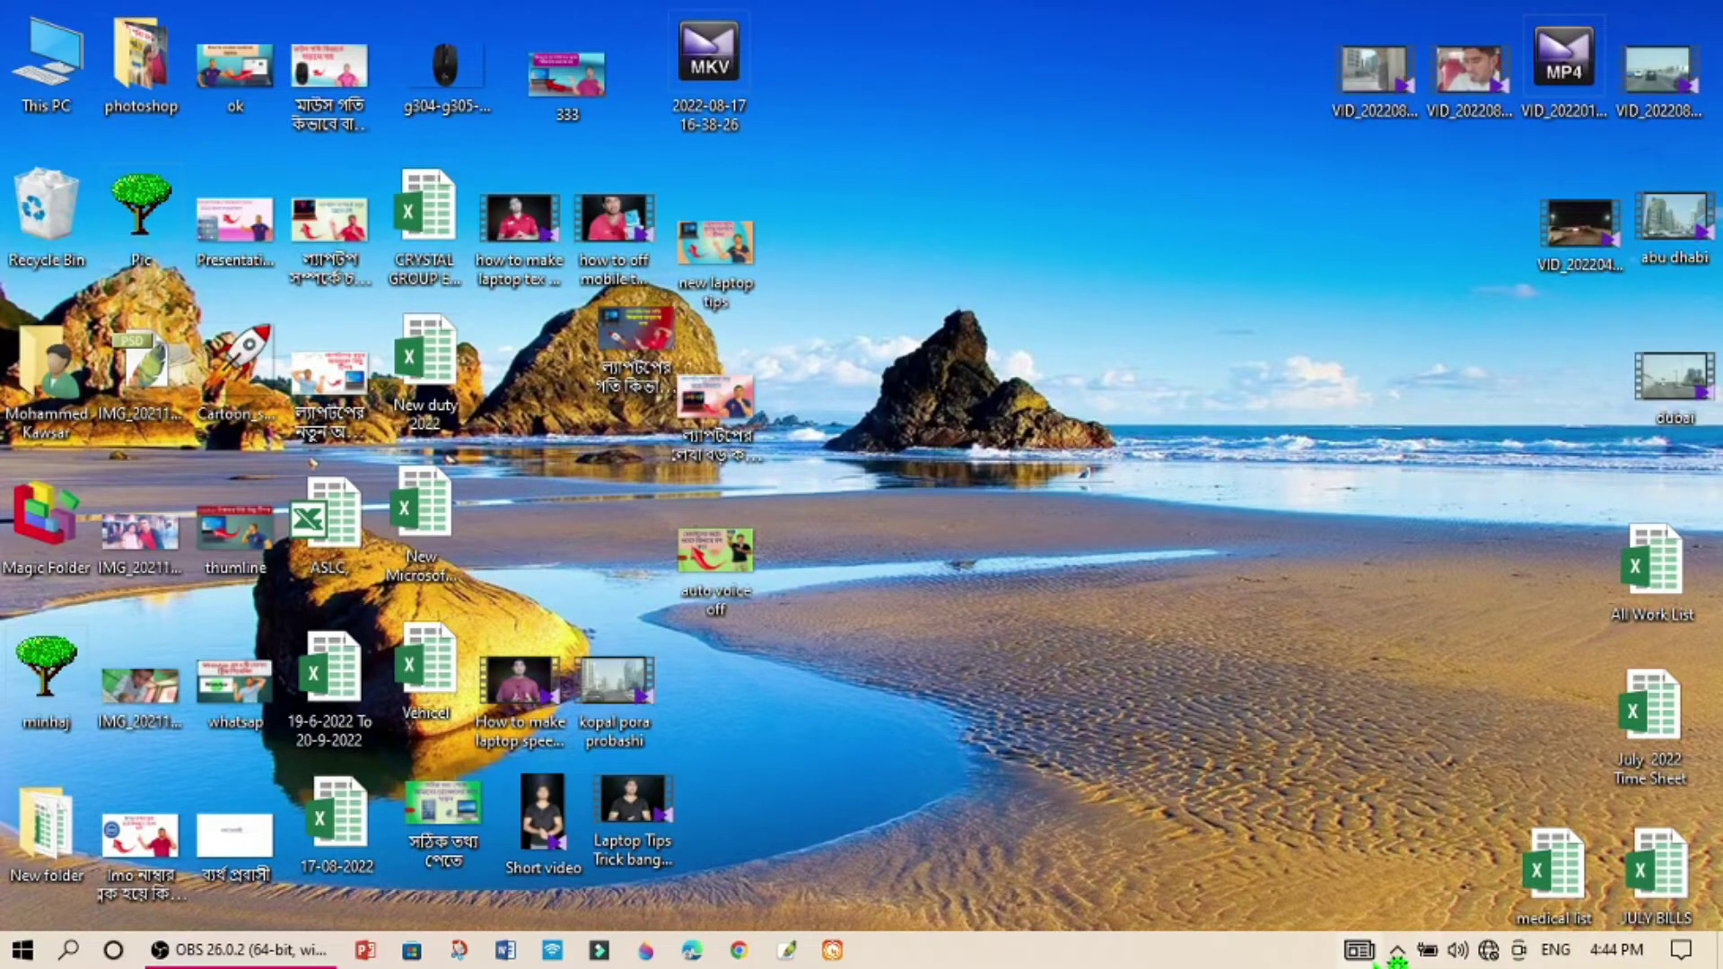
Step: Safely eject the DataTraveler 2.0 drive KINGSTON (H:) and check the list of removable devices again
{"action": "left_click", "coordinate": [1397, 950]}
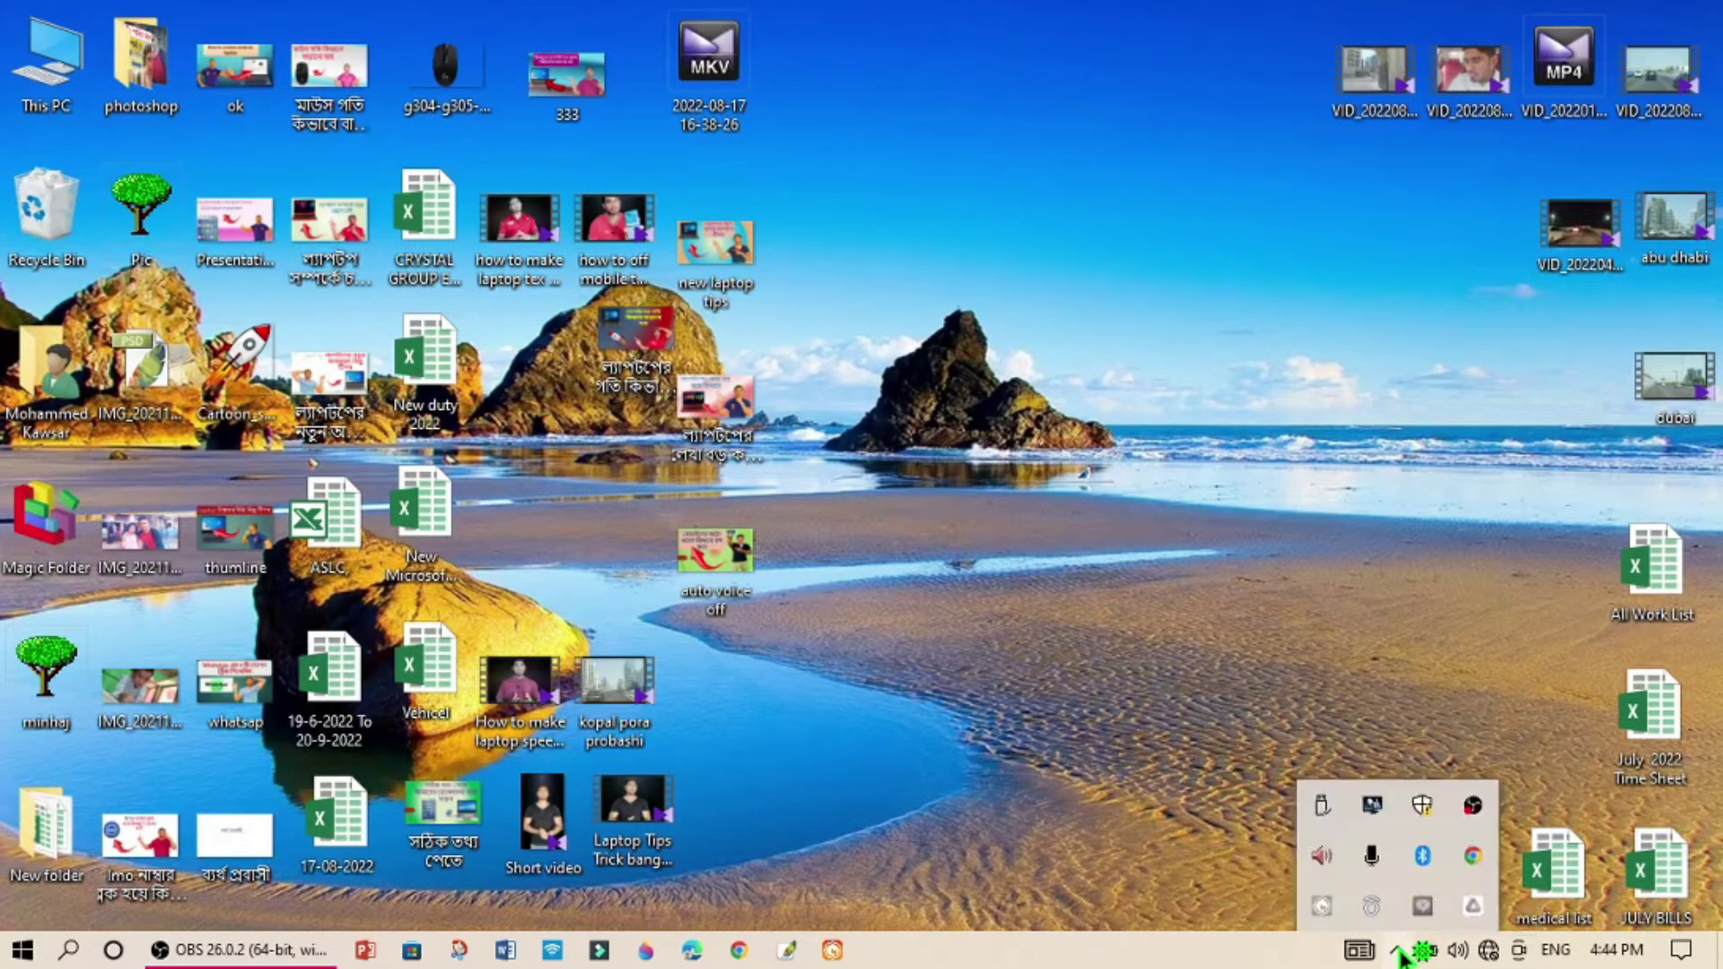
{"action": "left_click", "coordinate": [1326, 809]}
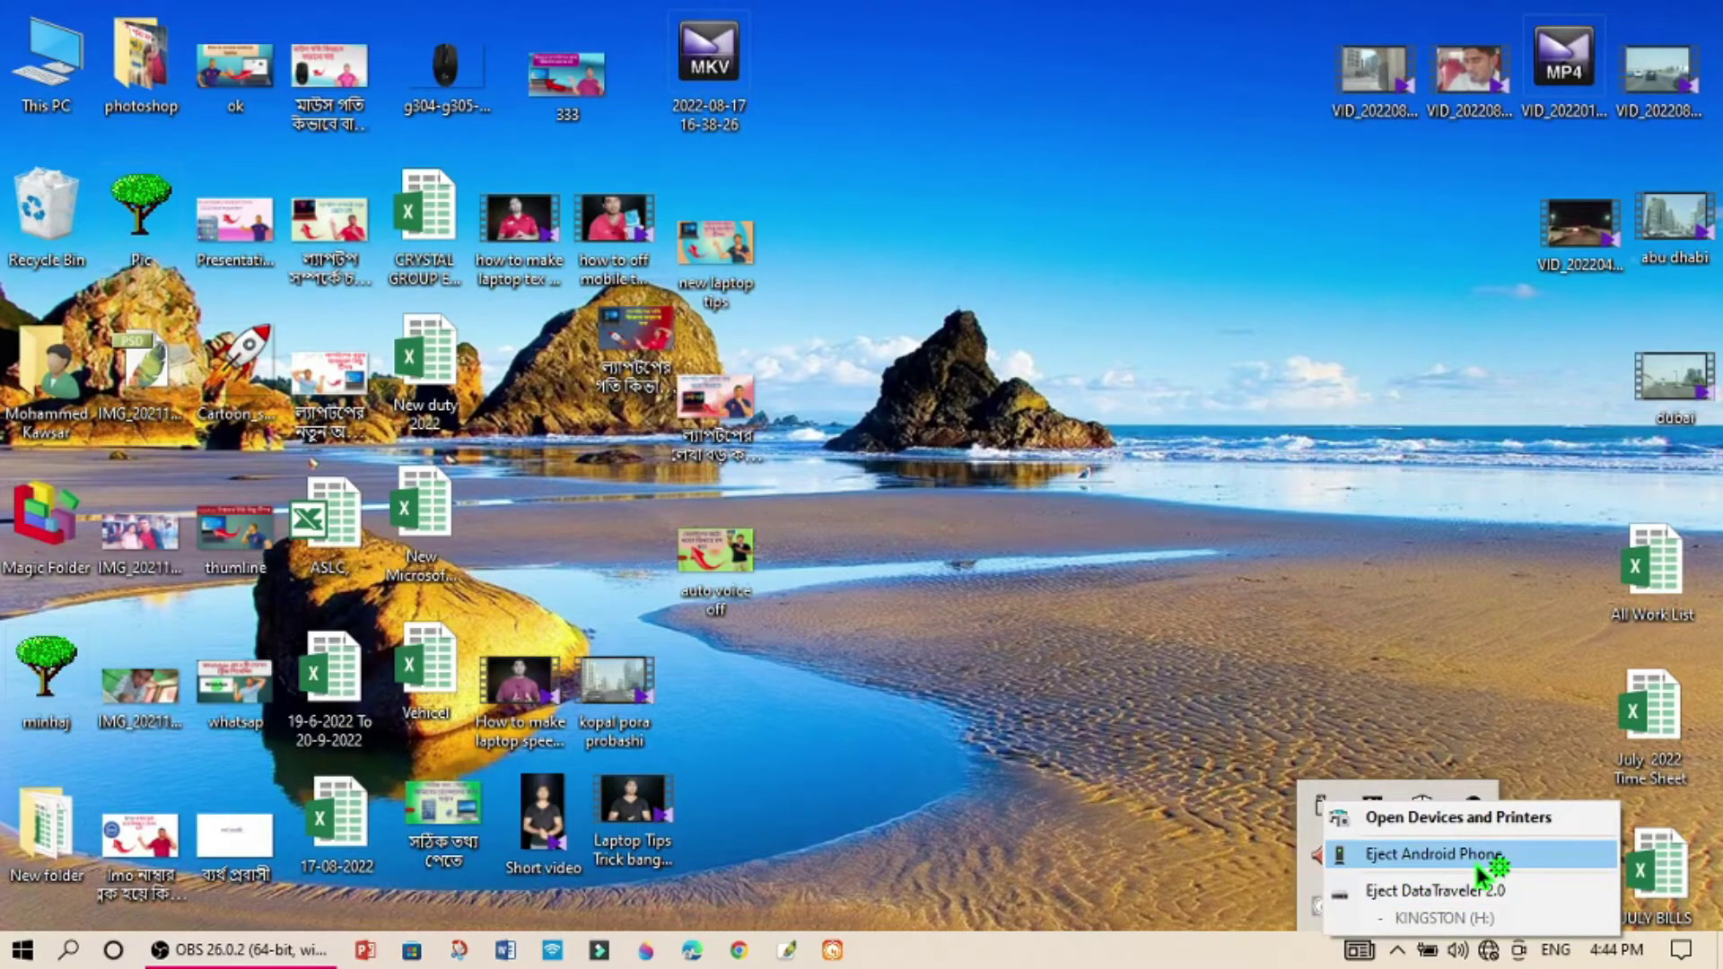
{"action": "left_click", "coordinate": [1382, 892]}
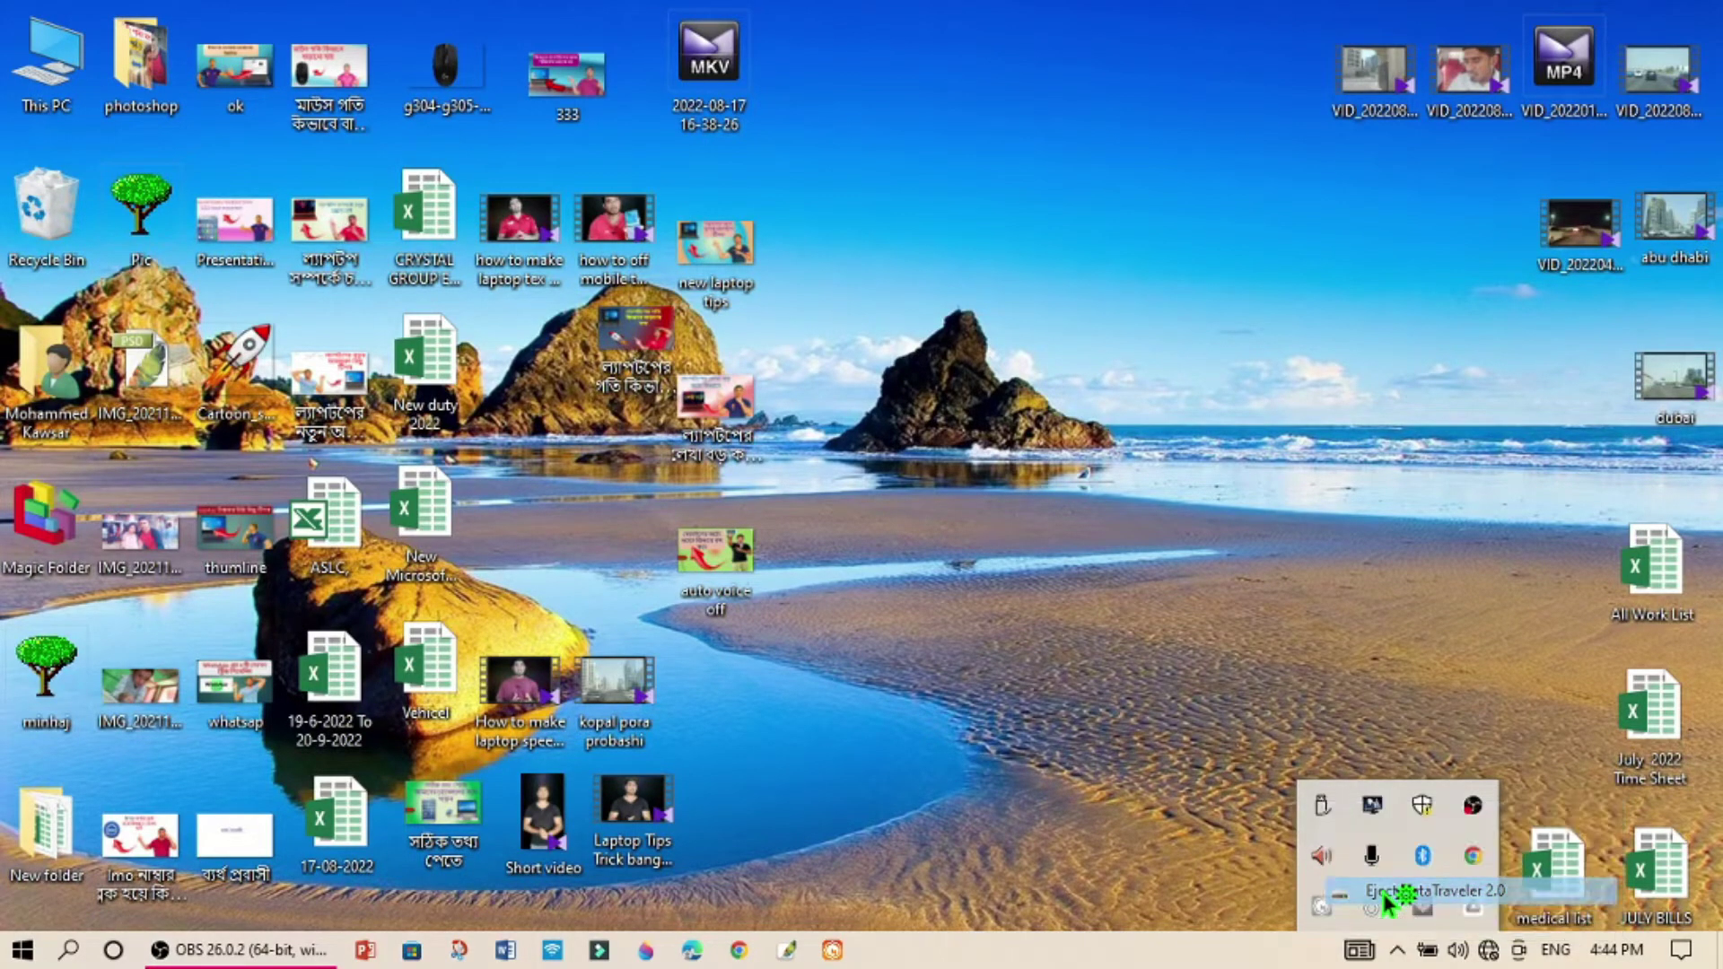
{"action": "left_click", "coordinate": [1322, 804]}
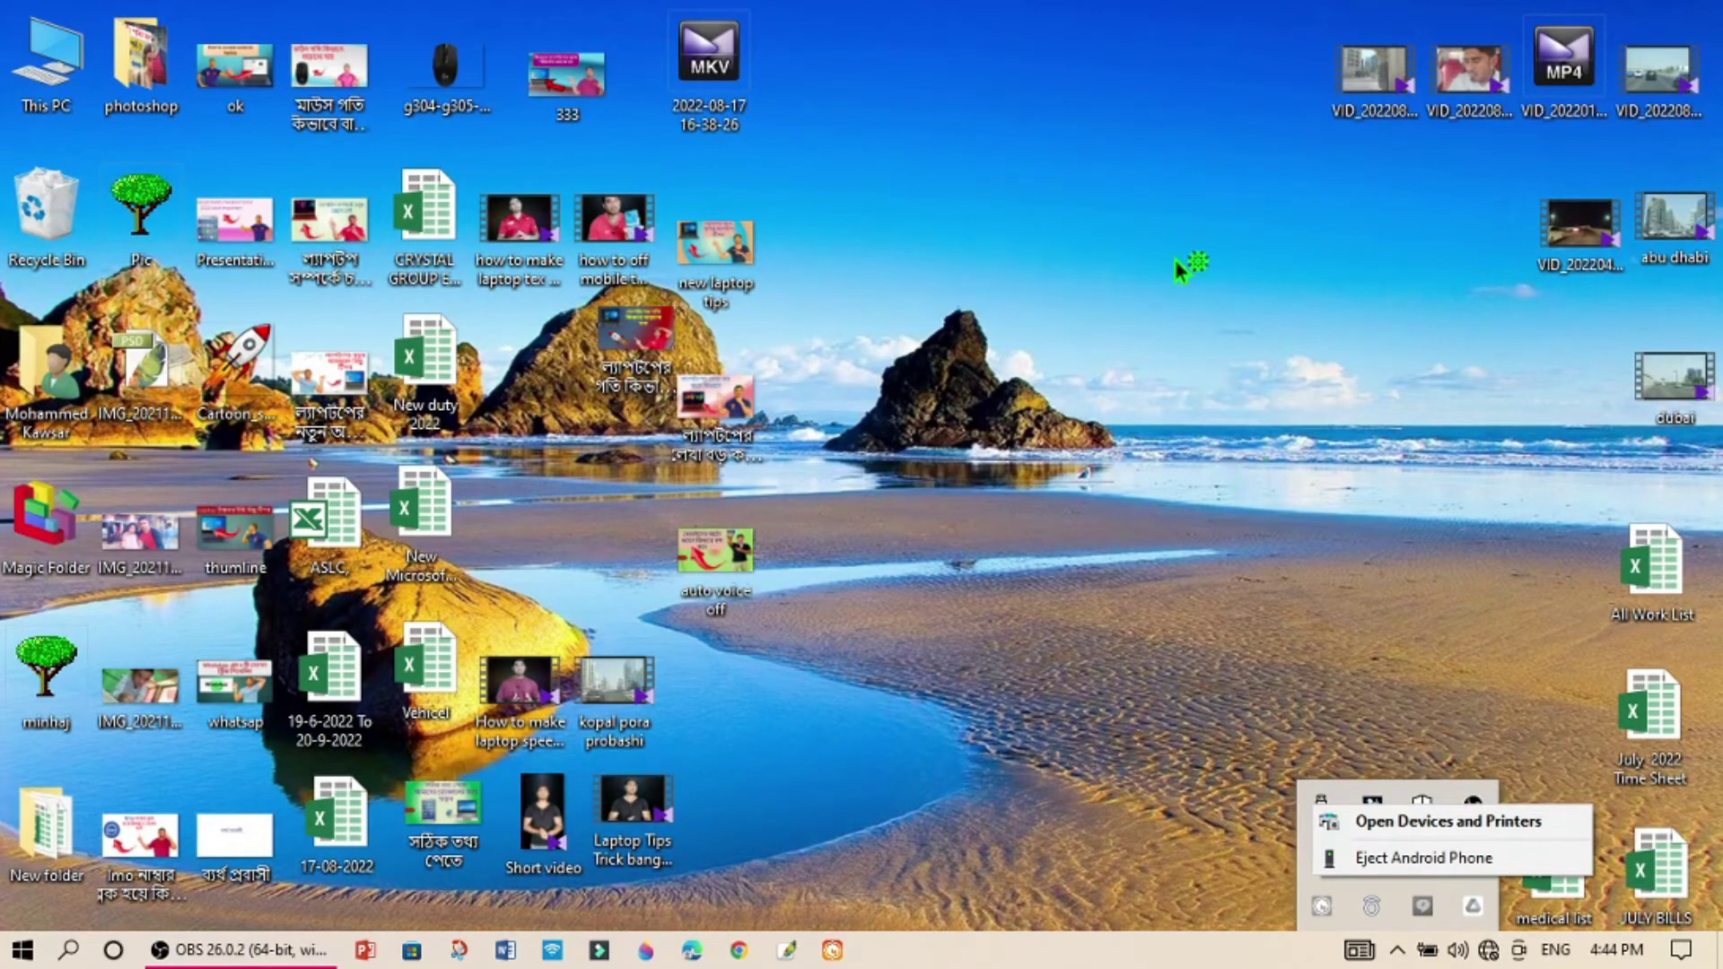
{"action": "left_click", "coordinate": [984, 101]}
Step: Refresh the desktop once more after ejecting the USB drive
{"action": "right_click", "coordinate": [983, 100]}
{"action": "left_click", "coordinate": [1095, 170]}
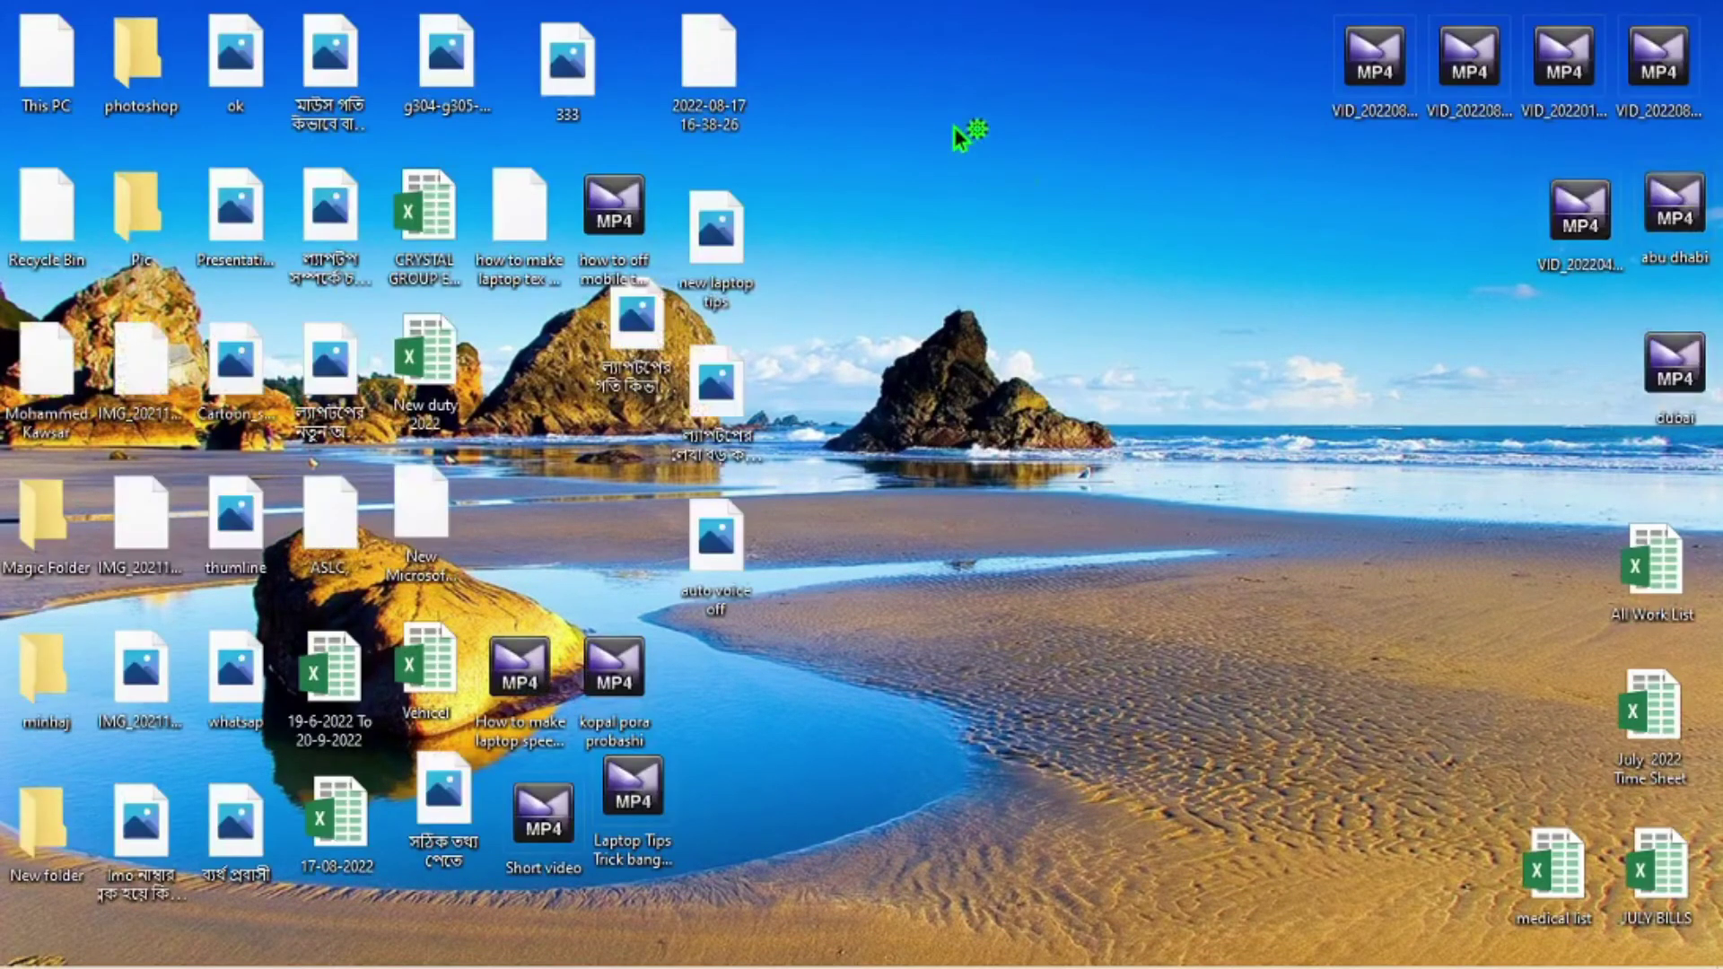
{"action": "right_click", "coordinate": [955, 126]}
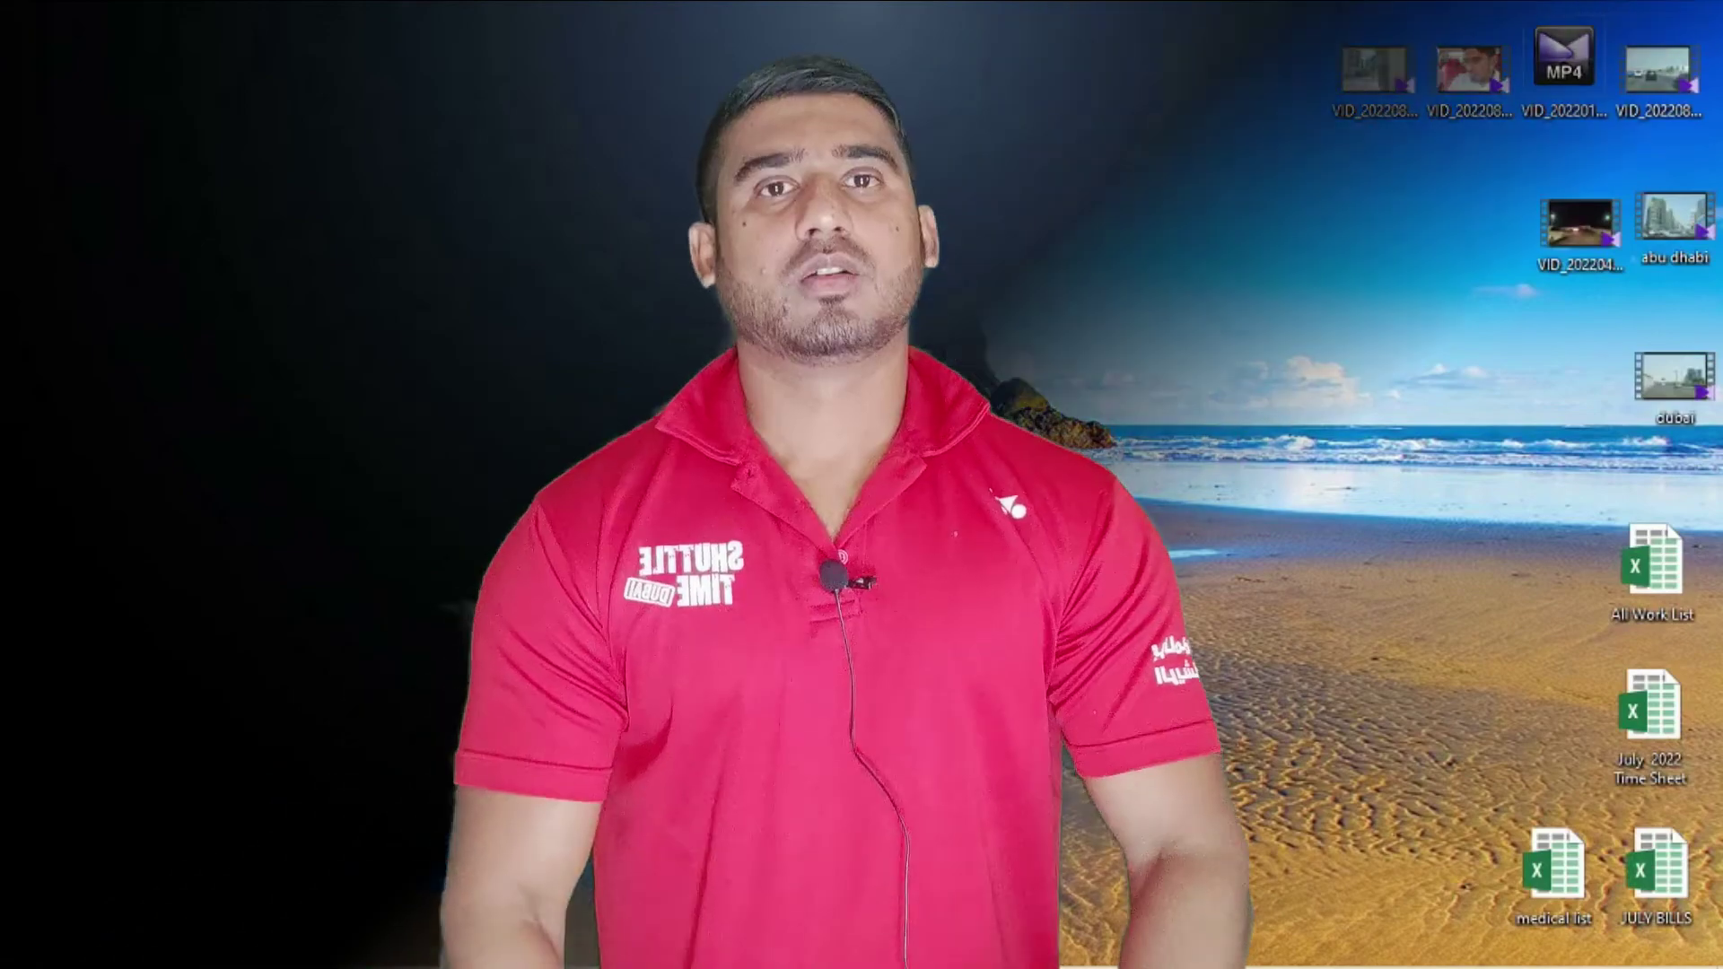